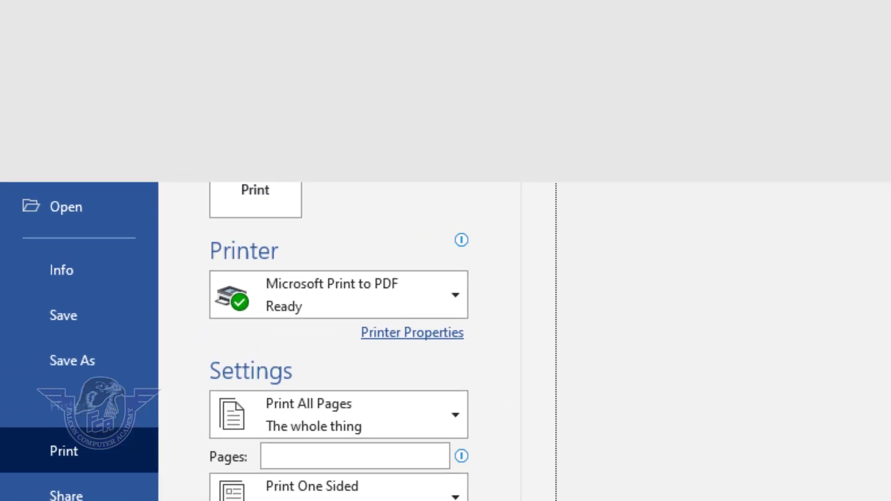
# - Create a new blank document
pyautogui.press('Escape')
pyautogui.click(30, 56)
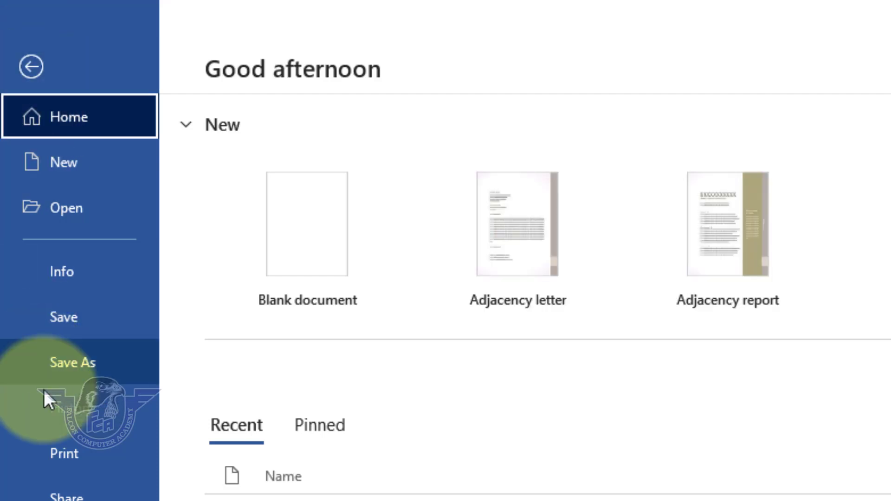
pyautogui.click(68, 164)
pyautogui.click(315, 246)
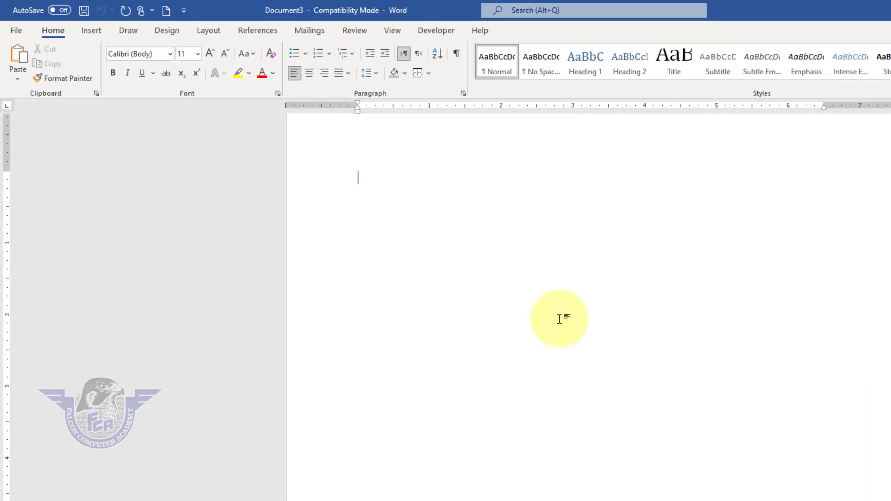
# - Save the document as "new resume" in the Documents folder
pyautogui.hotkey('ctrl', 's')
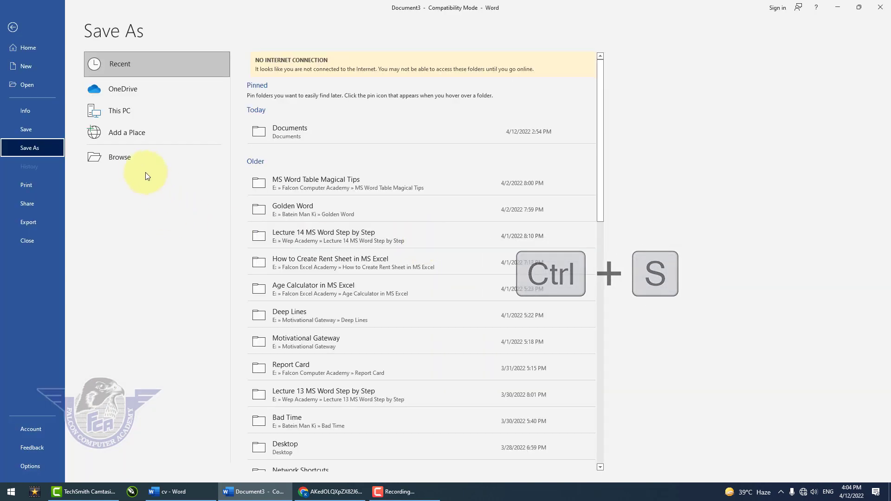
pyautogui.click(141, 166)
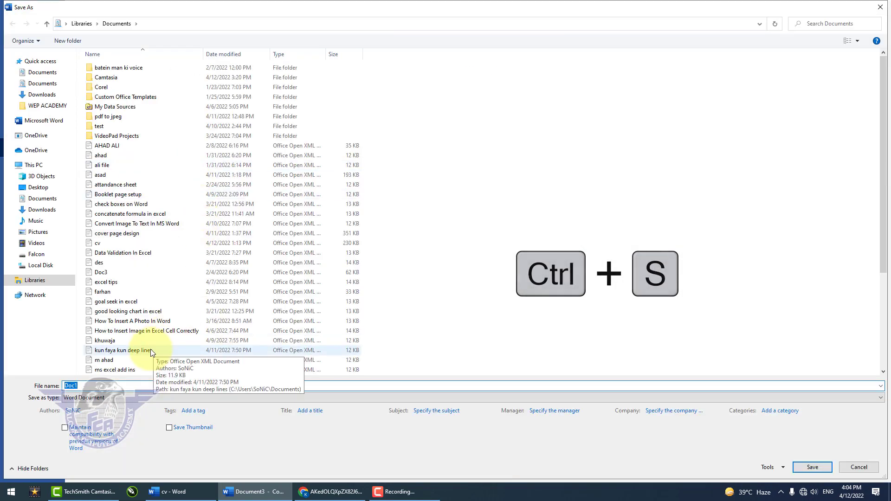
pyautogui.write('new rus')
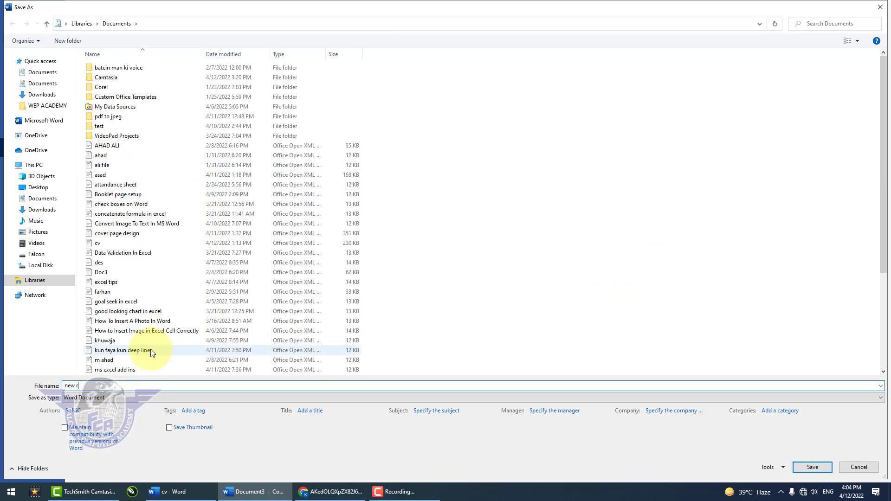
pyautogui.press('BackSpace')
pyautogui.press('BackSpace')
pyautogui.write('esue')
pyautogui.press('BackSpace')
pyautogui.write('me')
pyautogui.press('Return')
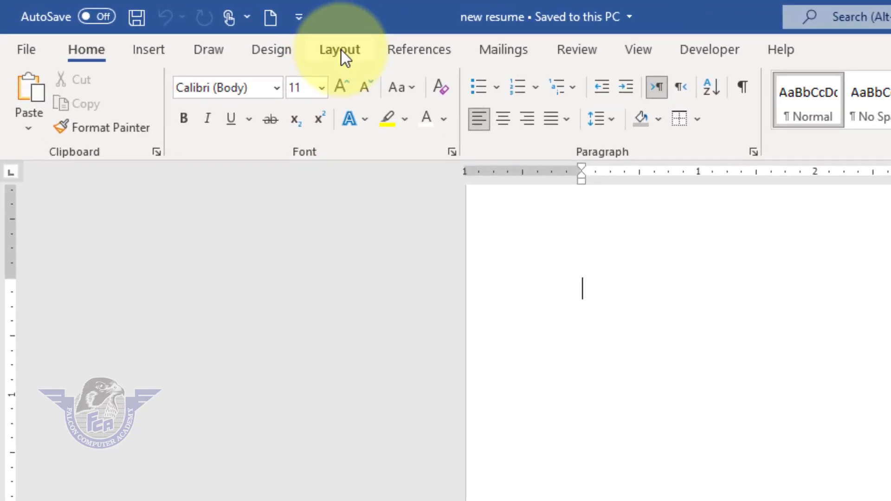
# - Set the paragraph spacing after to 0 pt and the page to A4 size in portrait orientation
pyautogui.click(158, 23)
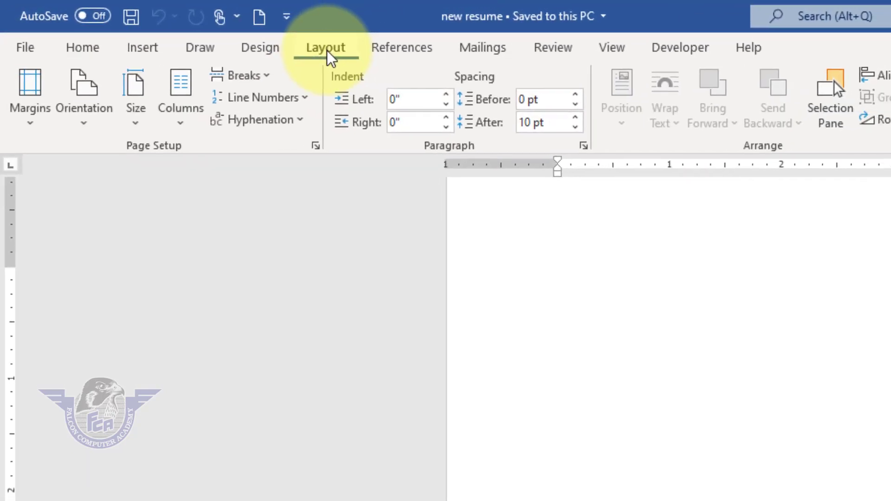
pyautogui.click(576, 127)
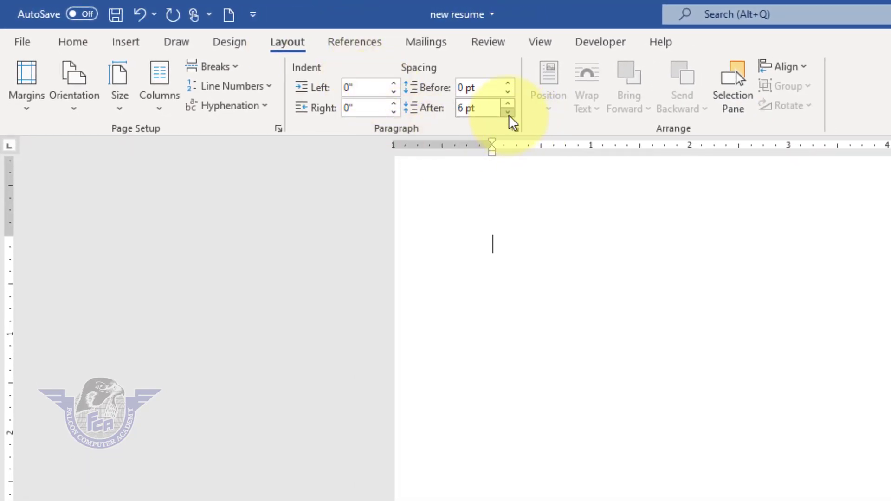
pyautogui.click(120, 111)
pyautogui.click(195, 393)
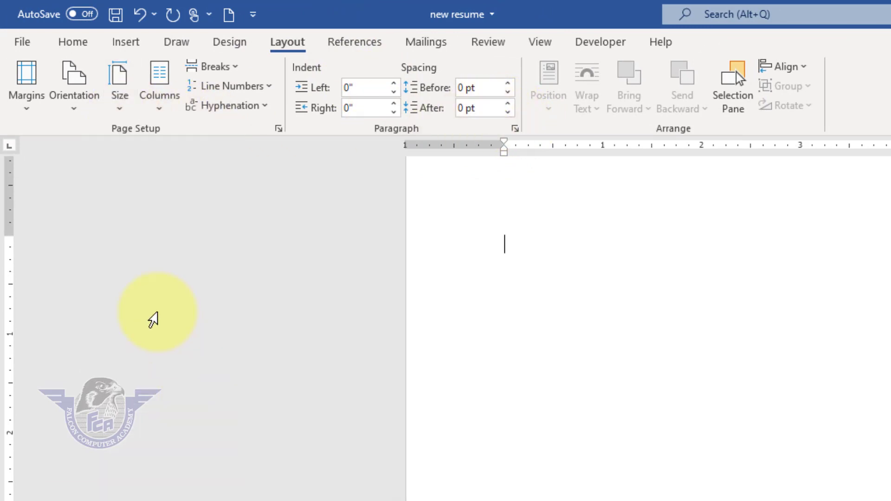
pyautogui.click(78, 113)
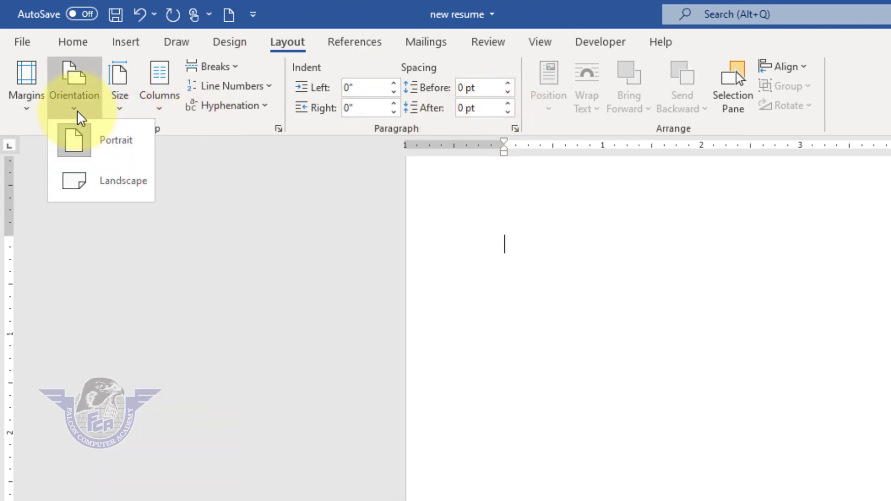
pyautogui.click(87, 147)
# - Set custom top, bottom, left and right page margins of 0 for the whole document
pyautogui.click(28, 104)
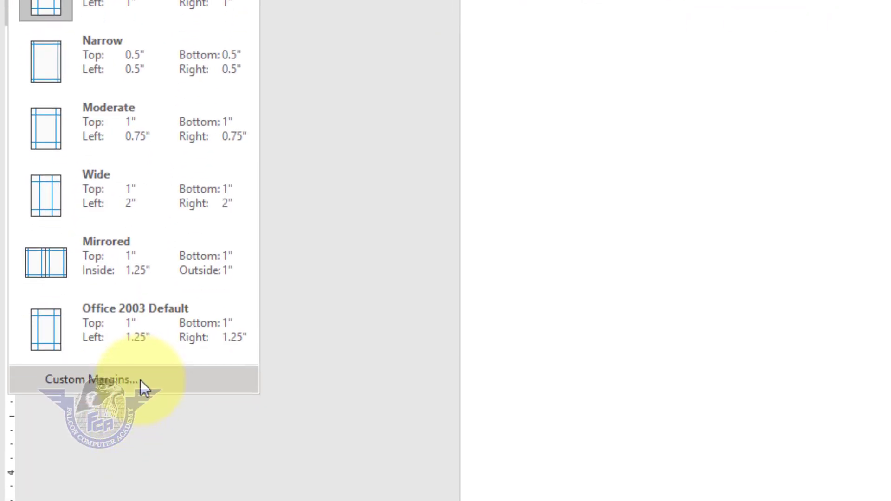
pyautogui.click(138, 379)
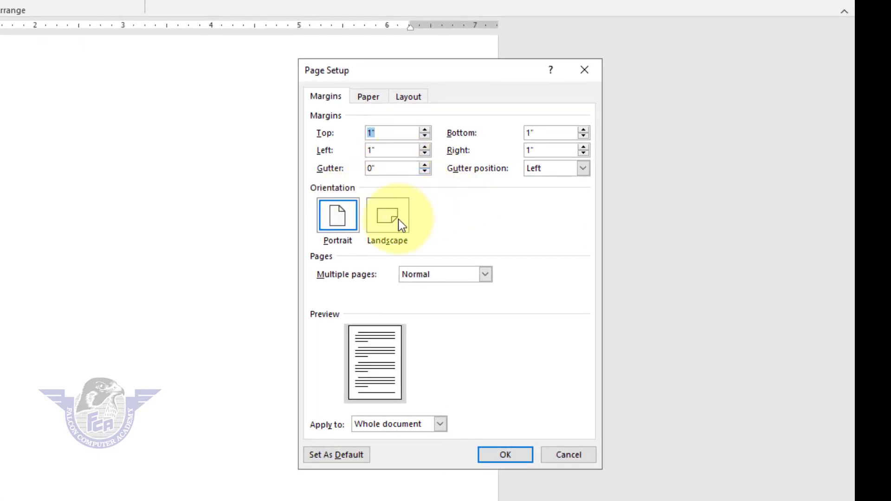
pyautogui.write('0')
pyautogui.press('Tab')
pyautogui.write('0')
pyautogui.press('Tab')
pyautogui.write('0')
pyautogui.press('Tab')
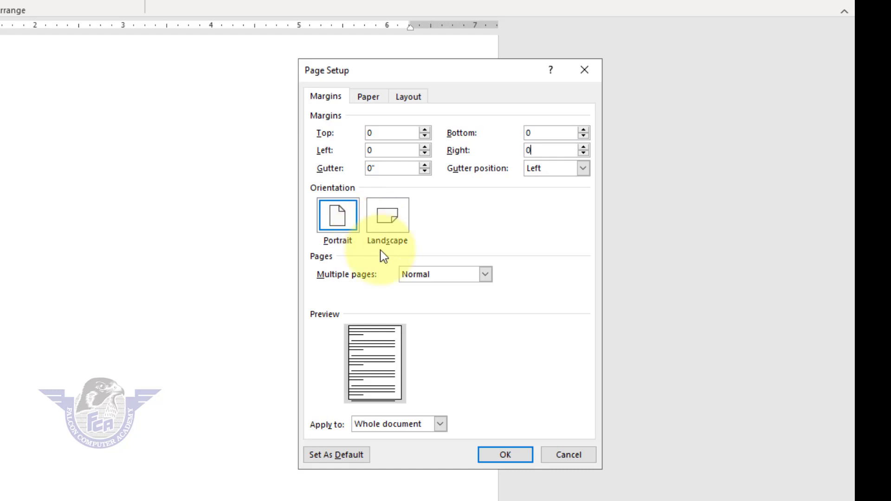
pyautogui.write('0')
pyautogui.click(515, 453)
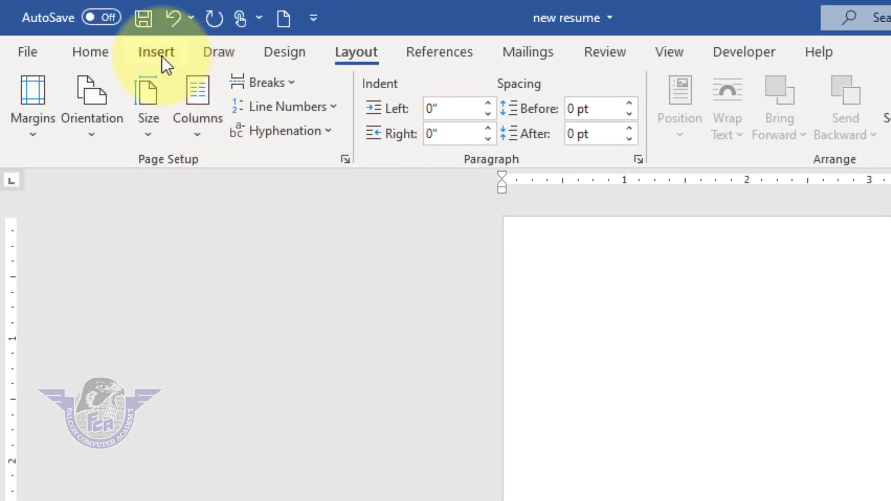
# - Draw a tall rectangle about 6.74" high and 2.8" wide near the page's upper left corner
pyautogui.click(162, 56)
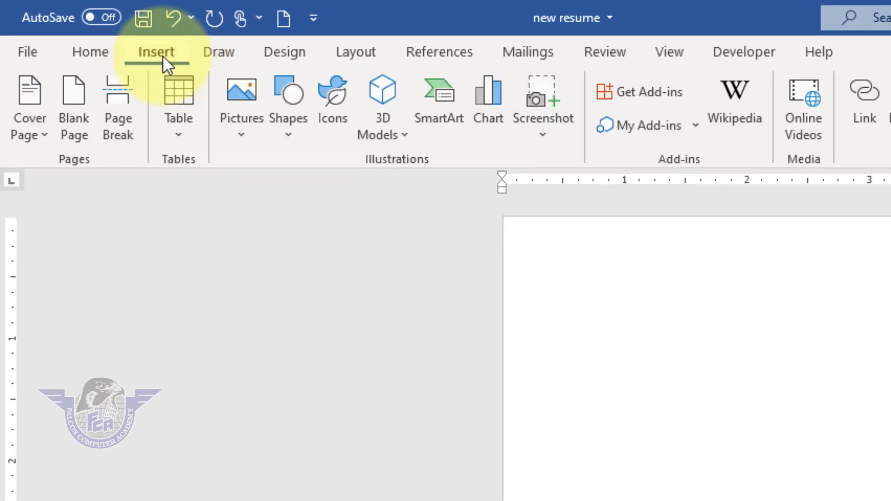
pyautogui.click(286, 140)
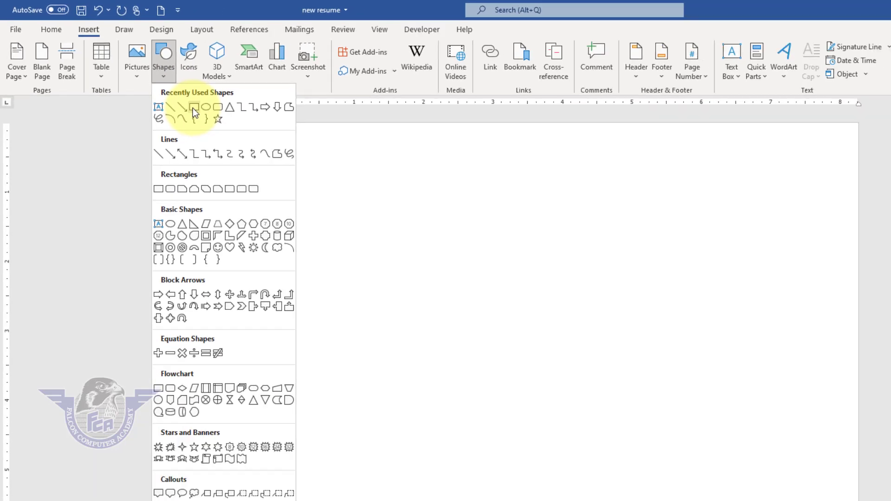
pyautogui.click(340, 189)
pyautogui.moveTo(230, 104); pyautogui.dragTo(382, 462)
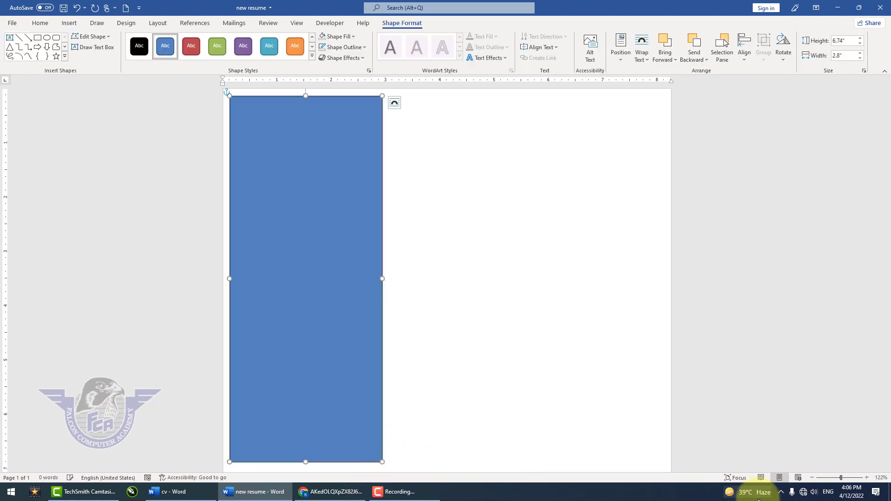
# - Stretch the rectangle over the page's full height along its left edge, about 11.93" high and 3.22" wide
pyautogui.click(813, 478)
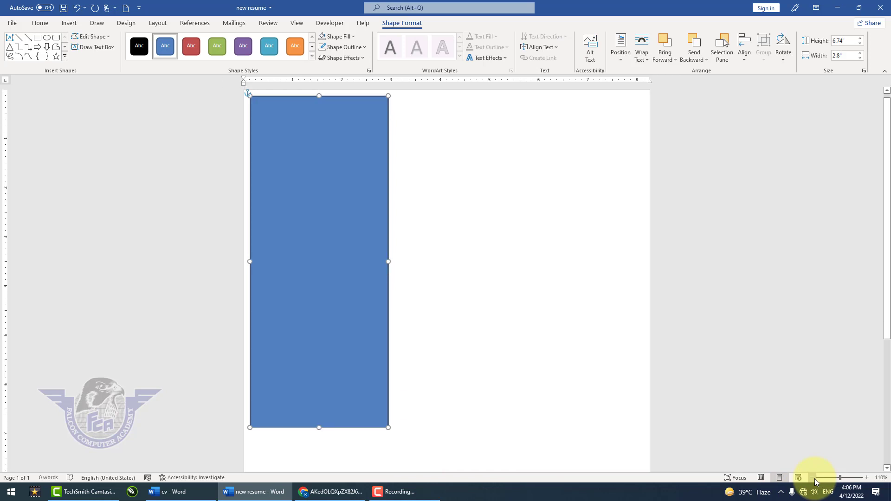
pyautogui.click(813, 478)
pyautogui.click(813, 478)
pyautogui.click(813, 478)
pyautogui.click(813, 478)
pyautogui.click(813, 478)
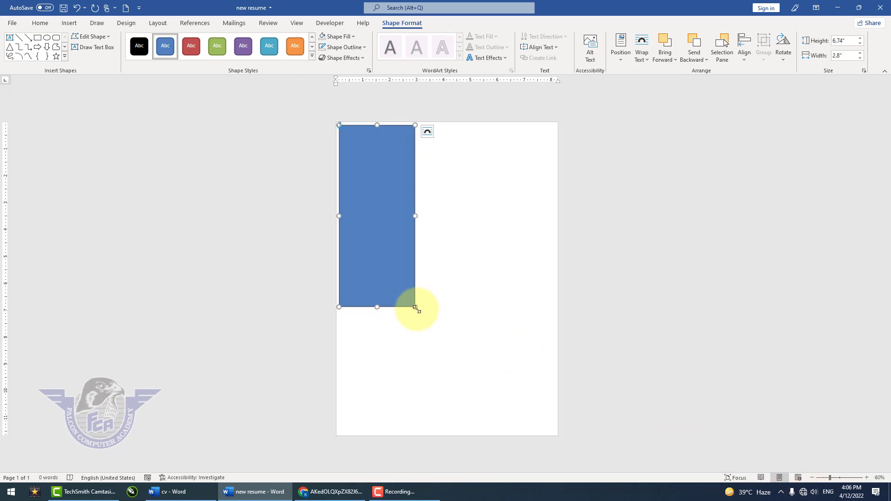
pyautogui.moveTo(415, 309); pyautogui.dragTo(417, 439)
pyautogui.moveTo(339, 280); pyautogui.dragTo(332, 280)
pyautogui.moveTo(417, 280); pyautogui.dragTo(423, 280)
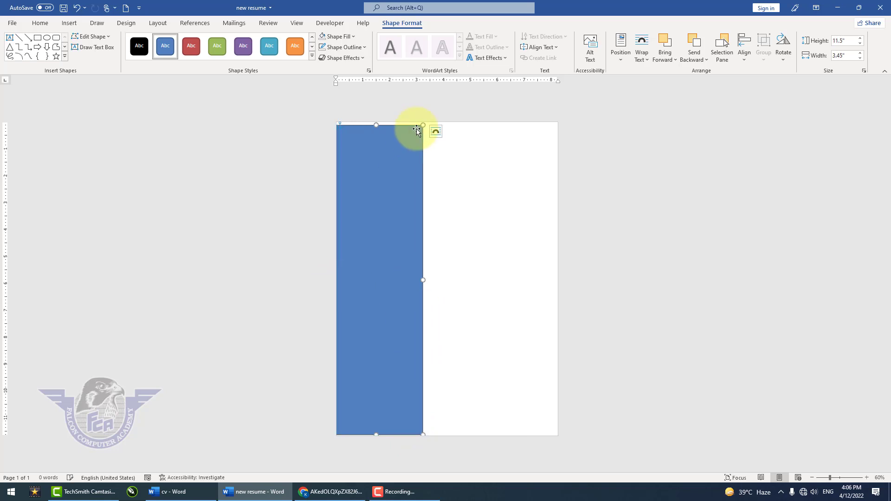
pyautogui.moveTo(425, 126)
pyautogui.mouseDown()
pyautogui.moveTo(435, 111)
pyautogui.moveTo(430, 117)
pyautogui.mouseUp()
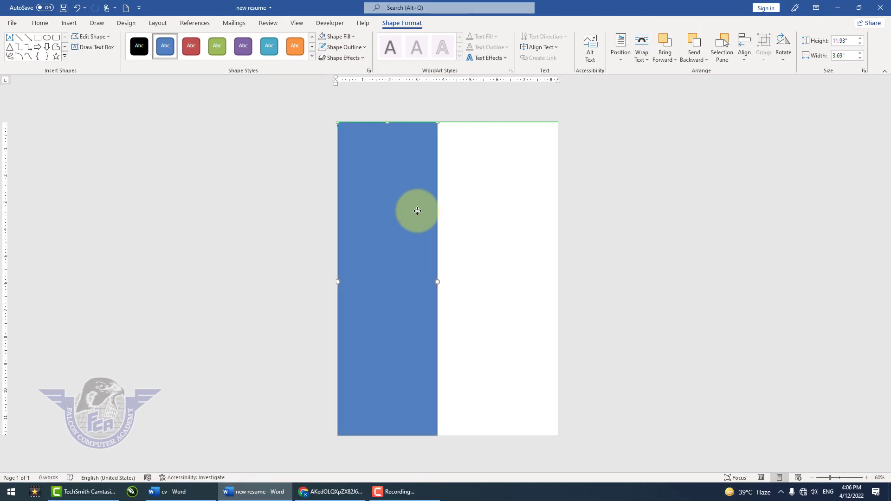
pyautogui.moveTo(417, 211); pyautogui.dragTo(416, 212)
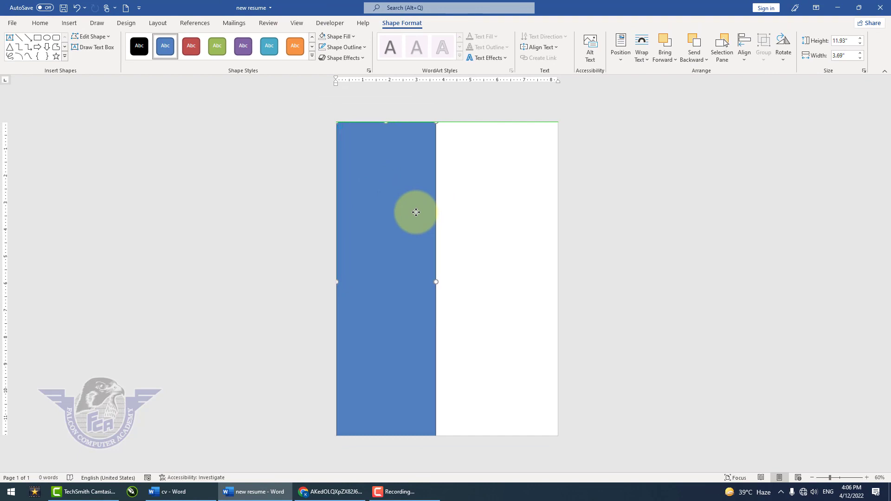
pyautogui.moveTo(435, 282); pyautogui.dragTo(423, 285)
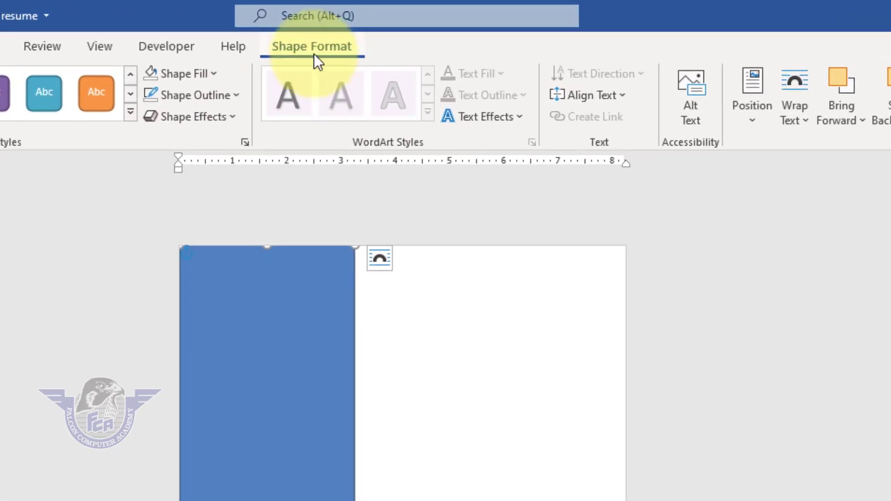
# - Fill the rectangle with White, Background 1, Darker 50% and remove its outline
pyautogui.click(204, 76)
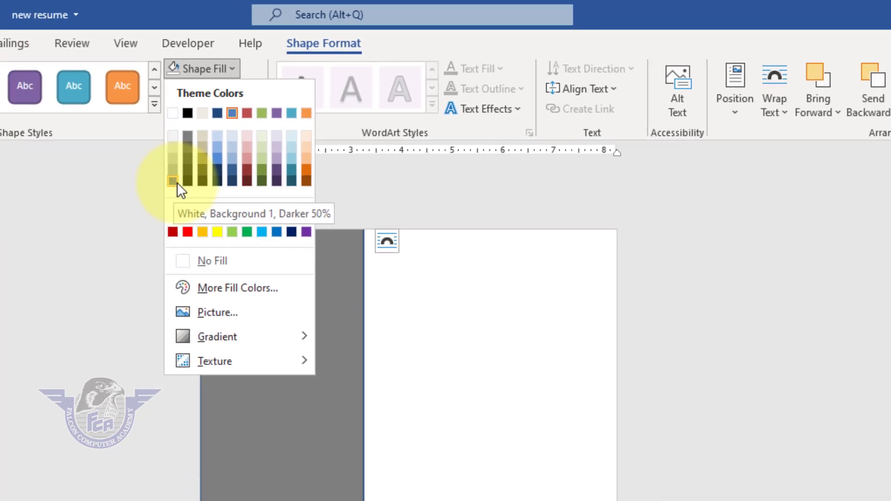
pyautogui.click(145, 202)
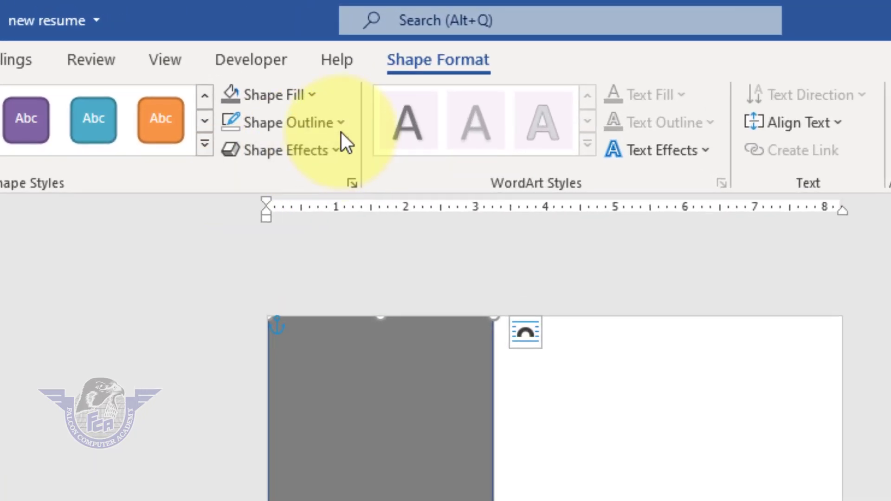
pyautogui.click(359, 65)
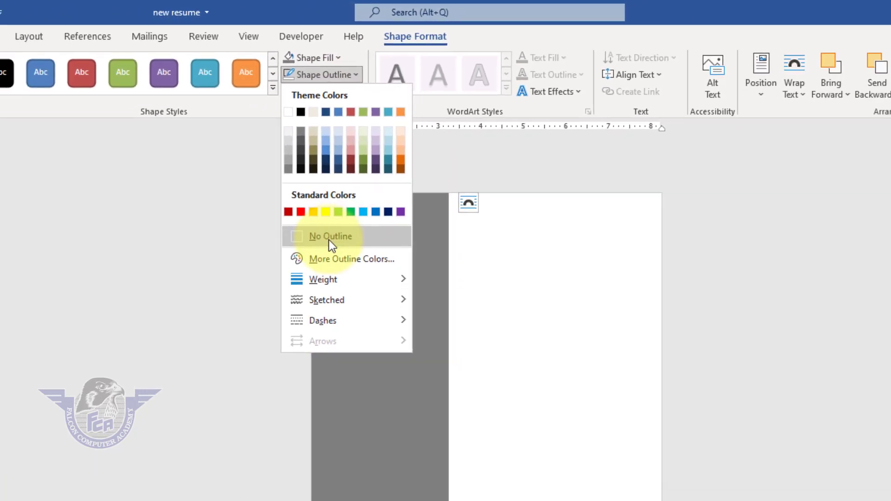
pyautogui.click(308, 349)
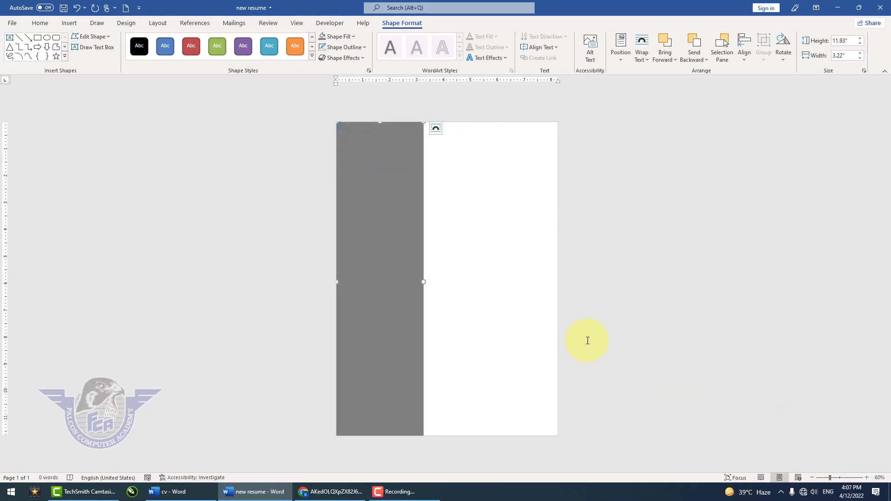
# - Draw a perfect circle with the Oval shape and centre it across the upper part of the grey rectangle
pyautogui.moveTo(841, 478); pyautogui.dragTo(846, 480)
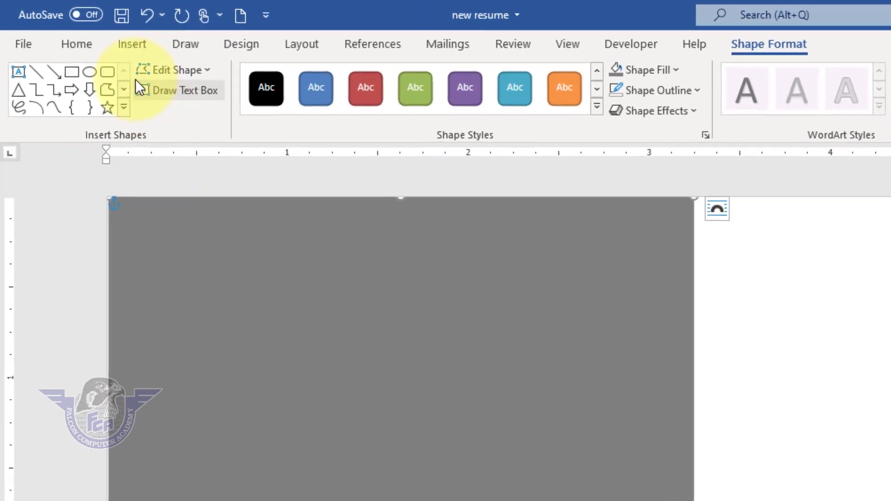
pyautogui.click(129, 49)
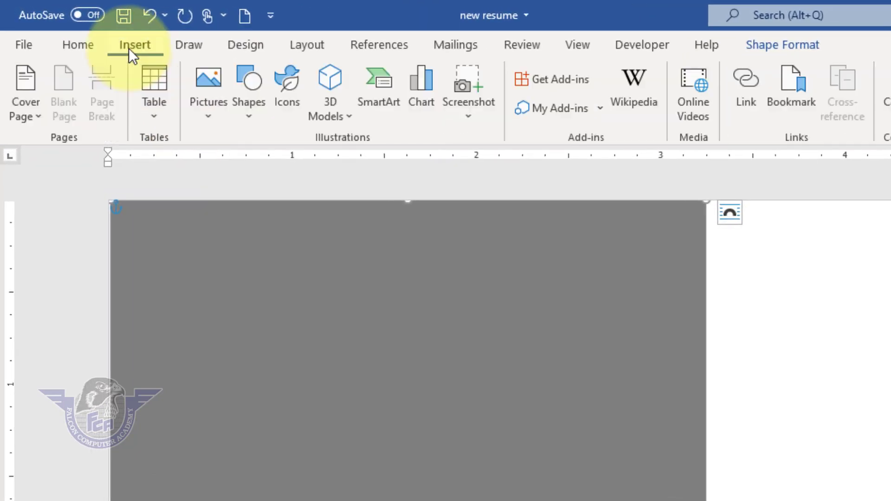
pyautogui.click(241, 115)
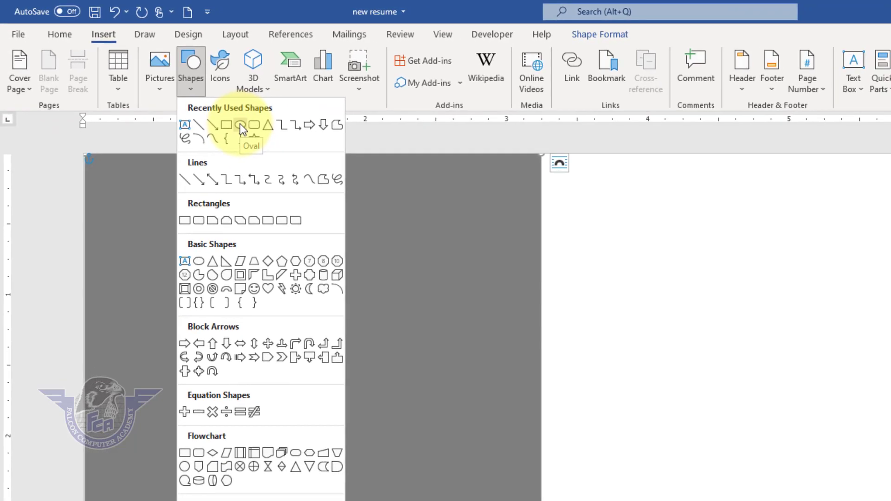
pyautogui.click(229, 119)
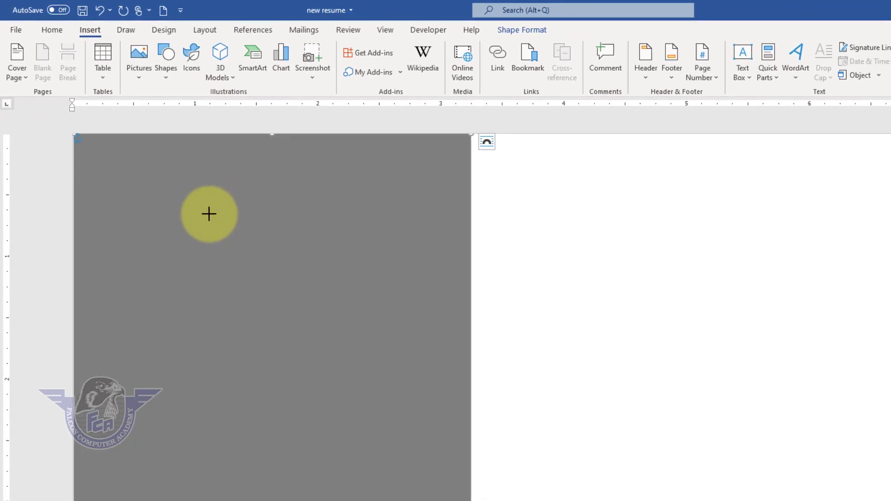
pyautogui.press('shift')
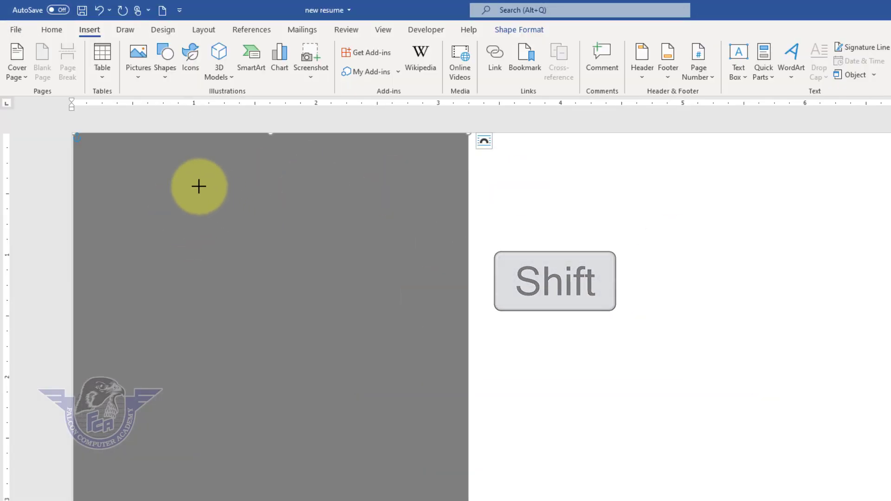
pyautogui.moveTo(178, 176)
pyautogui.mouseDown()
pyautogui.moveTo(281, 279)
pyautogui.moveTo(416, 483)
pyautogui.moveTo(448, 499)
pyautogui.mouseUp()
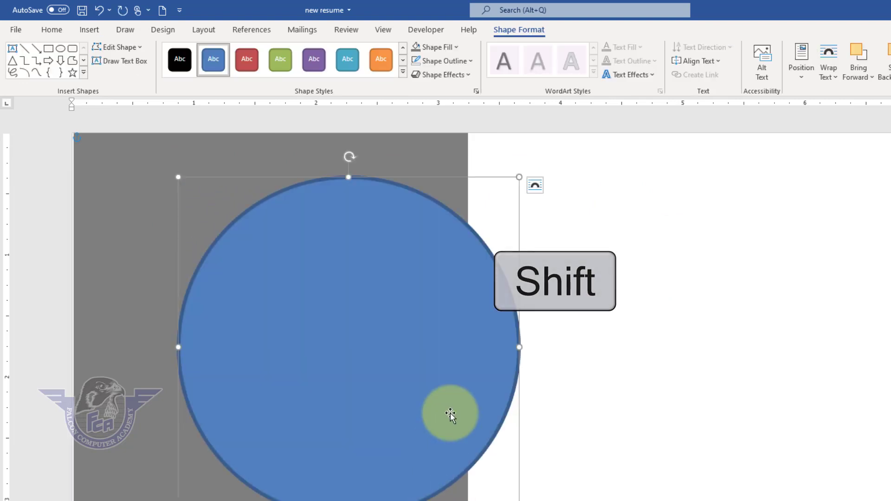
pyautogui.moveTo(450, 414); pyautogui.dragTo(374, 402)
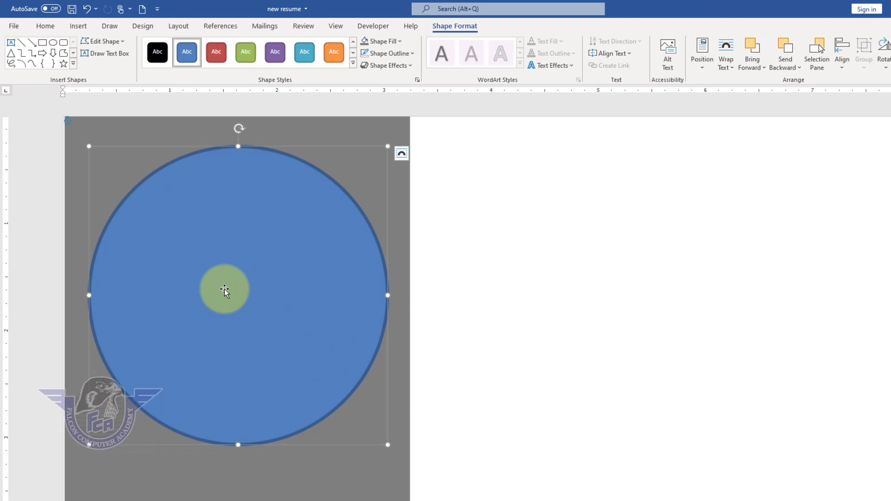
pyautogui.press('shift')
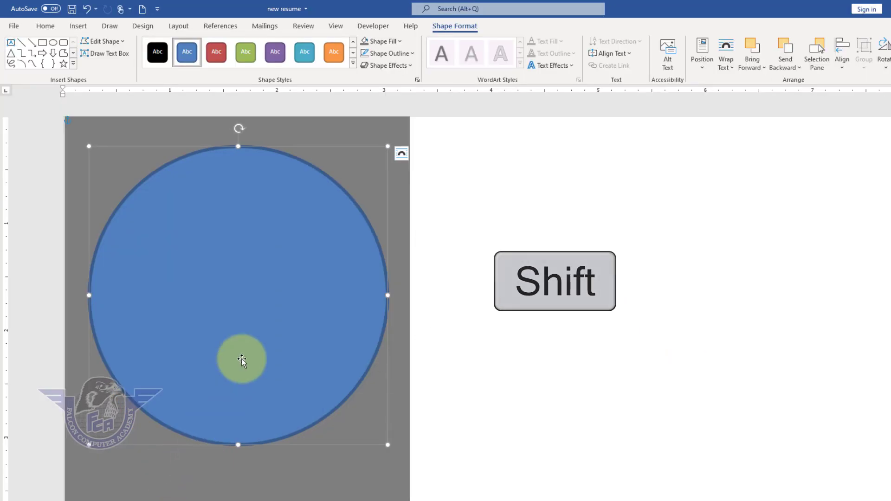
# - Align the circle and the grey rectangle so that the circle is centred horizontally on the sidebar
pyautogui.keyDown('shift'); pyautogui.click(138, 474); pyautogui.keyUp('shift')
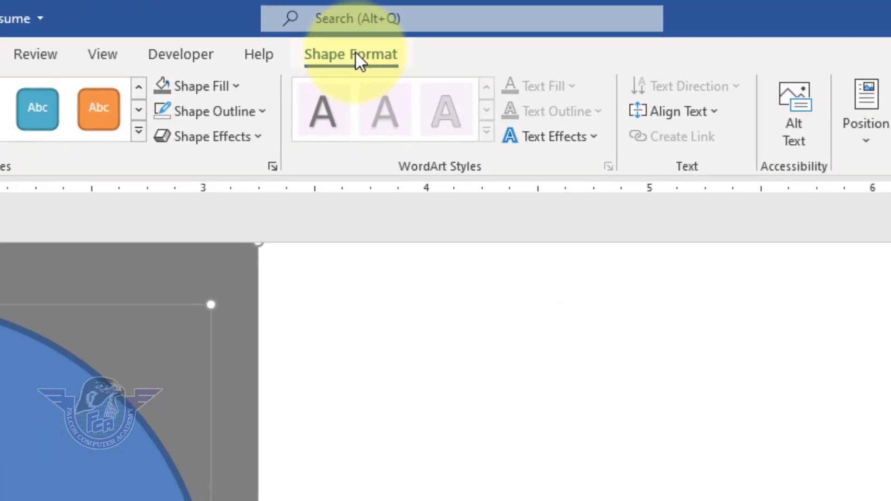
pyautogui.click(550, 116)
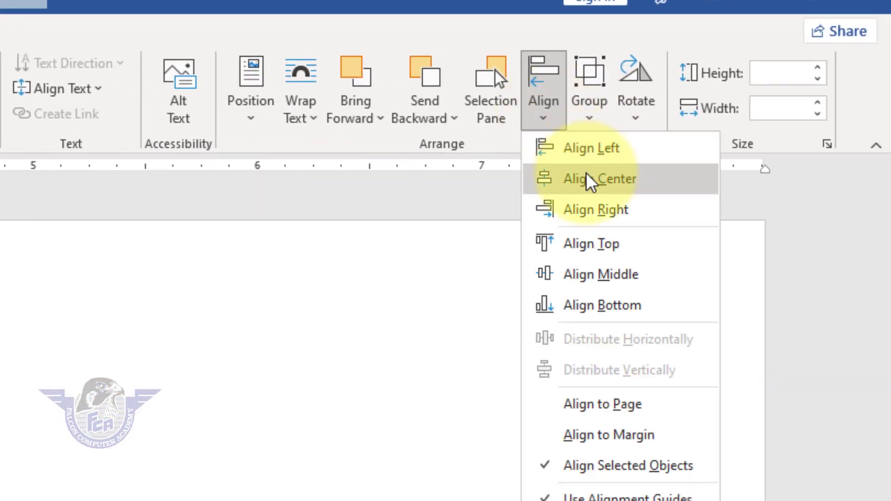
pyautogui.click(586, 179)
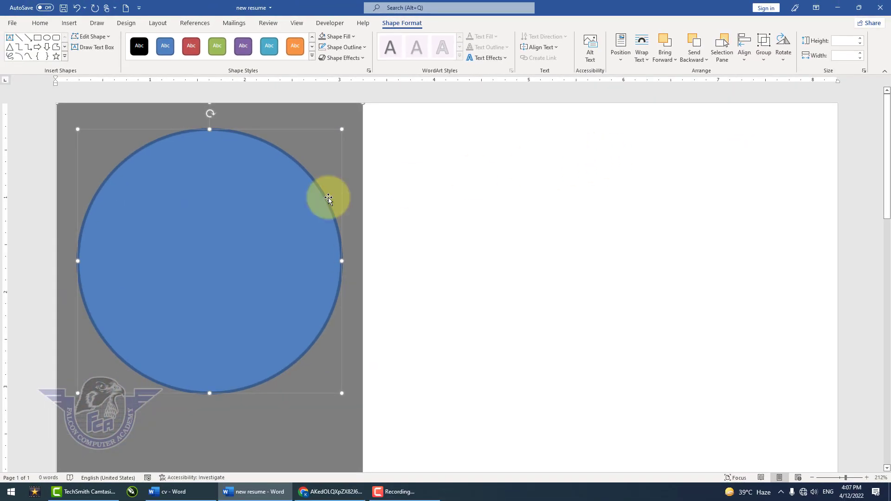
pyautogui.click(429, 181)
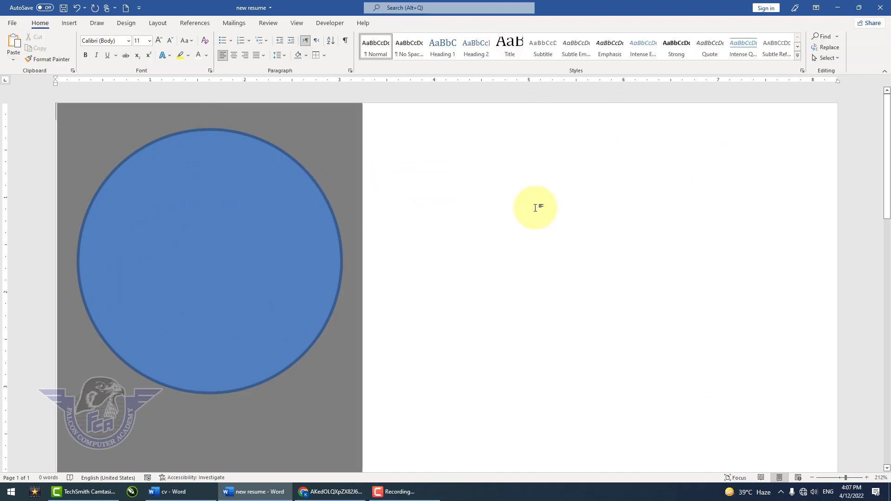
# - Set the circle's outline weight to 4½ pt and its outline colour to white
pyautogui.click(282, 213)
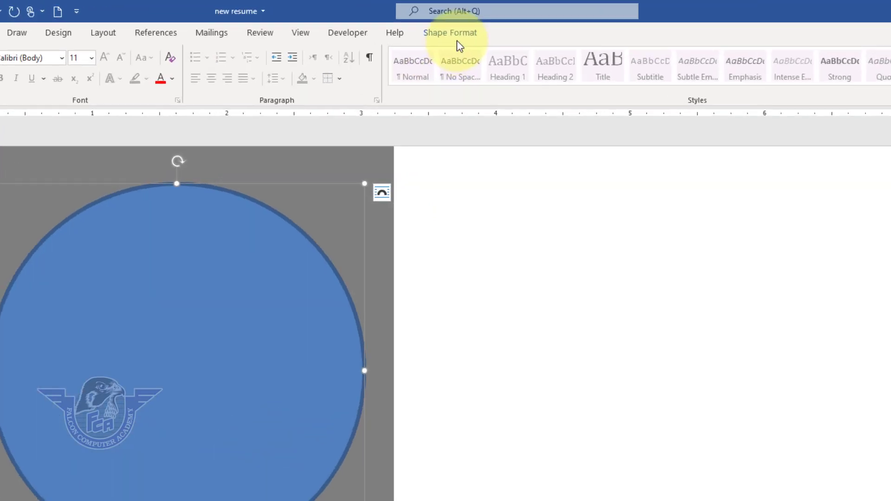
pyautogui.click(459, 36)
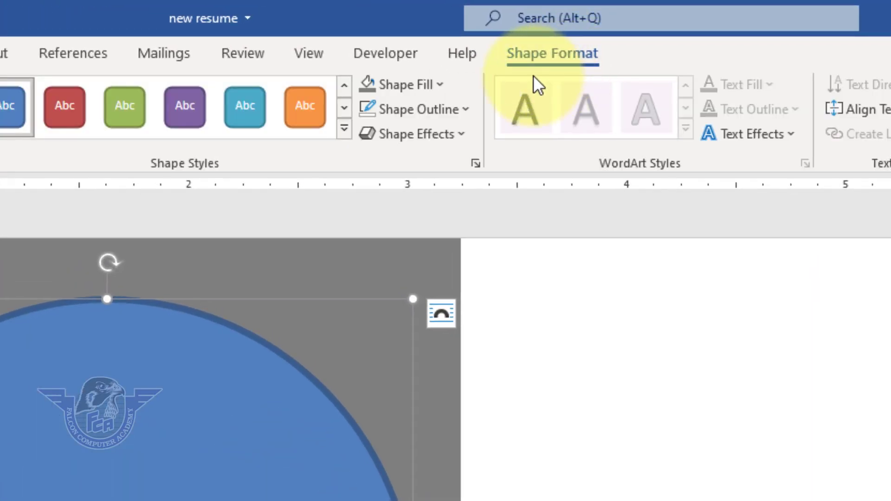
pyautogui.click(466, 110)
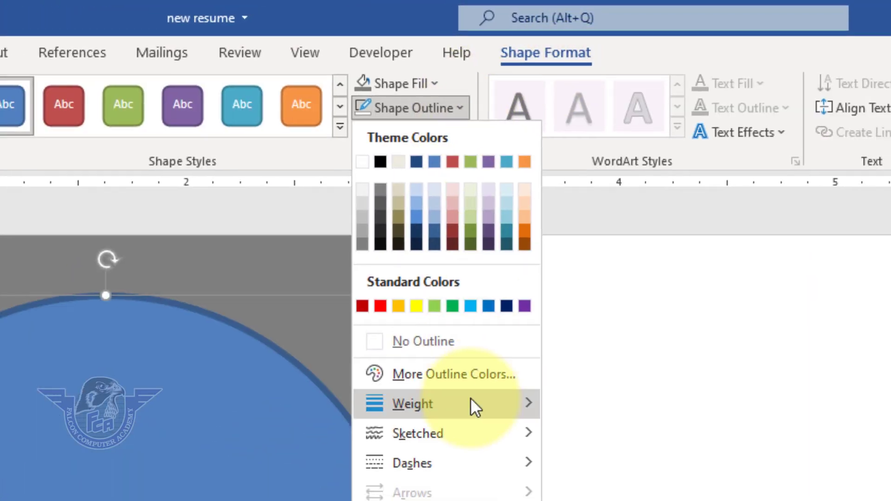
pyautogui.moveTo(470, 403)
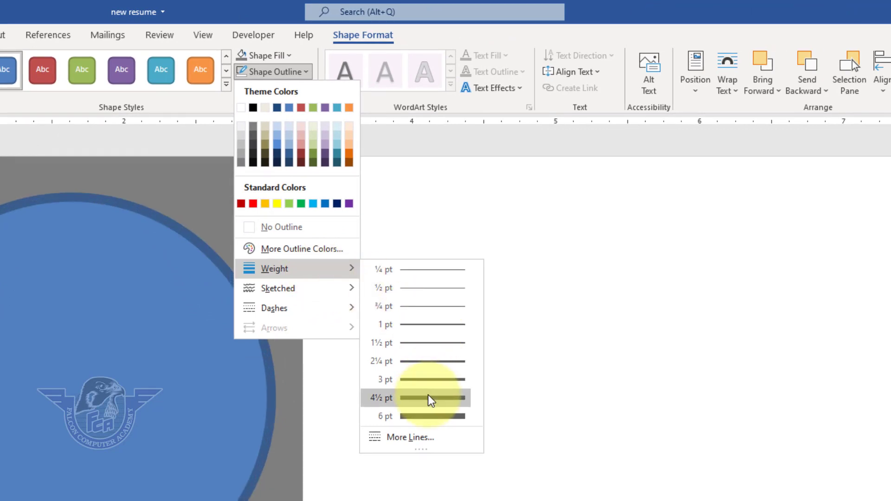
pyautogui.click(428, 398)
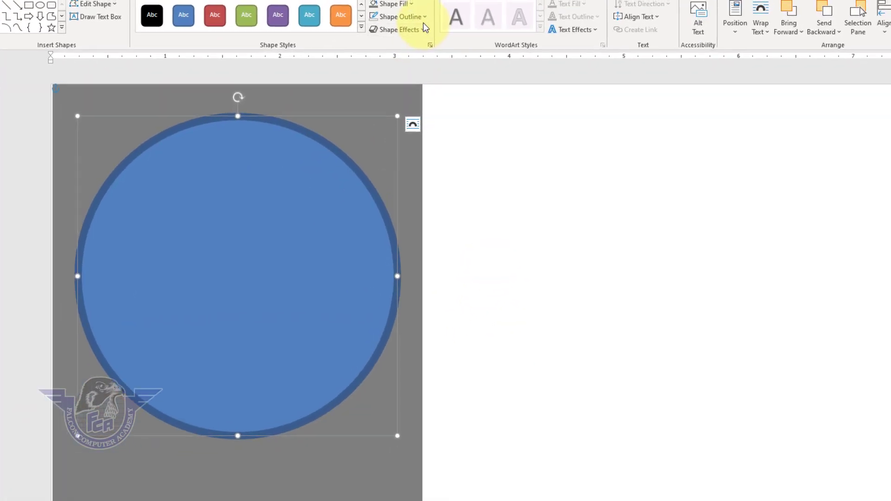
pyautogui.click(423, 18)
pyautogui.click(375, 45)
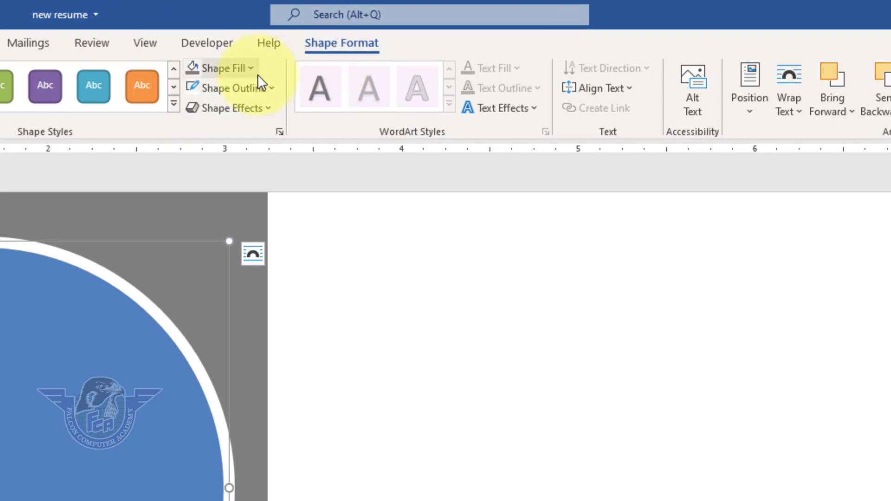
# - Fill the circle with the picture Visa-March-28th-2017-cropped-04 from the Downloads folder
pyautogui.click(246, 70)
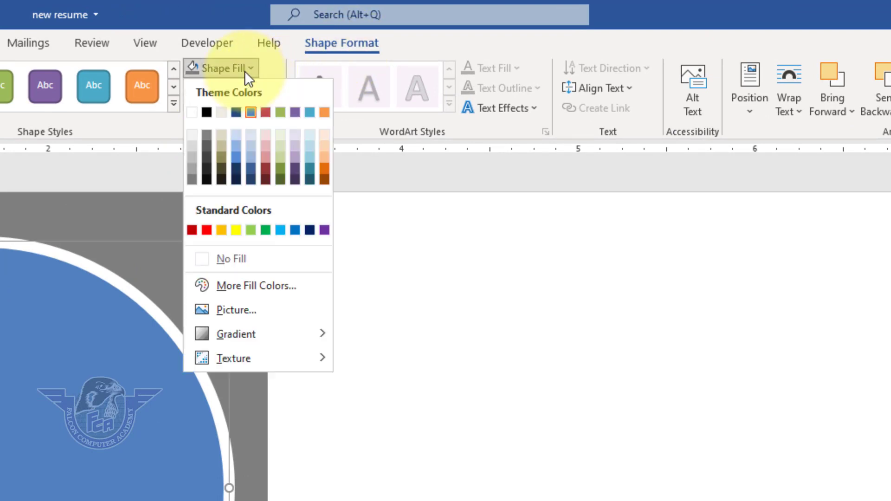
pyautogui.click(272, 309)
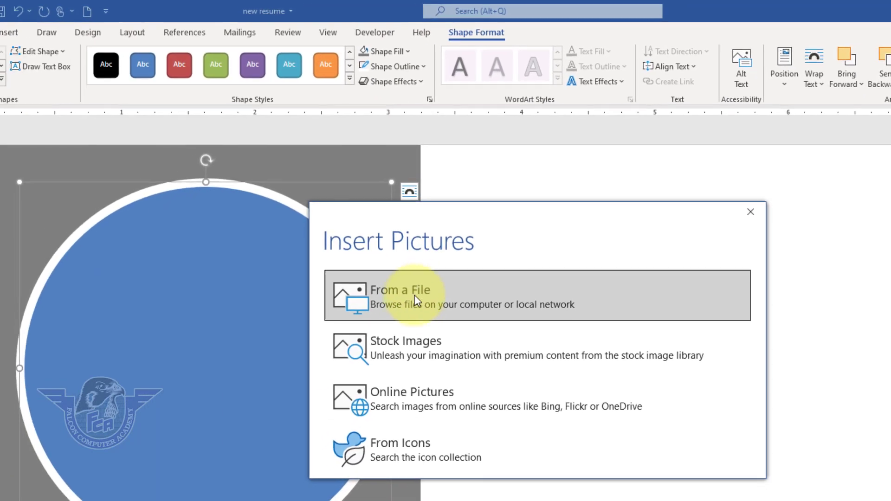
pyautogui.click(418, 301)
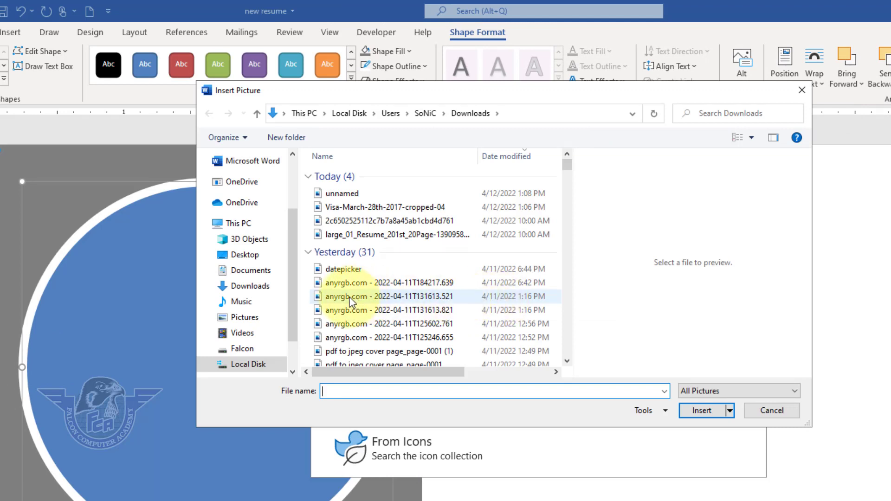
pyautogui.click(253, 286)
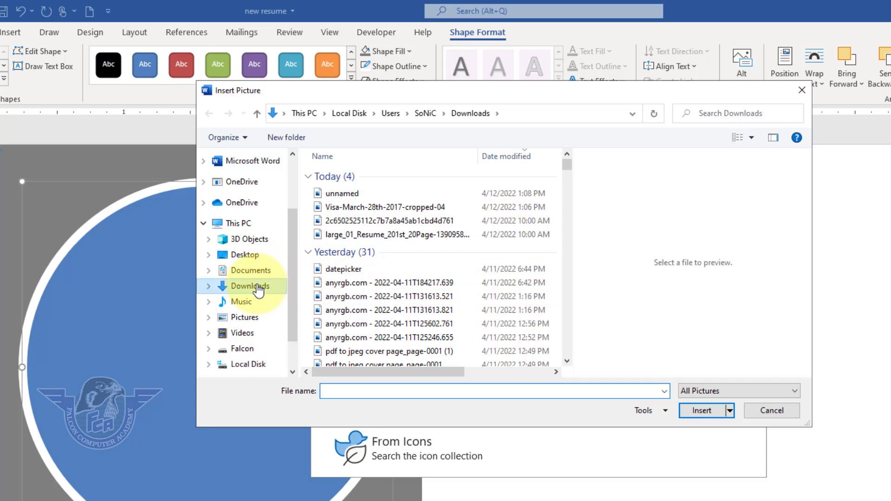
pyautogui.click(389, 221)
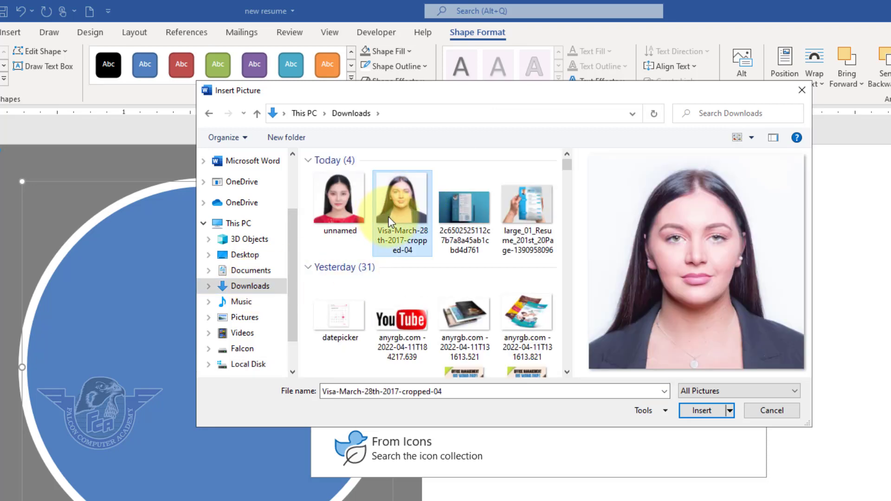
pyautogui.click(711, 414)
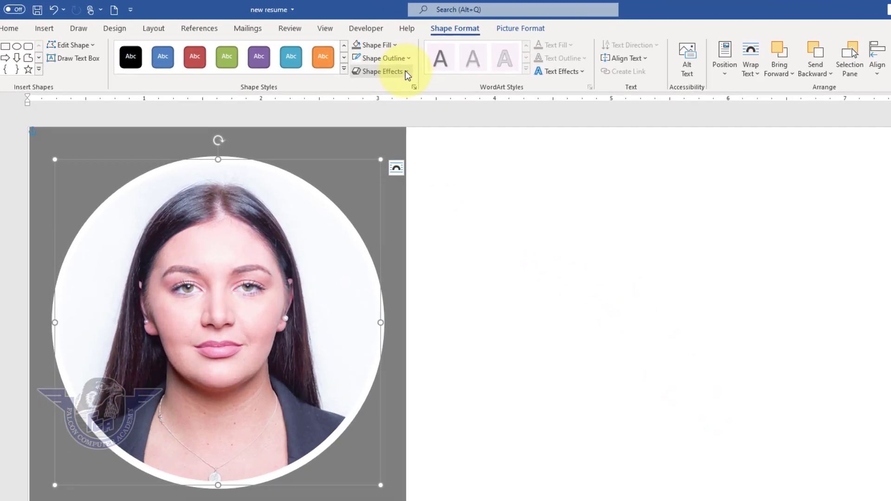
# - Apply an outer shadow offset straight downwards to the circular photo
pyautogui.click(361, 58)
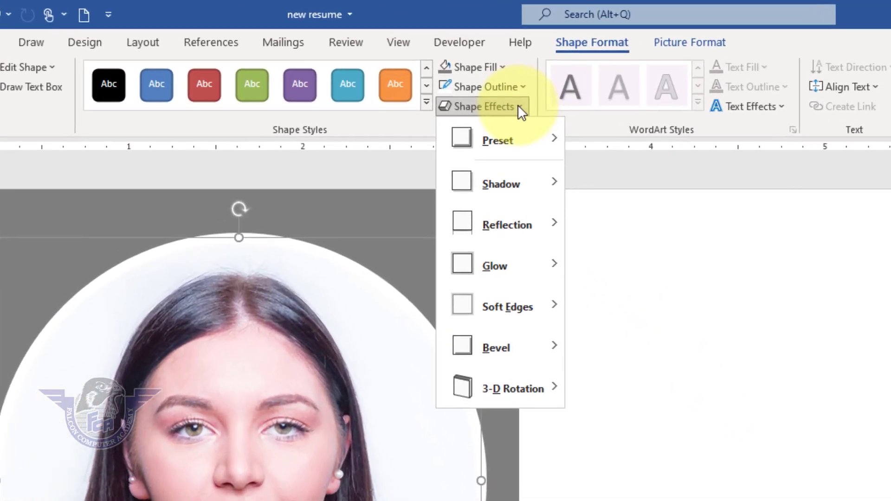
pyautogui.moveTo(519, 185)
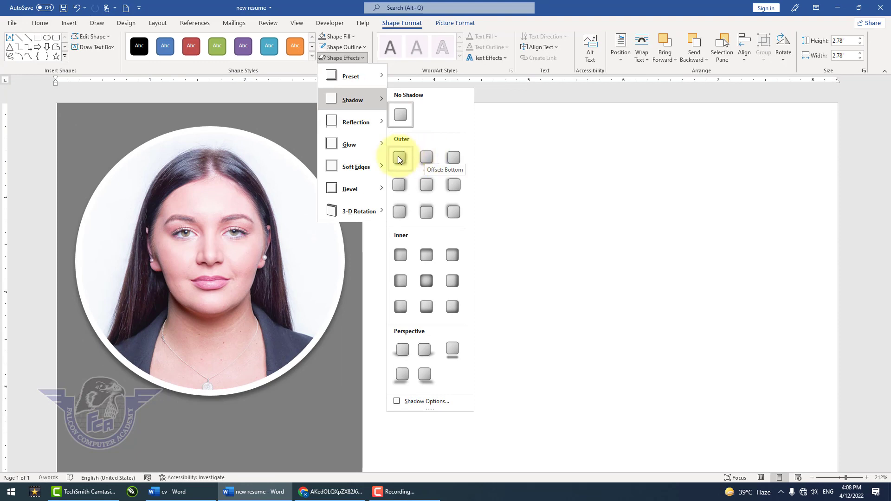
pyautogui.click(422, 158)
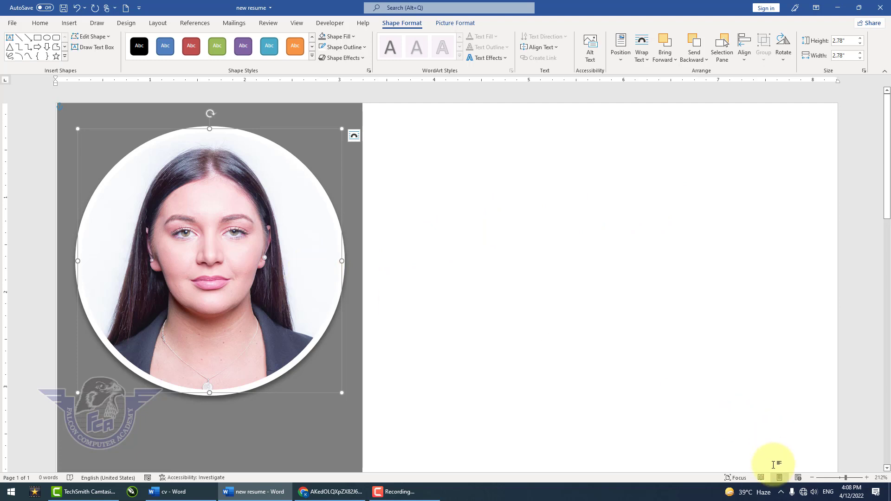
# - Draw a rounded-corner rectangle about 0.8" high and 2.84" wide on the grey sidebar below the circular photo
pyautogui.click(813, 481)
pyautogui.click(814, 481)
pyautogui.click(813, 481)
pyautogui.click(814, 481)
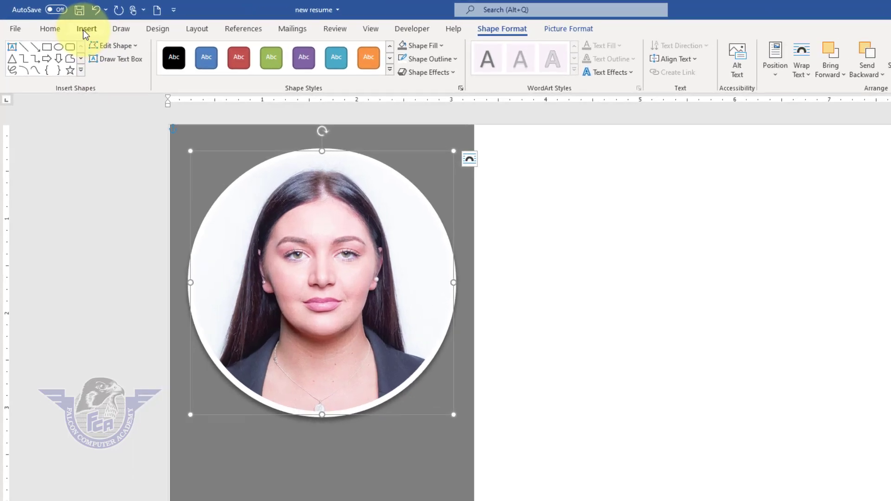
pyautogui.click(69, 23)
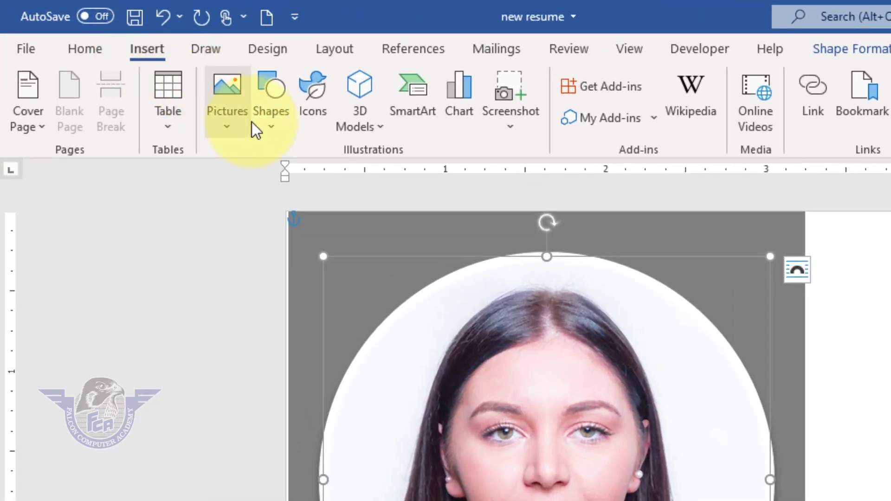
pyautogui.click(254, 125)
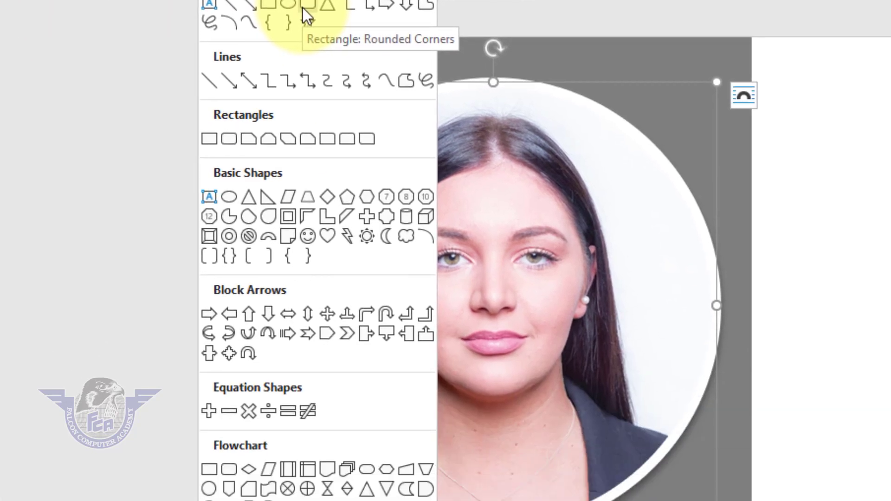
pyautogui.click(356, 181)
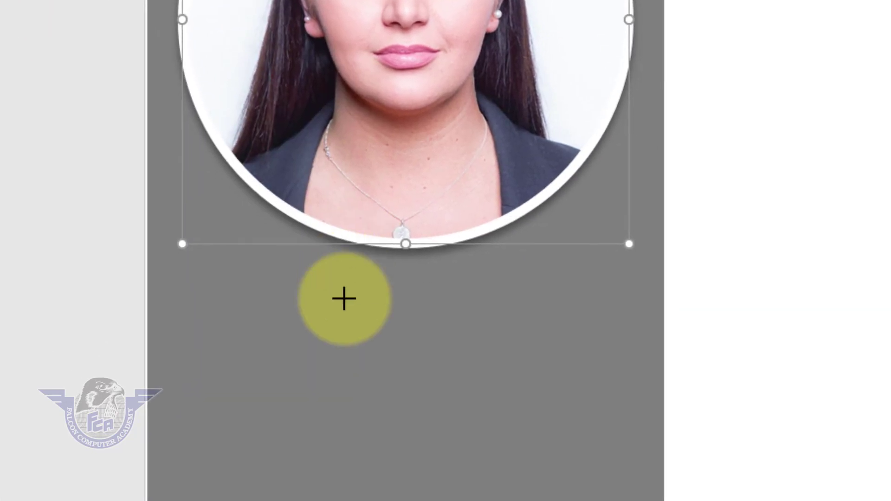
pyautogui.moveTo(190, 295)
pyautogui.mouseDown()
pyautogui.moveTo(360, 384)
pyautogui.moveTo(589, 384)
pyautogui.moveTo(619, 418)
pyautogui.moveTo(645, 422)
pyautogui.mouseUp()
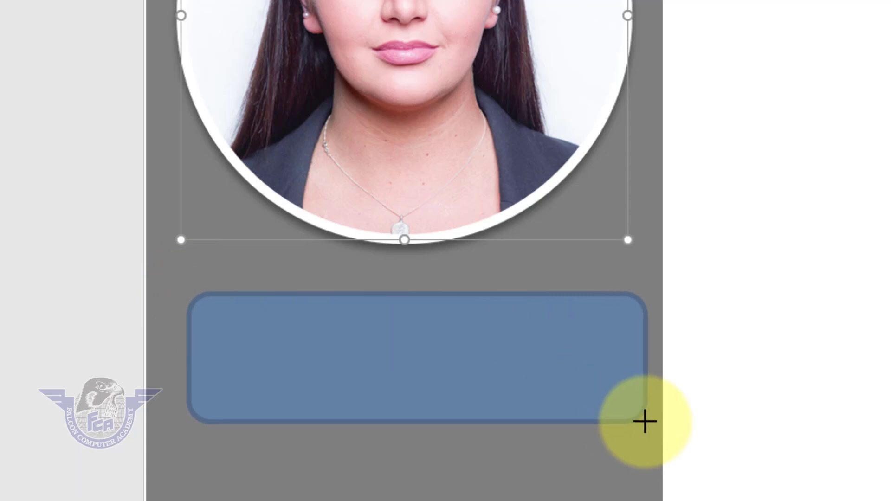
# - Move the rounded rectangle closer to the photo and centre it horizontally on the grey sidebar
pyautogui.moveTo(478, 364)
pyautogui.mouseDown()
pyautogui.moveTo(453, 339)
pyautogui.moveTo(466, 329)
pyautogui.moveTo(462, 336)
pyautogui.mouseUp()
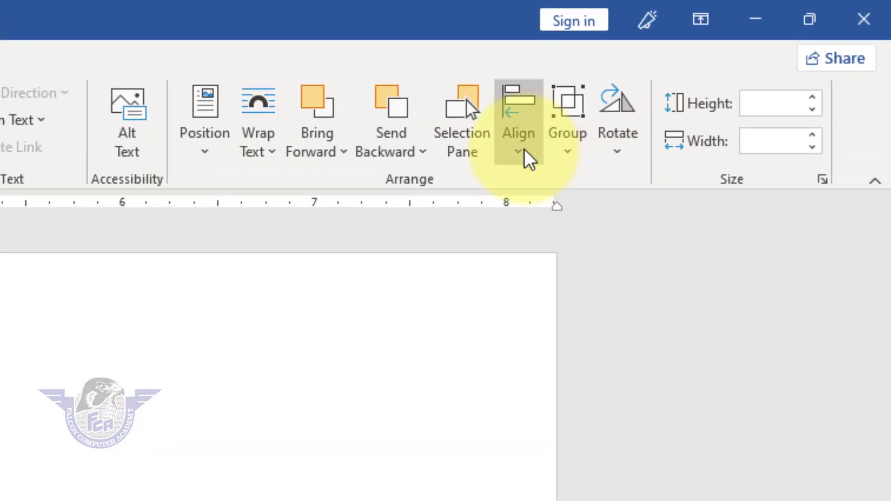
pyautogui.click(586, 131)
pyautogui.click(646, 196)
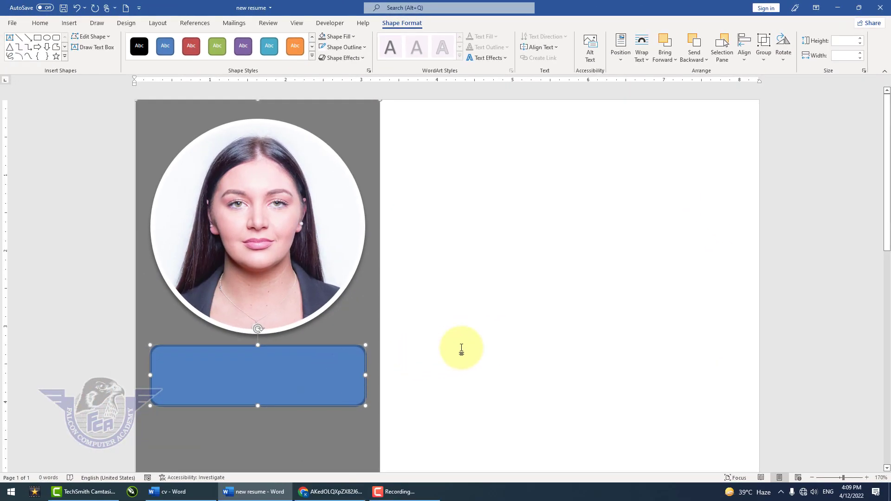
pyautogui.click(443, 366)
# - Give the rounded rectangle a Light Blue outline and no fill
pyautogui.click(288, 396)
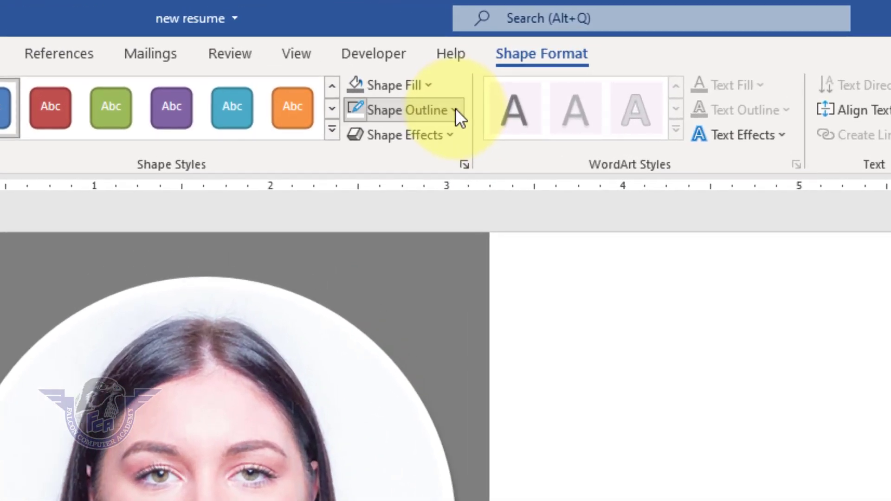
pyautogui.click(455, 111)
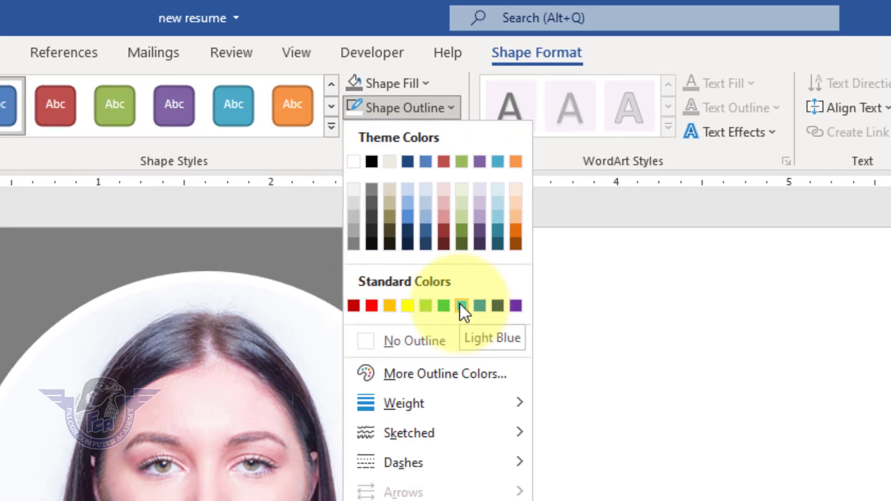
pyautogui.click(465, 311)
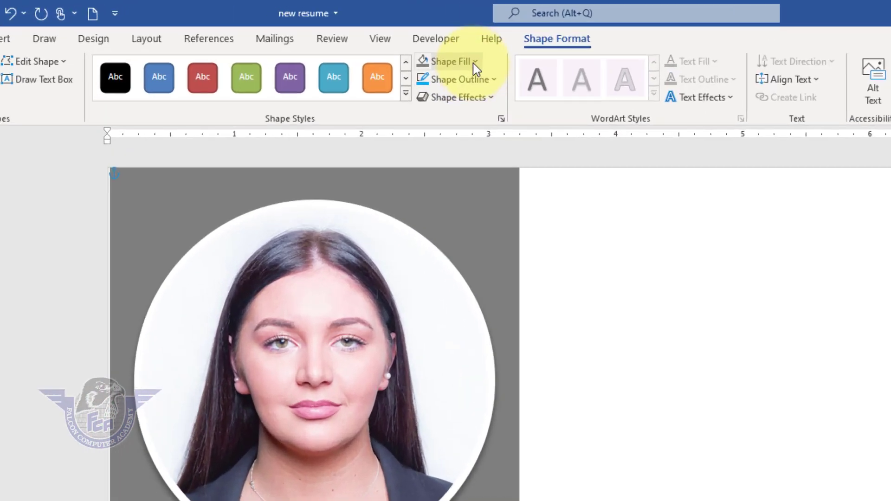
pyautogui.click(337, 36)
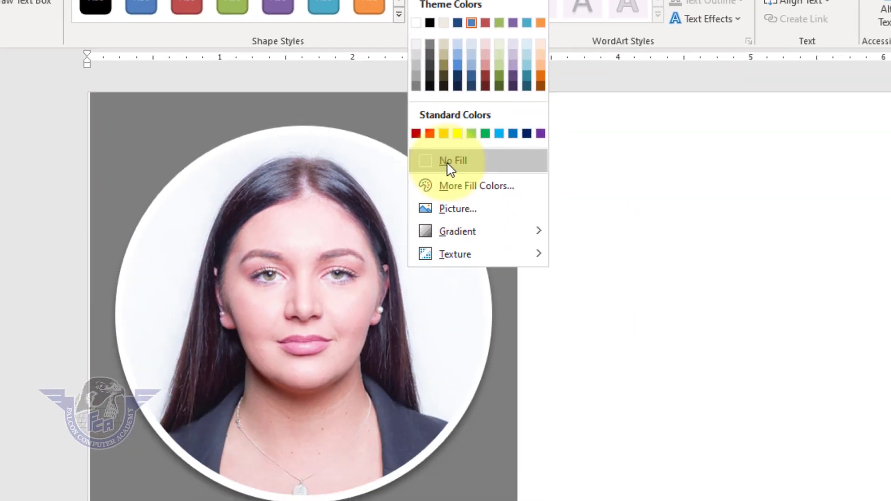
pyautogui.click(564, 327)
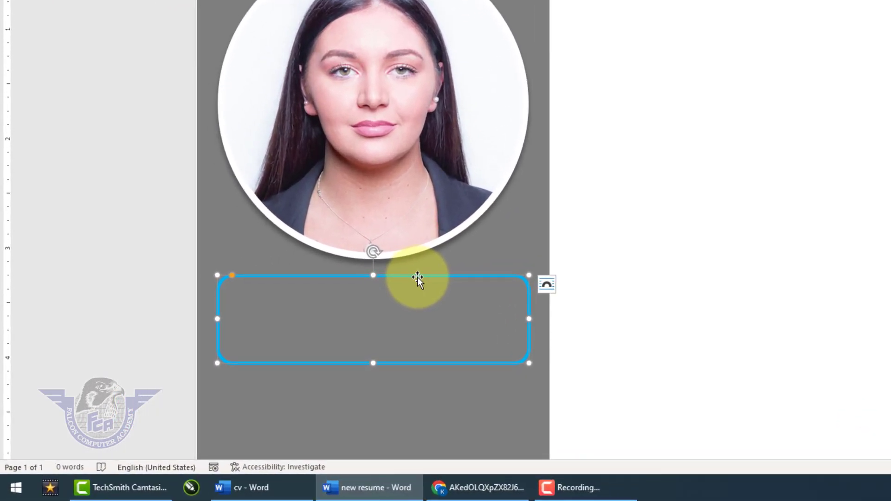
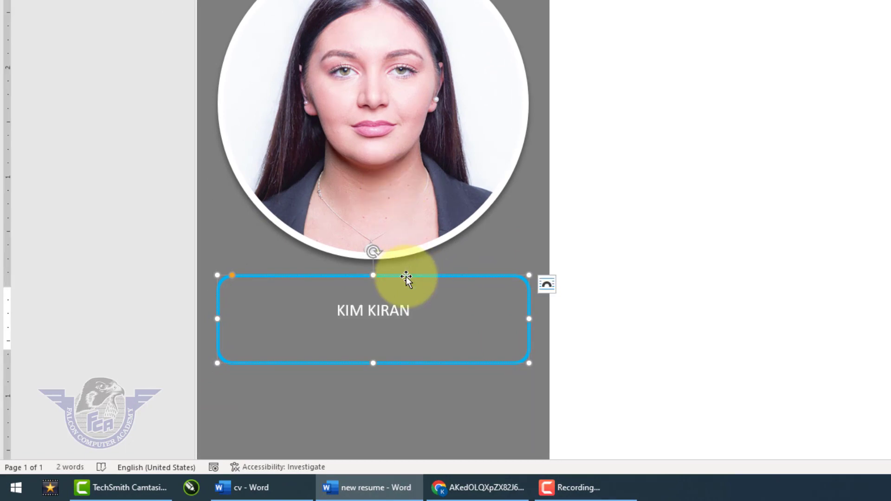
# - Enter the person's full name in capitals in the rounded rectangle and format it bold at size 36
pyautogui.moveTo(410, 310); pyautogui.dragTo(315, 299)
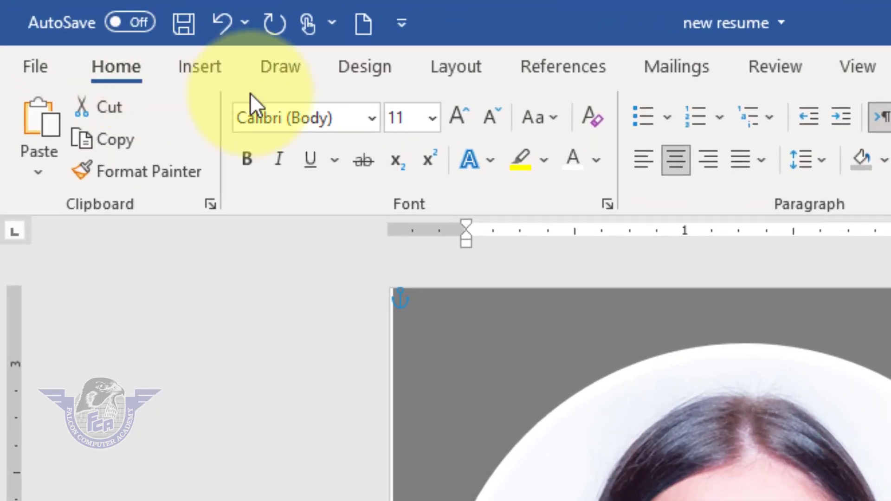
pyautogui.click(432, 118)
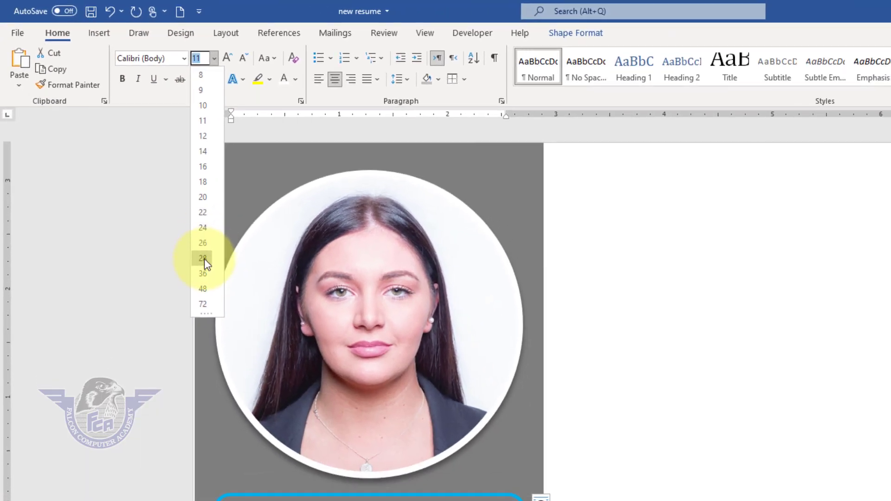
pyautogui.click(205, 274)
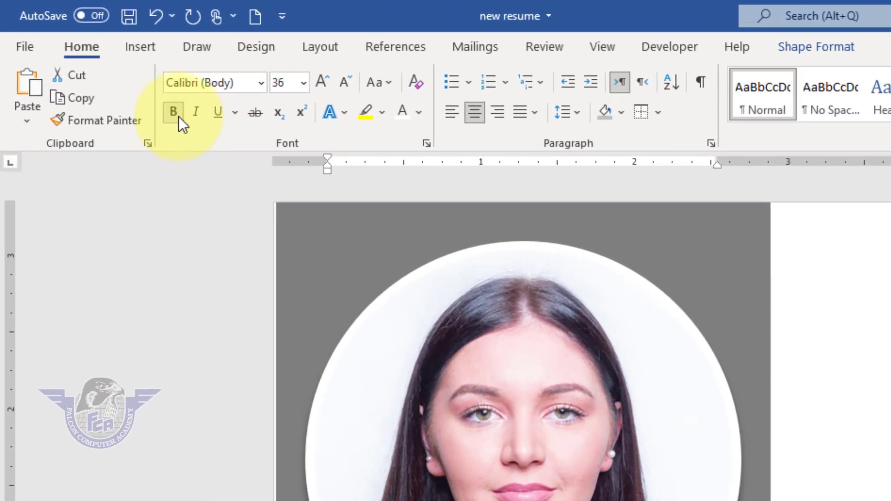
pyautogui.click(110, 71)
pyautogui.click(332, 385)
pyautogui.scroll(-5, 333, 386)
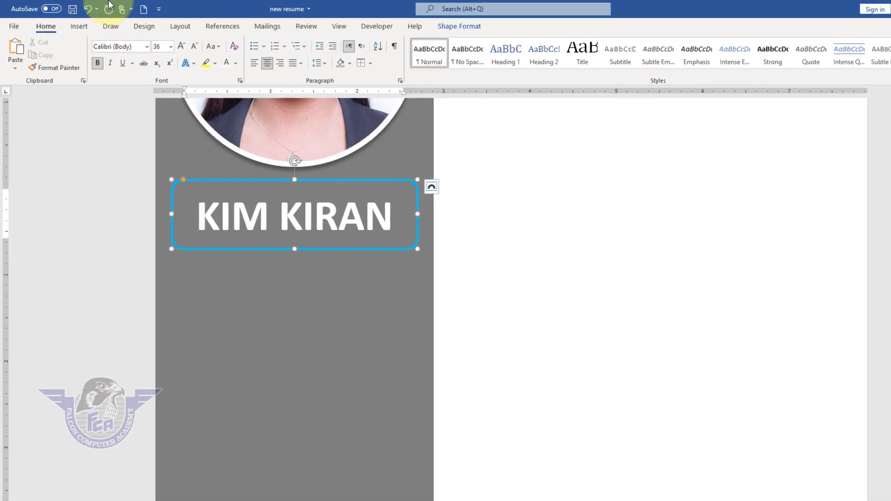
# - Draw a text box about 0.56" high and 2.96" wide on the grey sidebar just below the framed name
pyautogui.click(69, 23)
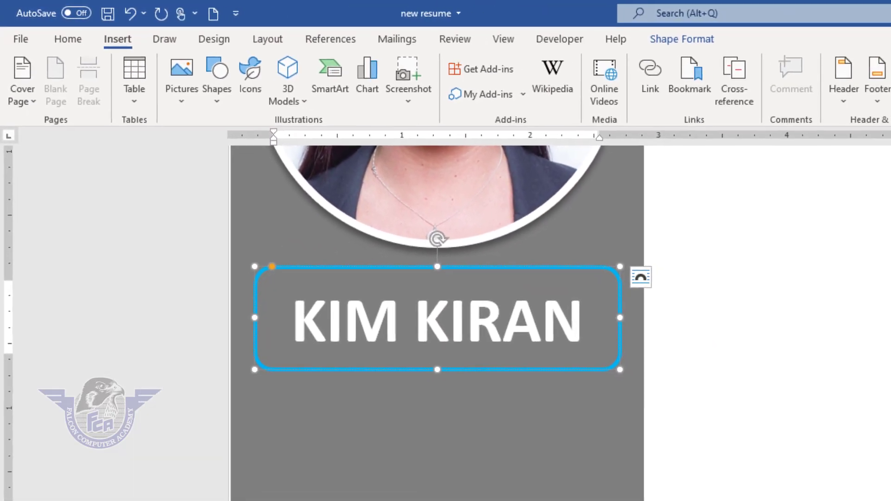
pyautogui.click(758, 86)
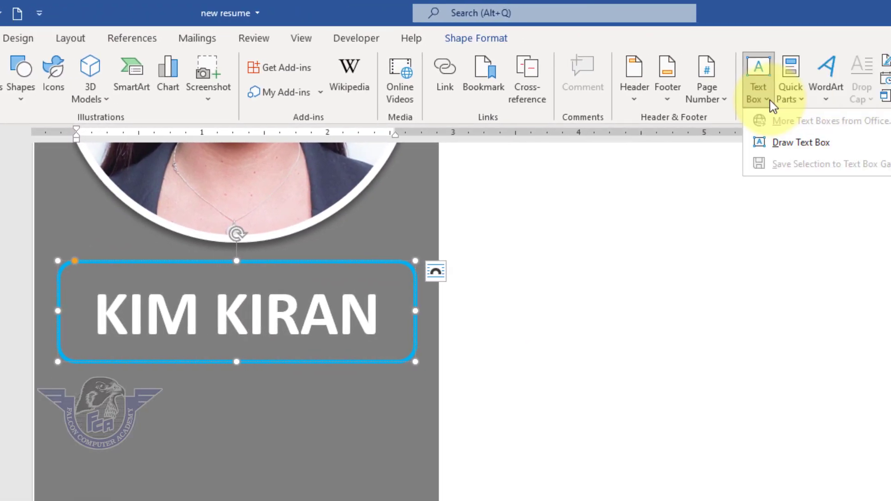
pyautogui.click(532, 142)
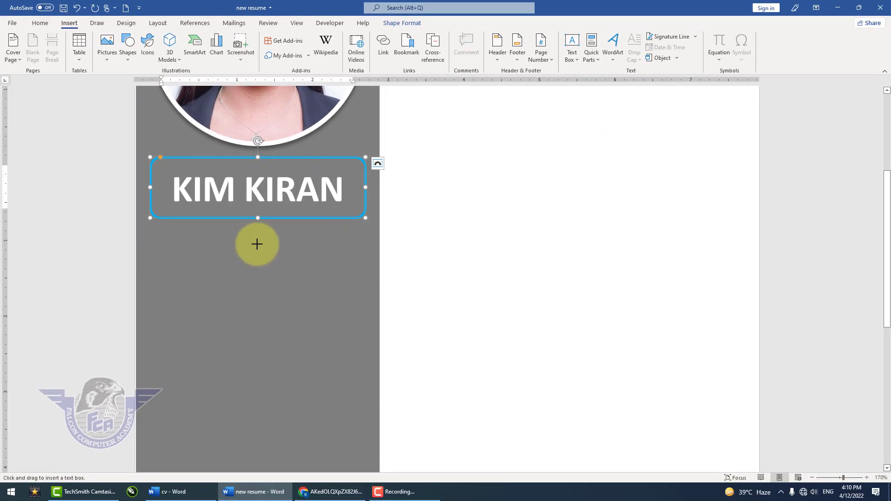
pyautogui.moveTo(416, 236)
pyautogui.mouseDown()
pyautogui.moveTo(513, 265)
pyautogui.moveTo(639, 278)
pyautogui.mouseUp()
pyautogui.moveTo(543, 278); pyautogui.dragTo(311, 272)
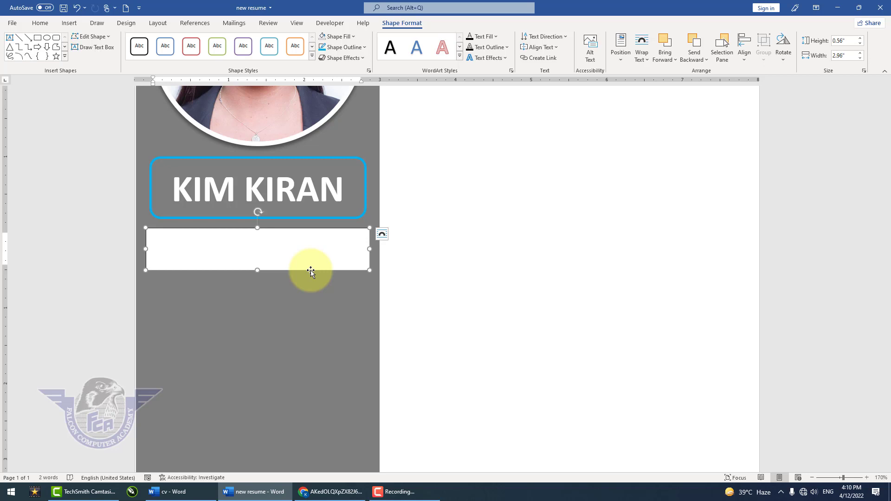
# - Enter the job title GRAPHIC DESIGNER in the new text box
pyautogui.write('GRAPHIC A')
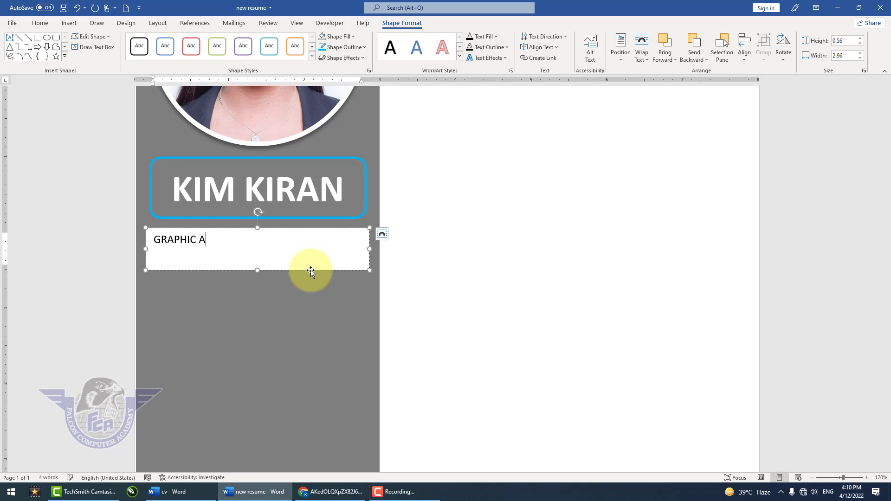
pyautogui.press('BackSpace')
pyautogui.write('DESIGNER')
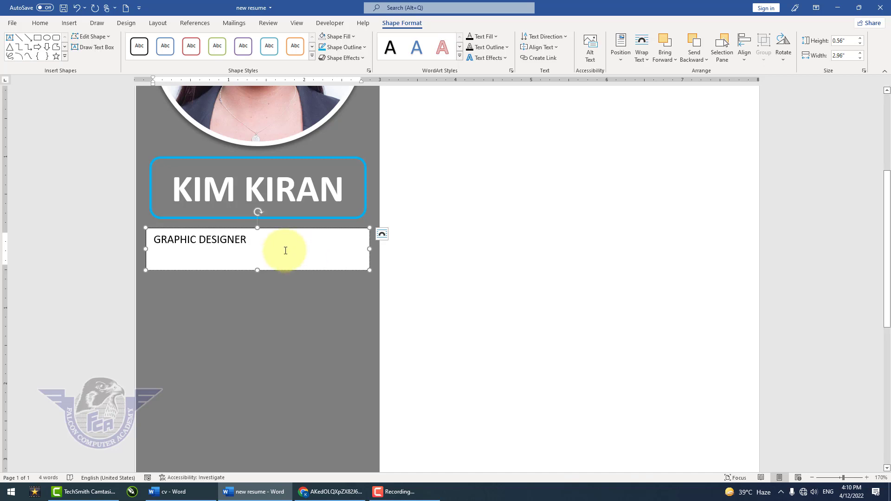
# - Centre the GRAPHIC DESIGNER text and enlarge it to size 22
pyautogui.moveTo(261, 241); pyautogui.dragTo(152, 234)
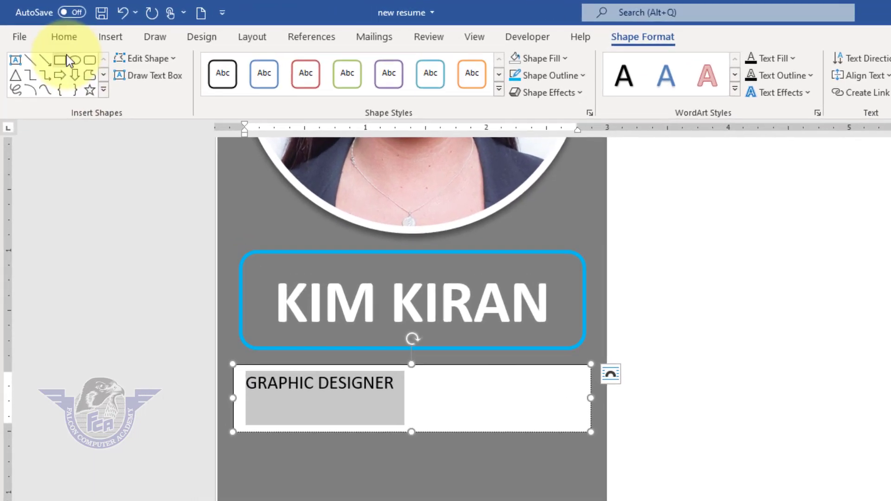
pyautogui.click(44, 25)
pyautogui.click(469, 114)
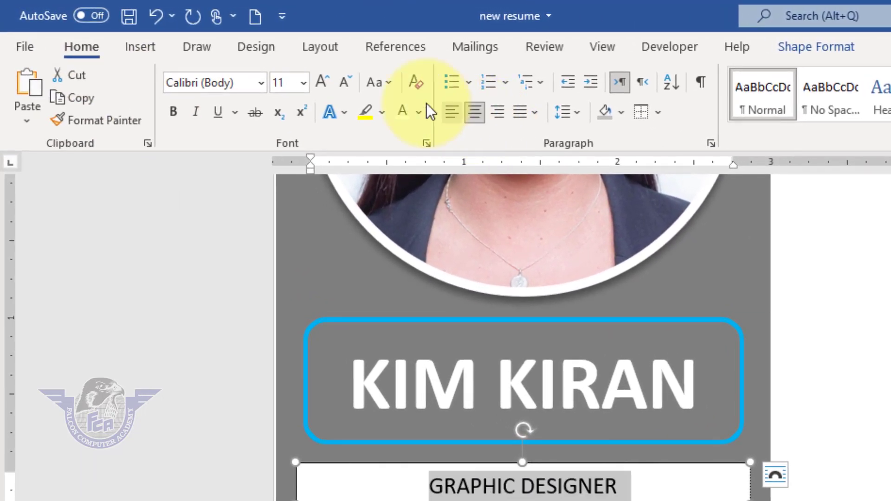
pyautogui.click(320, 81)
pyautogui.click(321, 82)
pyautogui.click(284, 72)
pyautogui.click(284, 72)
pyautogui.click(283, 72)
pyautogui.click(284, 72)
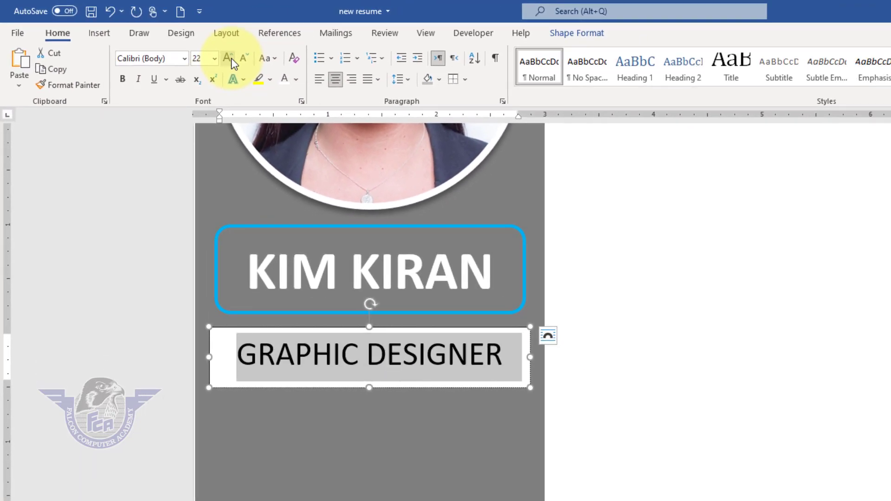
# - Give the GRAPHIC DESIGNER text box no fill and no outline
pyautogui.click(291, 389)
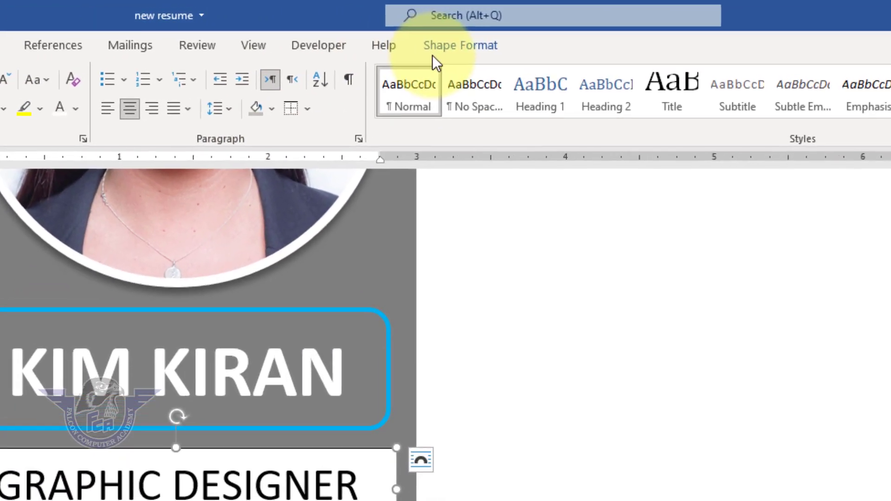
pyautogui.click(577, 33)
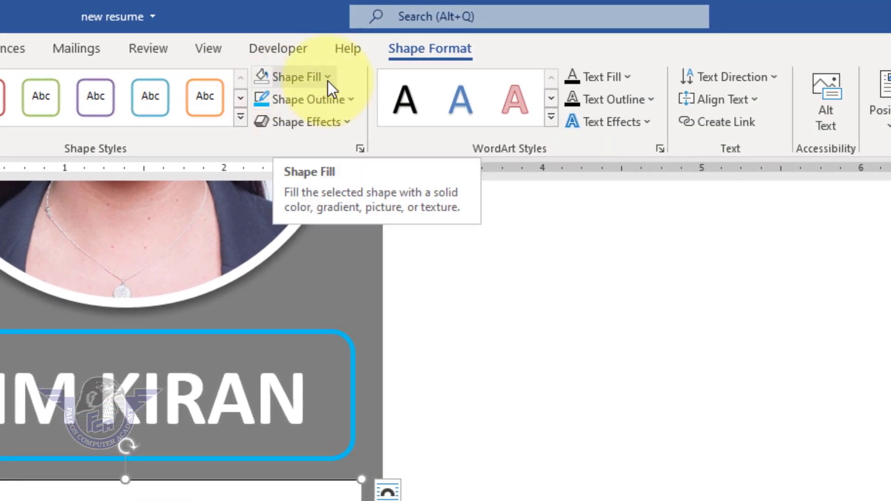
pyautogui.click(328, 79)
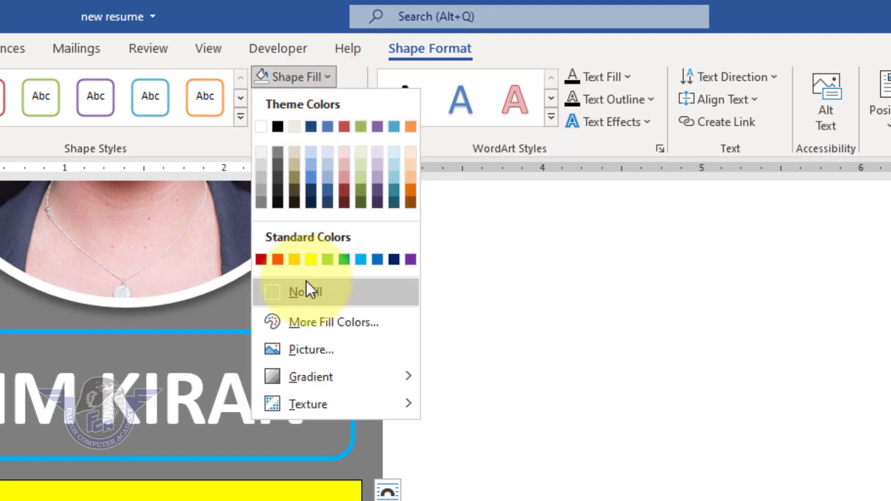
pyautogui.click(307, 292)
pyautogui.click(347, 100)
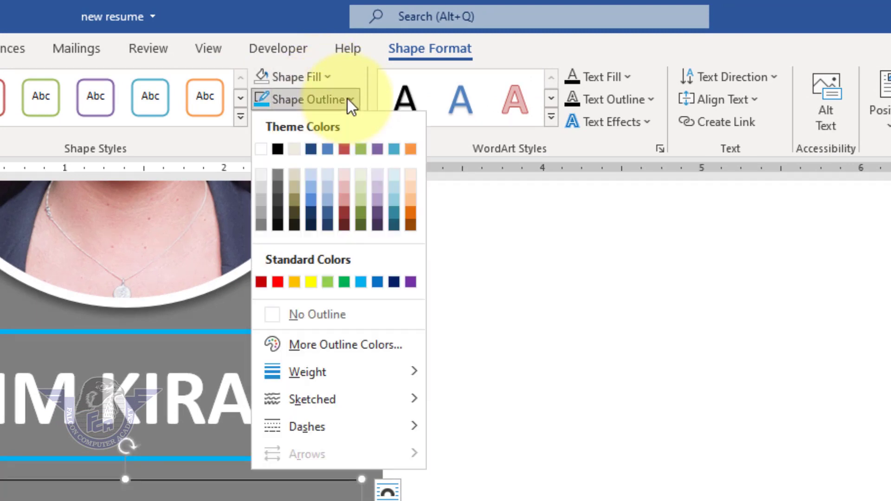
pyautogui.click(290, 316)
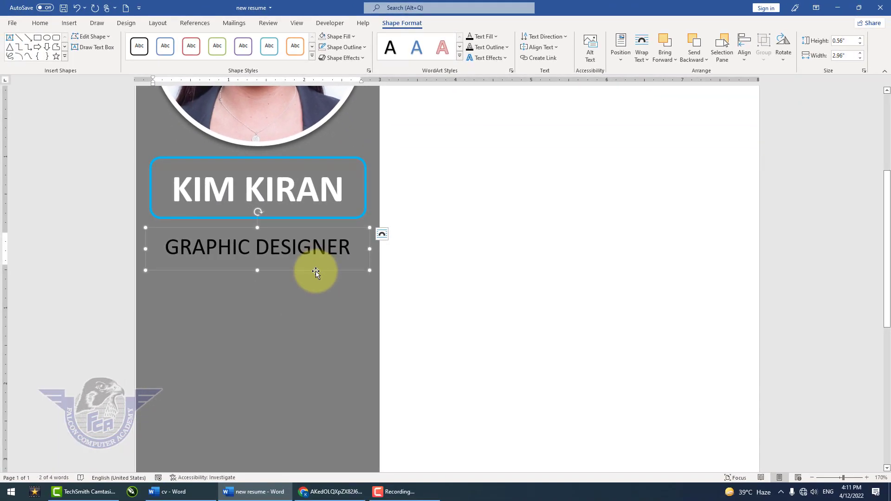
# - Move the job title box up closer to the name frame, centred beneath it, and set its text fill to white
pyautogui.moveTo(316, 271); pyautogui.dragTo(315, 265)
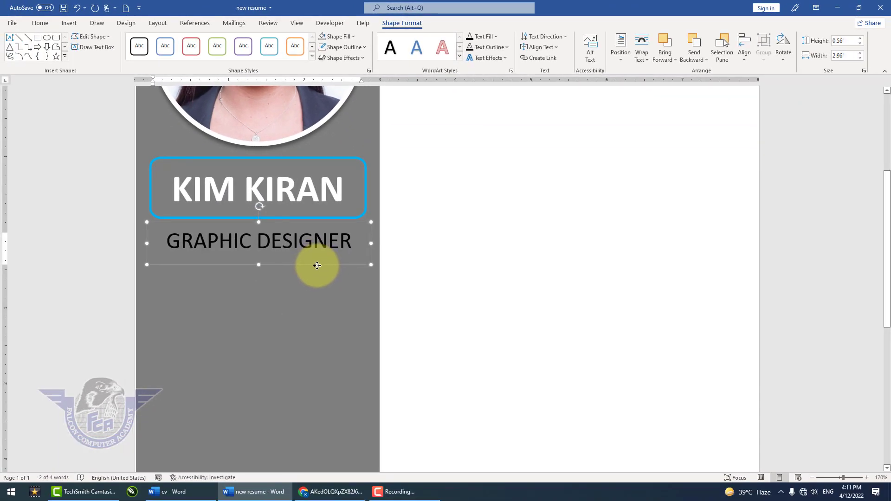
pyautogui.press('Left')
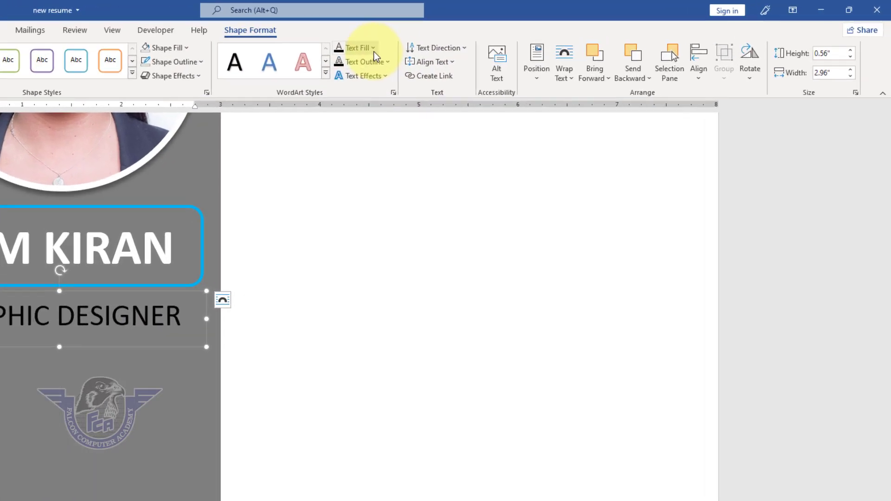
pyautogui.click(495, 36)
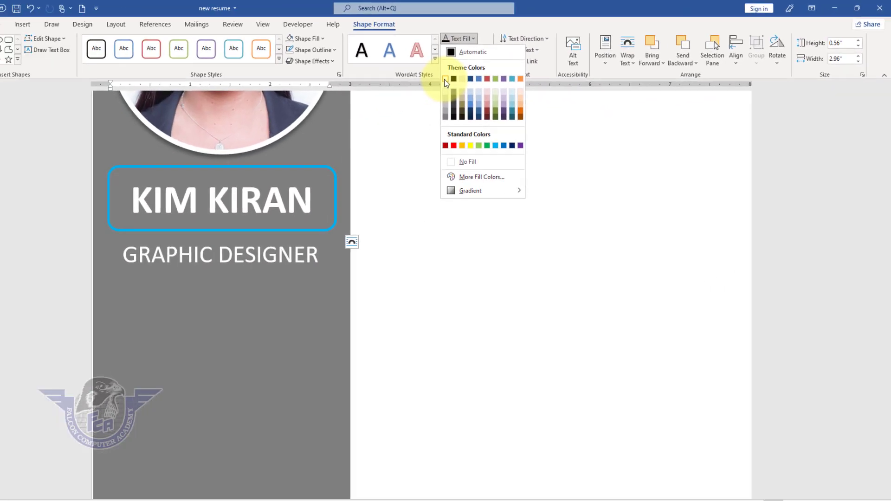
pyautogui.click(446, 80)
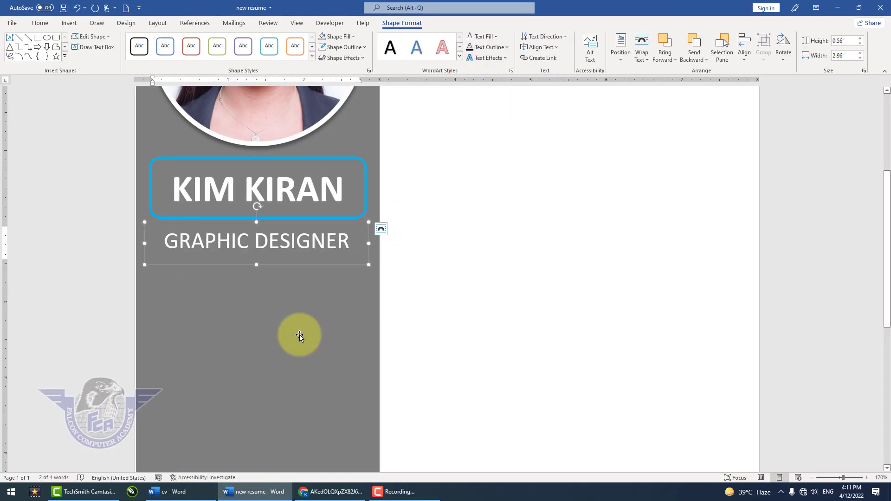
pyautogui.click(299, 336)
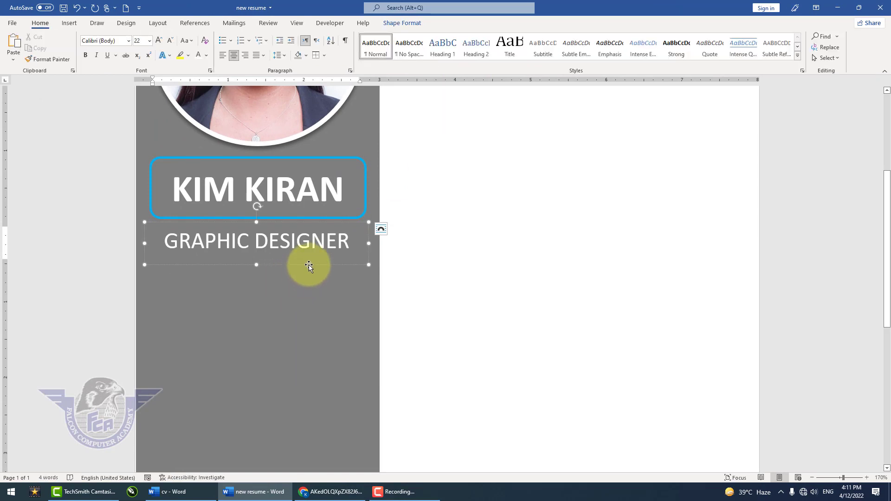
# - Duplicate the GRAPHIC DESIGNER text box directly below itself and replace the copy's text with PROFILE
pyautogui.moveTo(308, 265); pyautogui.dragTo(308, 305)
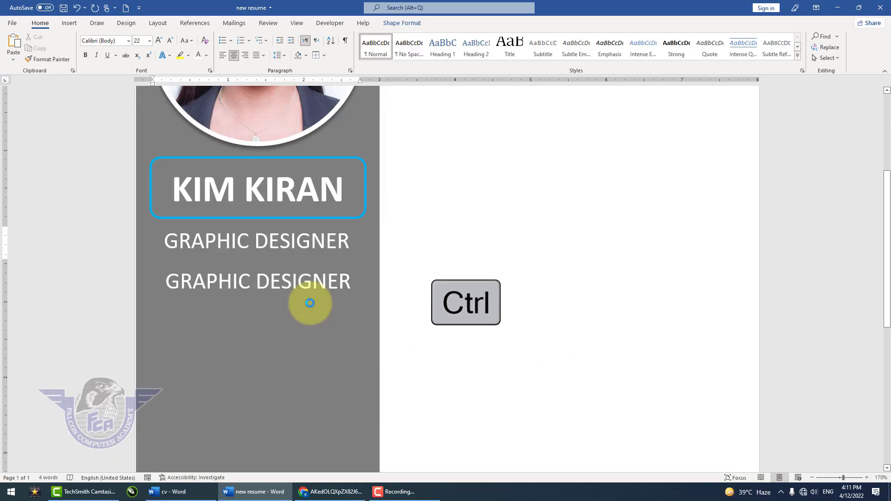
pyautogui.click(292, 286)
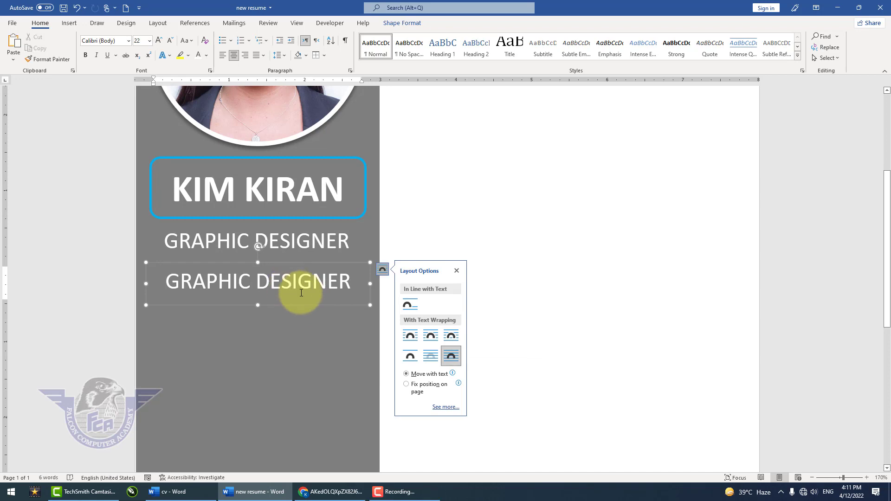
pyautogui.hotkey('ctrl', 'a')
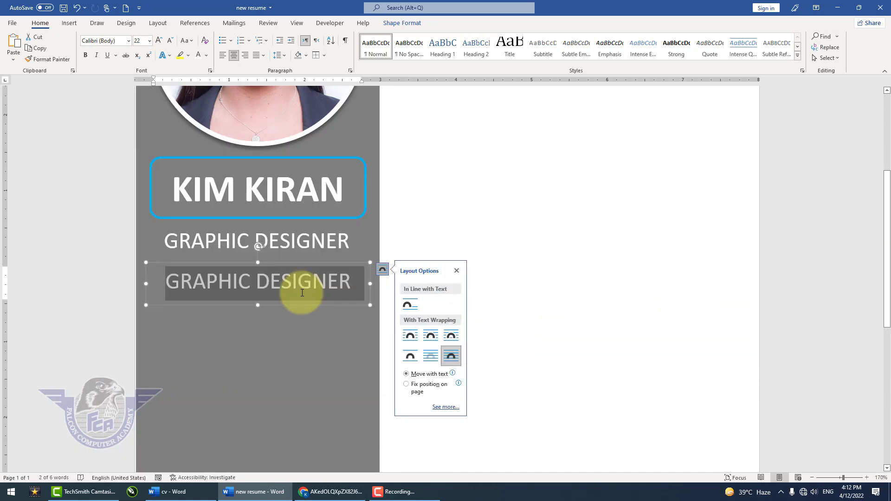
pyautogui.press('Delete')
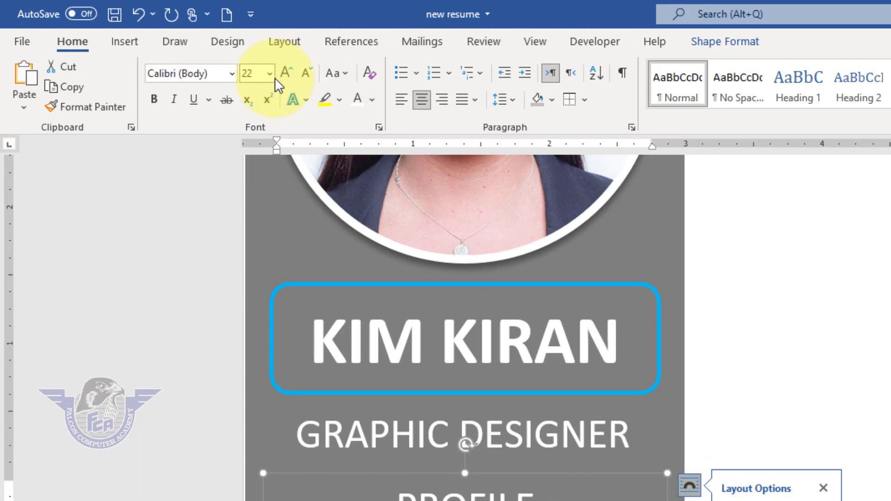
# - Format the PROFILE heading as bold at size 16
pyautogui.click(149, 41)
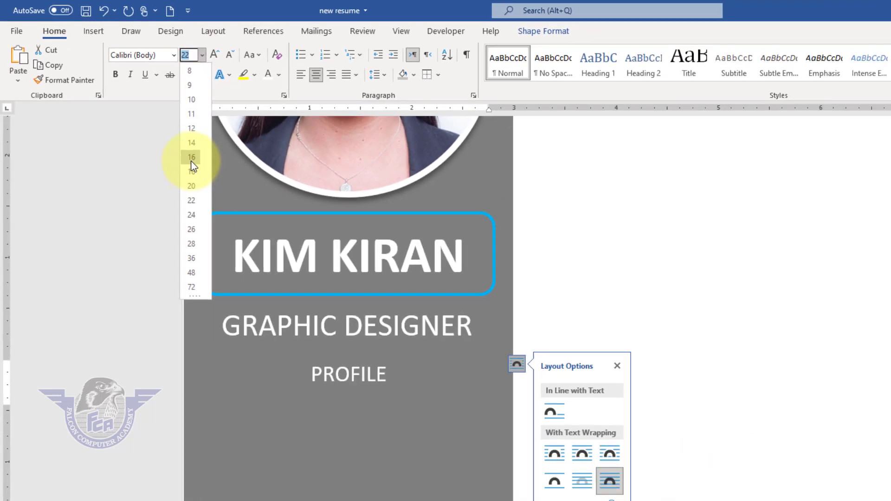
pyautogui.click(274, 228)
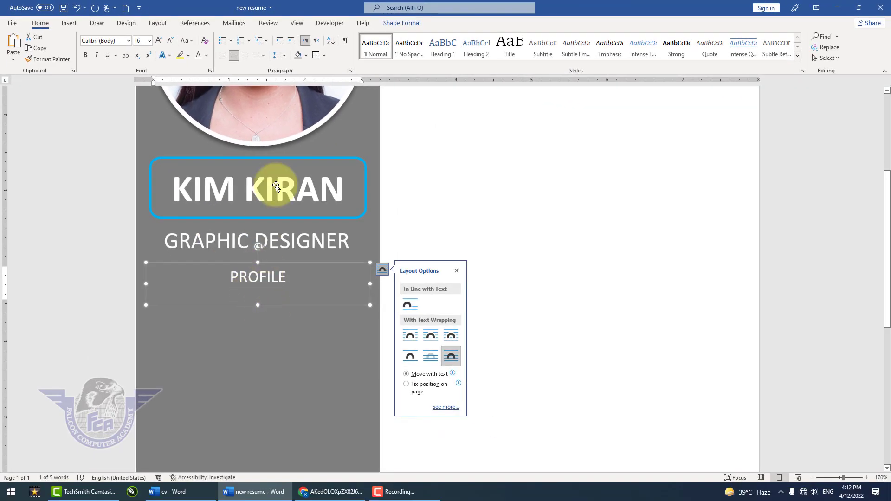
pyautogui.click(85, 55)
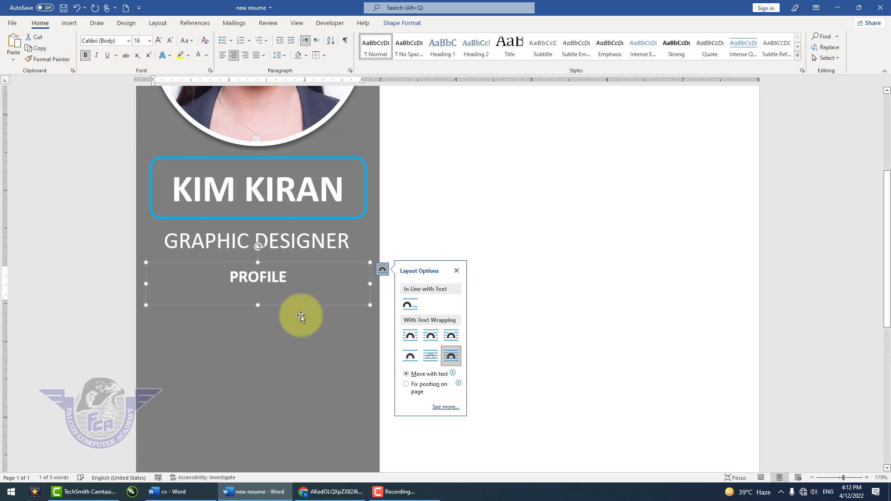
# - Duplicate the PROFILE text box just below itself and replace the copy's text with placeholder paragraphs generated by =lorem()
pyautogui.moveTo(292, 304); pyautogui.dragTo(274, 306)
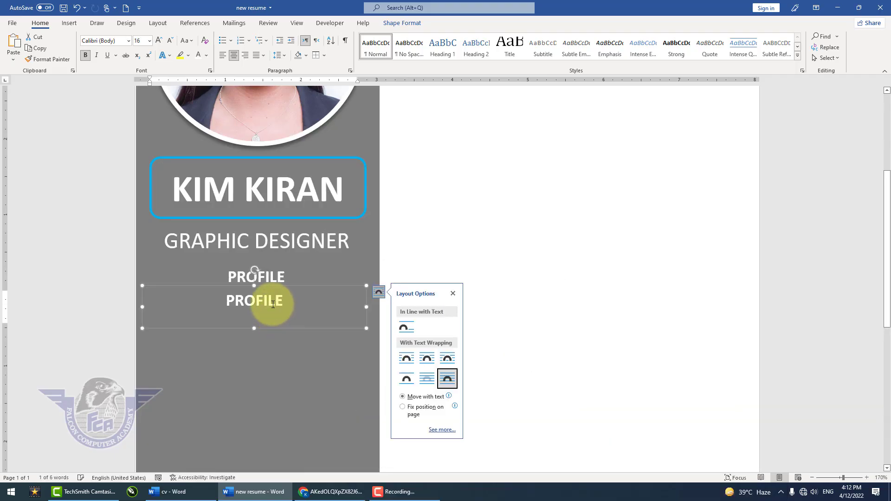
pyautogui.click(302, 321)
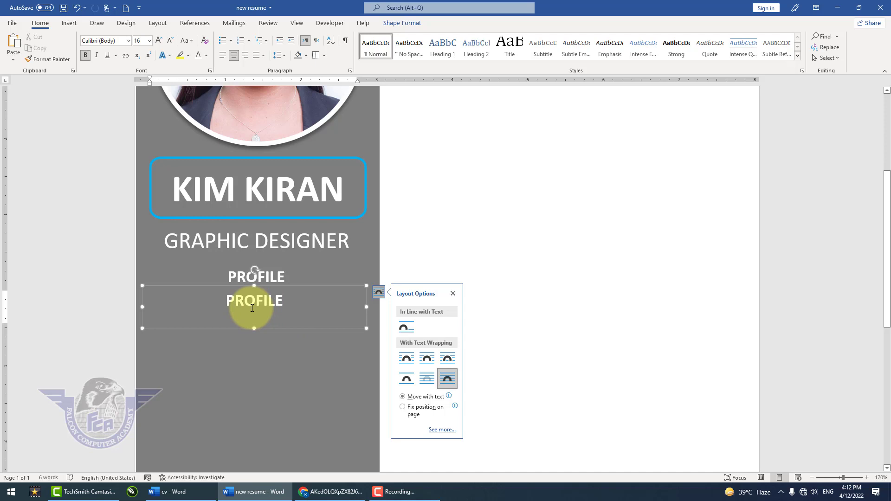
pyautogui.moveTo(292, 305); pyautogui.dragTo(217, 308)
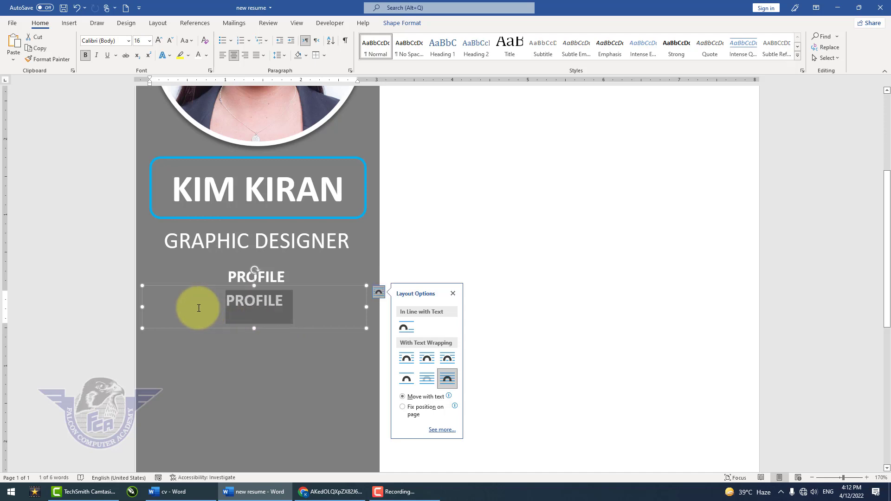
pyautogui.write('=')
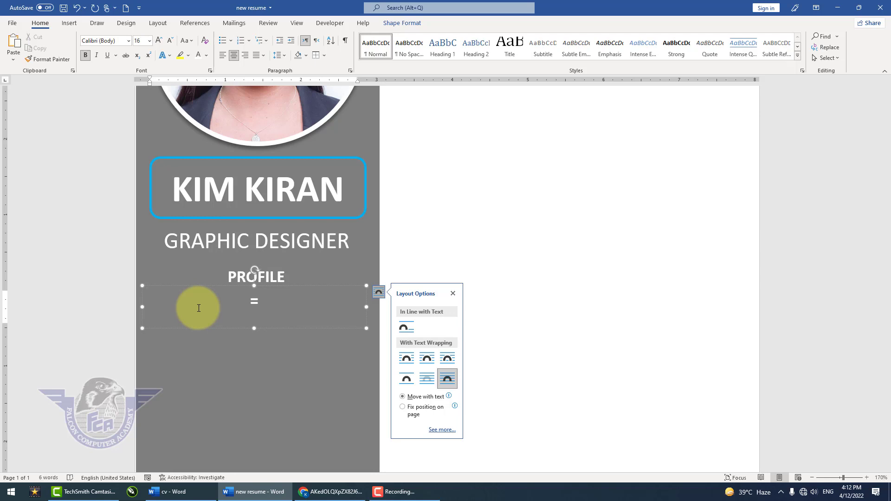
pyautogui.write('lorem()')
pyautogui.press('Return')
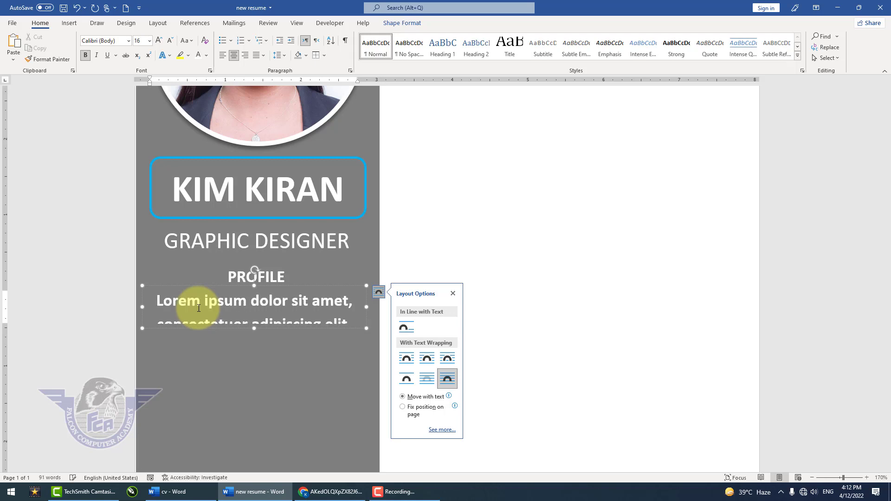
# - Enlarge the placeholder text box downward beneath PROFILE and set all of its text to size 9
pyautogui.moveTo(251, 351); pyautogui.dragTo(242, 457)
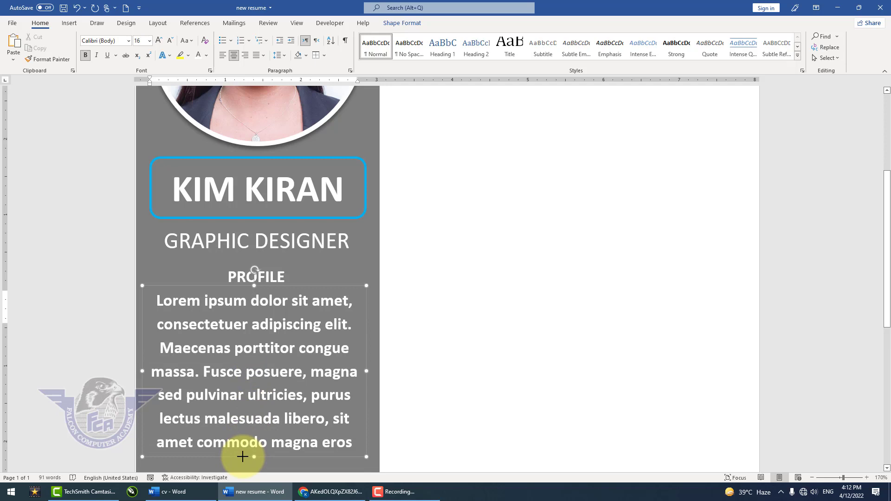
pyautogui.click(241, 372)
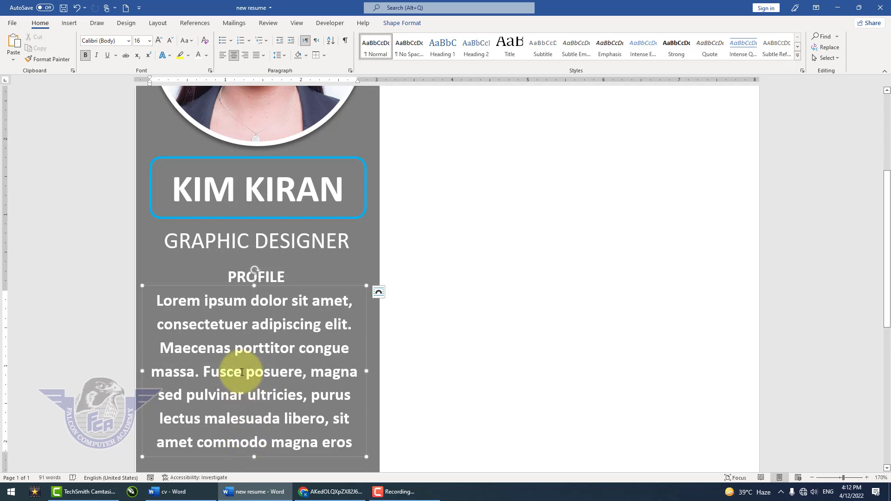
pyautogui.hotkey('ctrl', 'a')
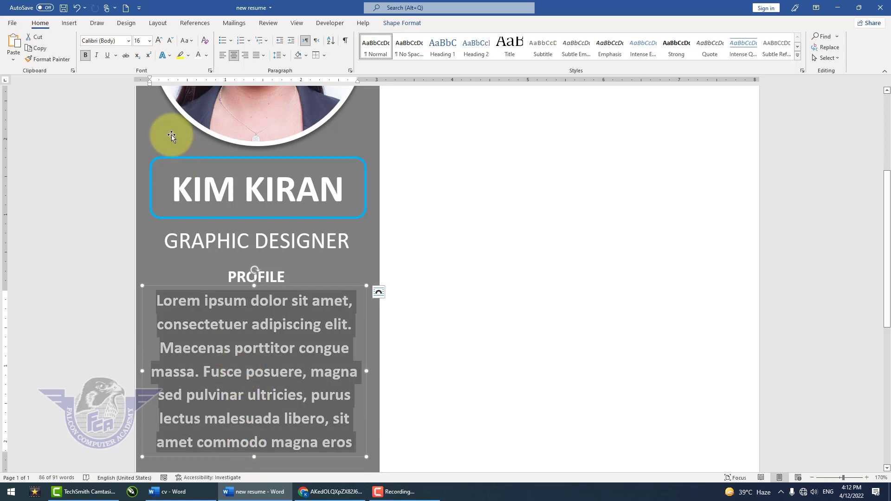
pyautogui.click(149, 41)
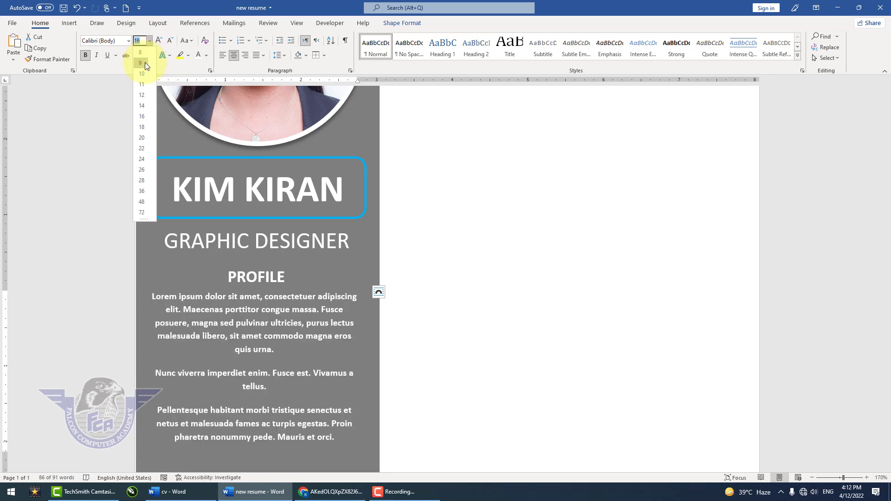
pyautogui.click(145, 62)
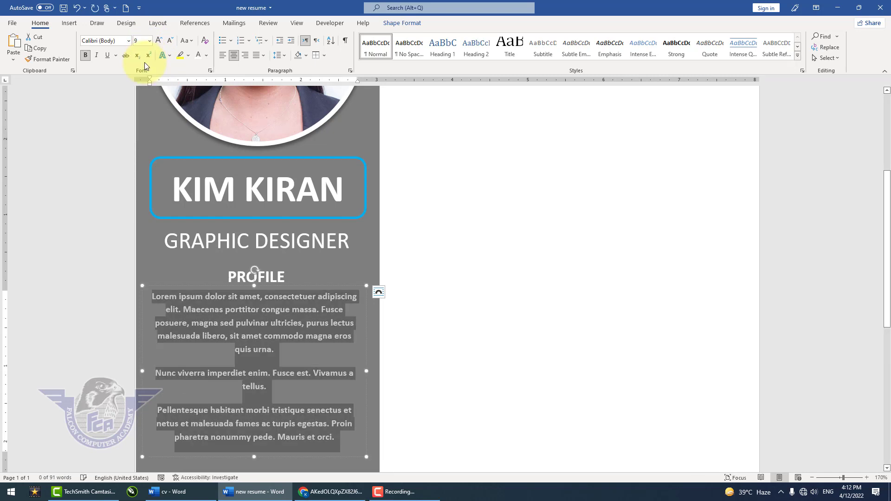
# - Delete the Pellentesque paragraph and the word tellus before it from the profile text
pyautogui.click(269, 381)
pyautogui.moveTo(332, 438); pyautogui.dragTo(157, 400)
pyautogui.press('Delete')
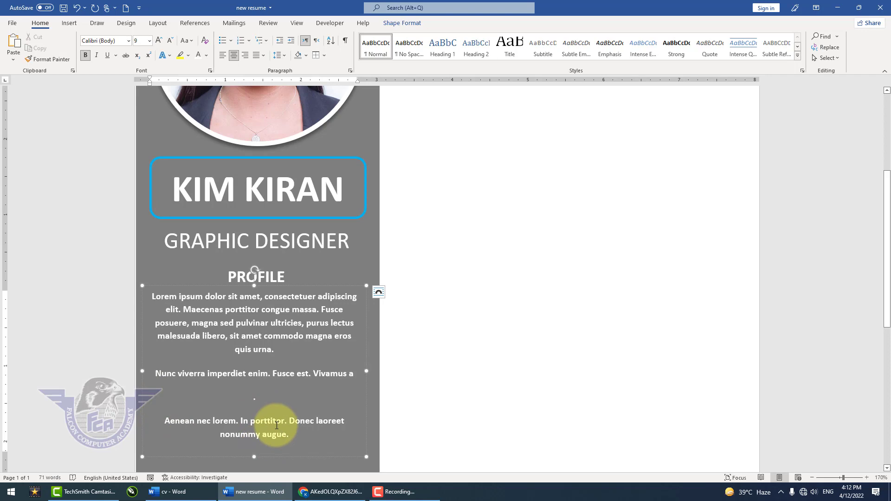
# - Set the spacing after all paragraphs in the profile text box to 0 pt
pyautogui.hotkey('ctrl', 'a')
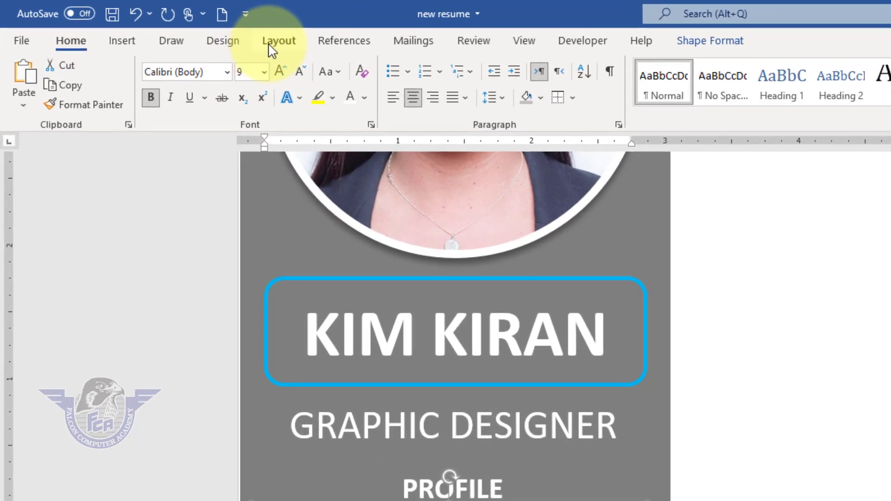
pyautogui.click(200, 31)
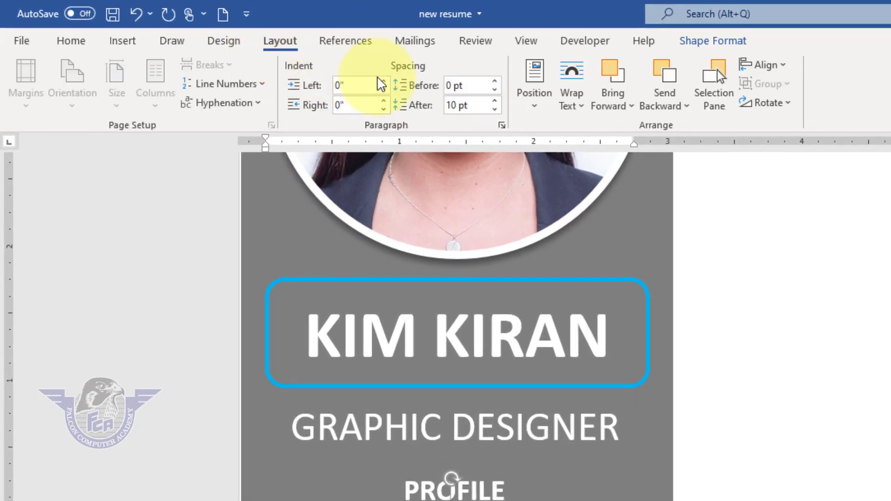
pyautogui.click(495, 109)
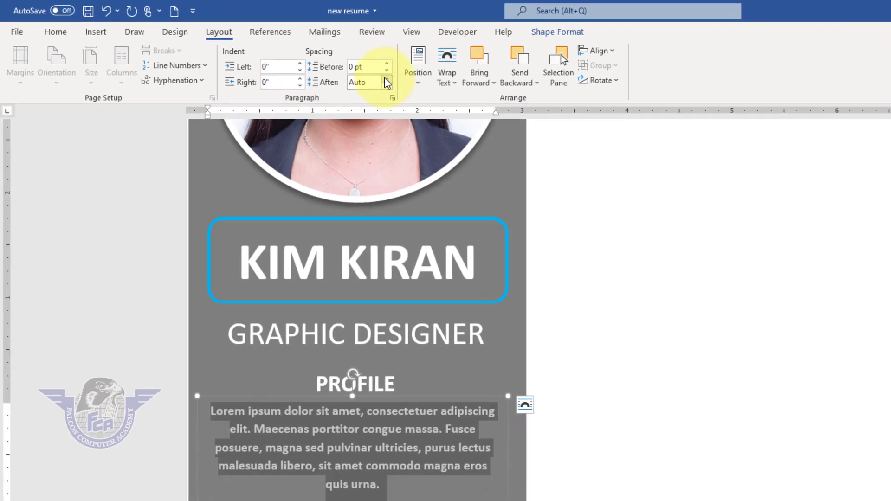
pyautogui.click(494, 101)
pyautogui.click(292, 411)
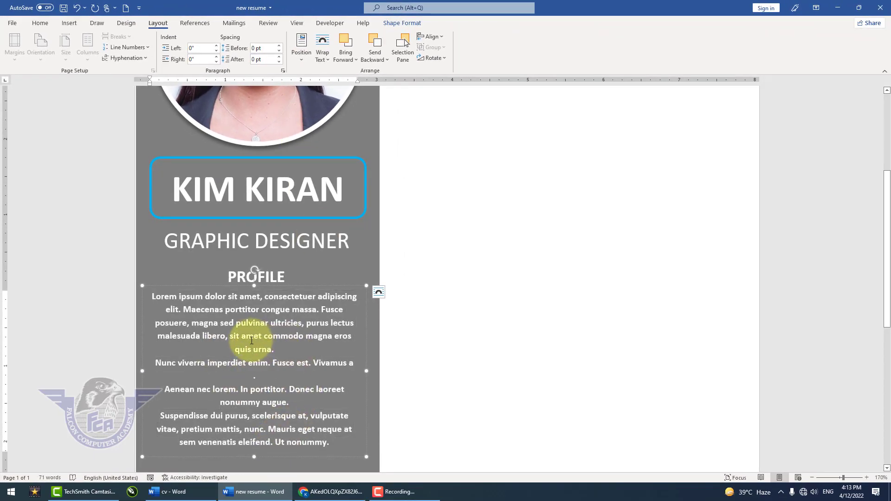
# - Duplicate the PROFILE heading box below the profile paragraphs and replace the copy's text with INFO
pyautogui.scroll(-3, 250, 341)
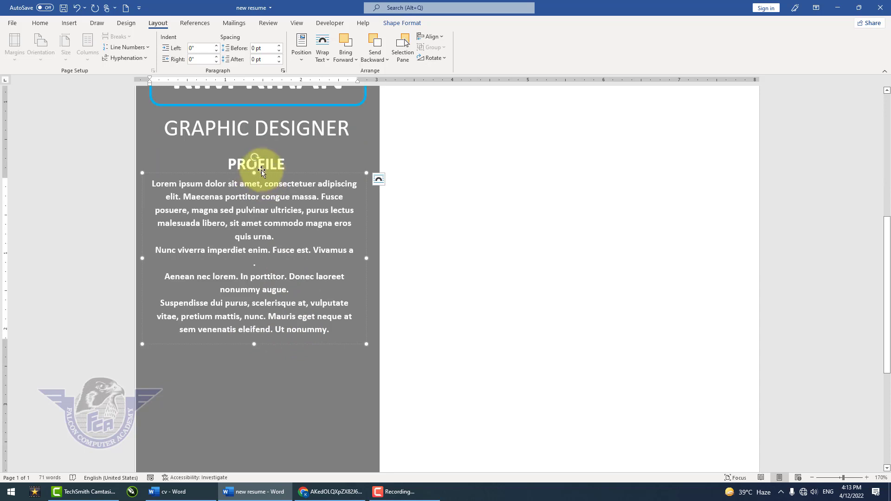
pyautogui.click(278, 164)
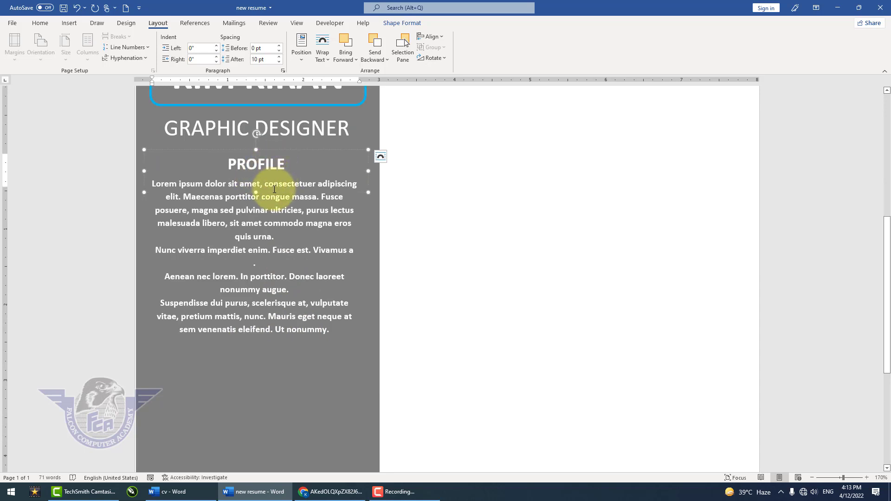
pyautogui.keyDown('ctrl'); pyautogui.moveTo(274, 192); pyautogui.dragTo(265, 372); pyautogui.keyUp('ctrl')
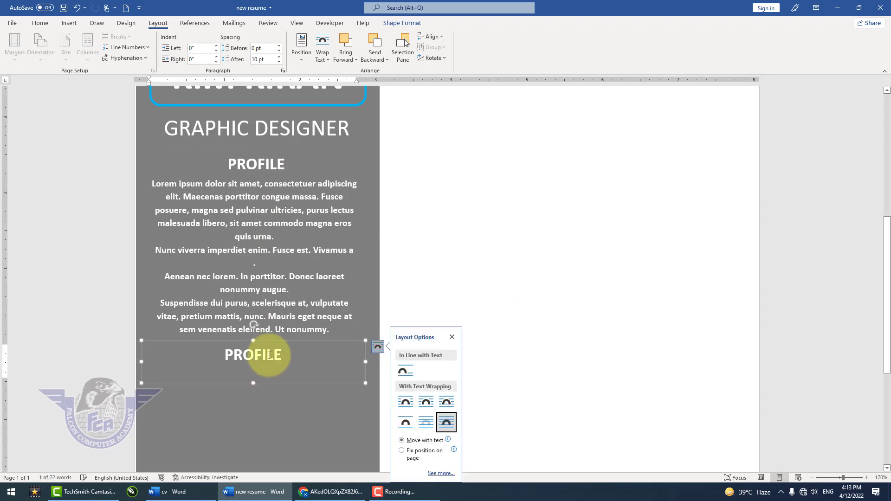
pyautogui.doubleClick(270, 358)
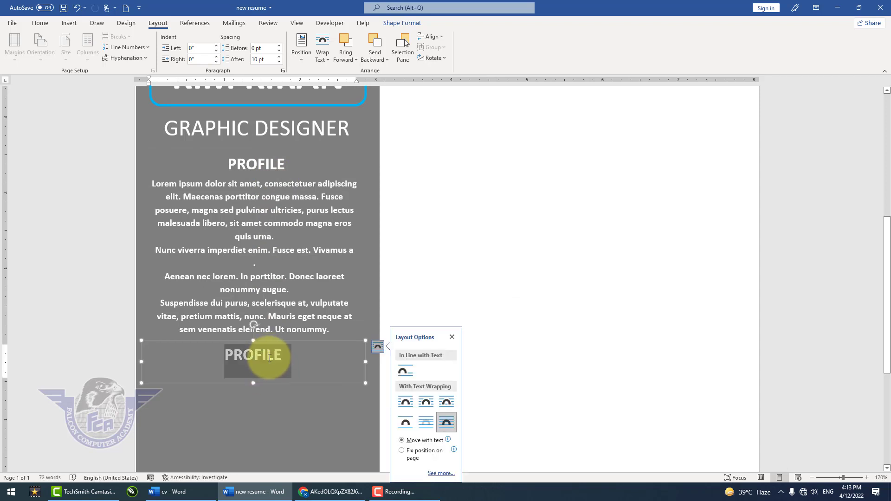
pyautogui.write('in')
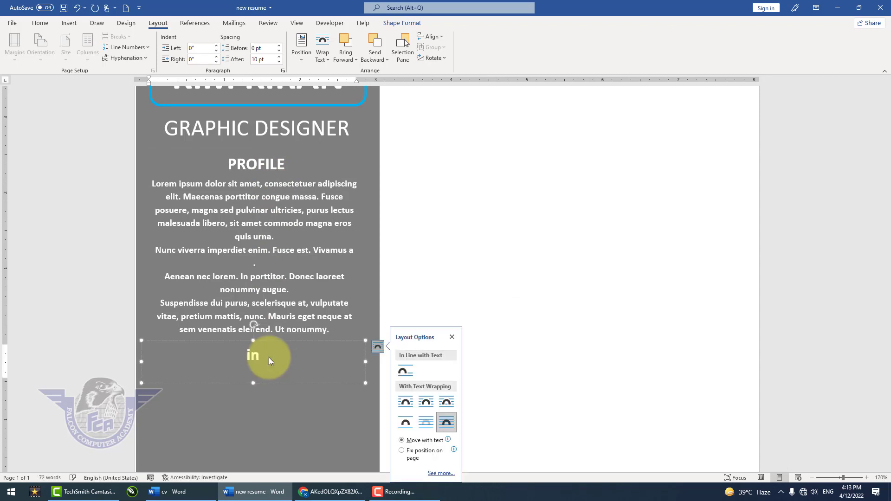
pyautogui.write('INFO')
# - Remove the stray full-stop line from the profile text and duplicate that text box directly beneath the INFO heading
pyautogui.click(257, 257)
pyautogui.press('BackSpace')
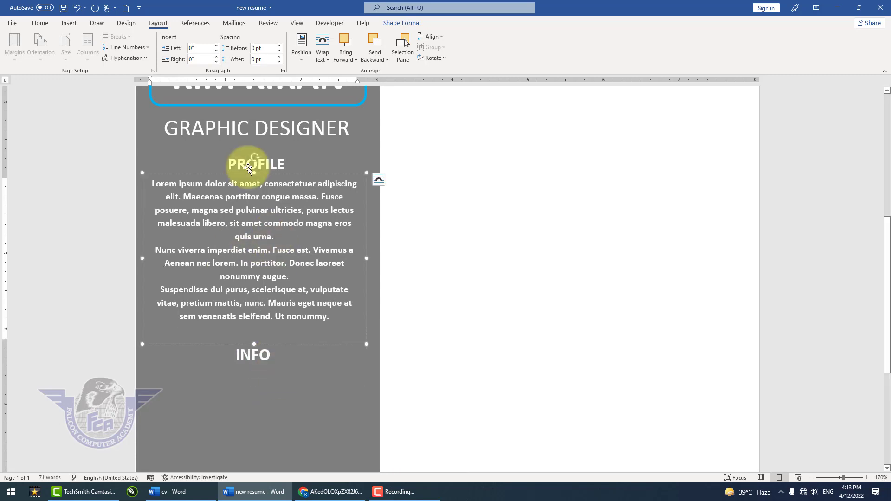
pyautogui.moveTo(227, 175); pyautogui.dragTo(237, 360)
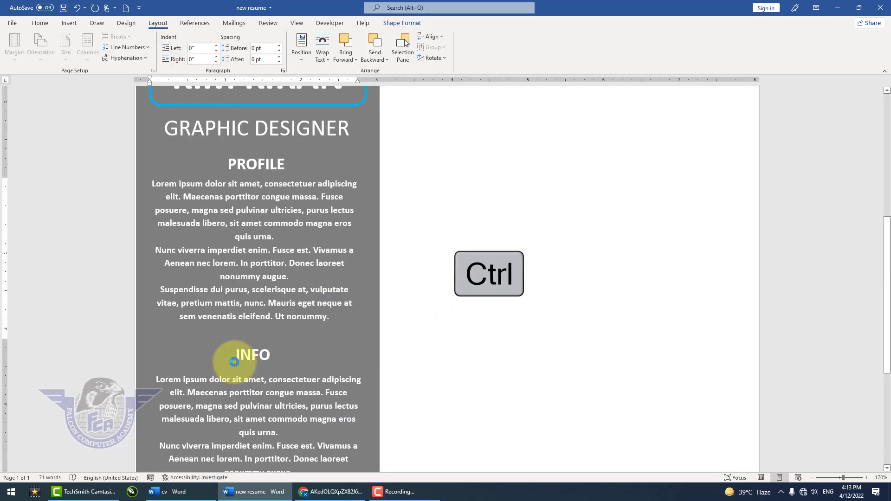
pyautogui.scroll(-5, 241, 363)
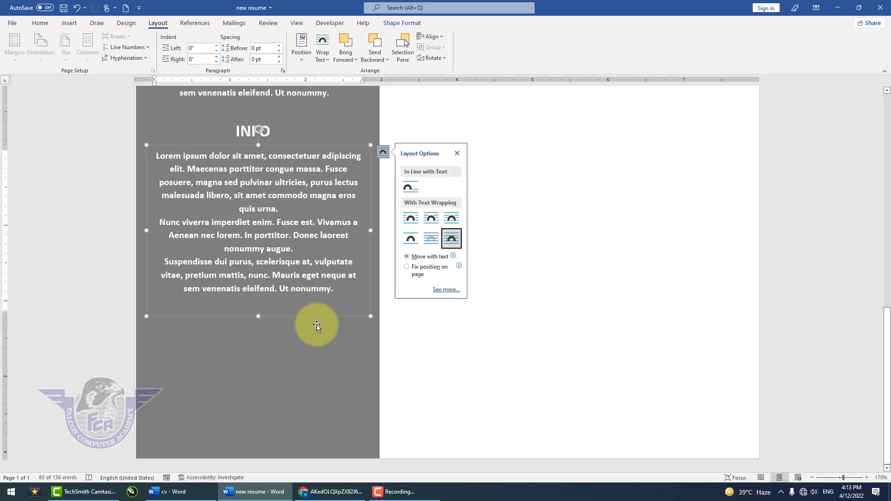
# - Replace all the text in the copied box with a PHONE label and the phone number on the line below
pyautogui.hotkey('ctrl', 'a')
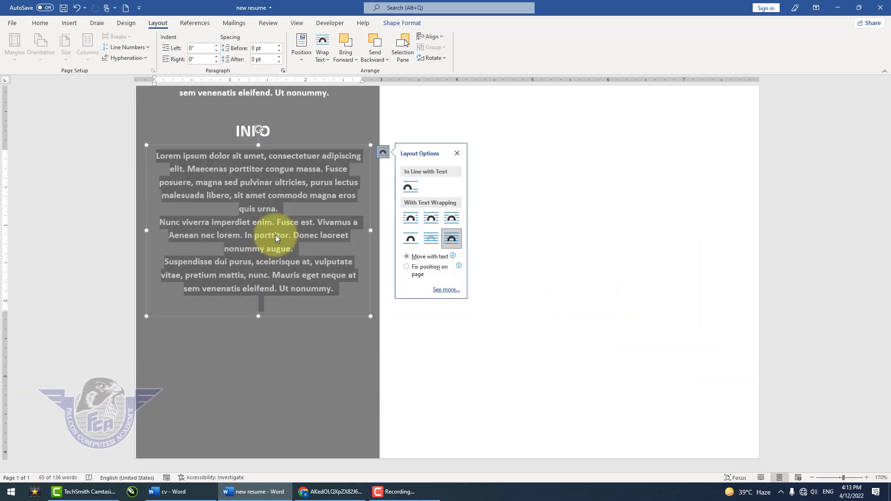
pyautogui.press('BackSpace')
pyautogui.press('BackSpace')
pyautogui.press('BackSpace')
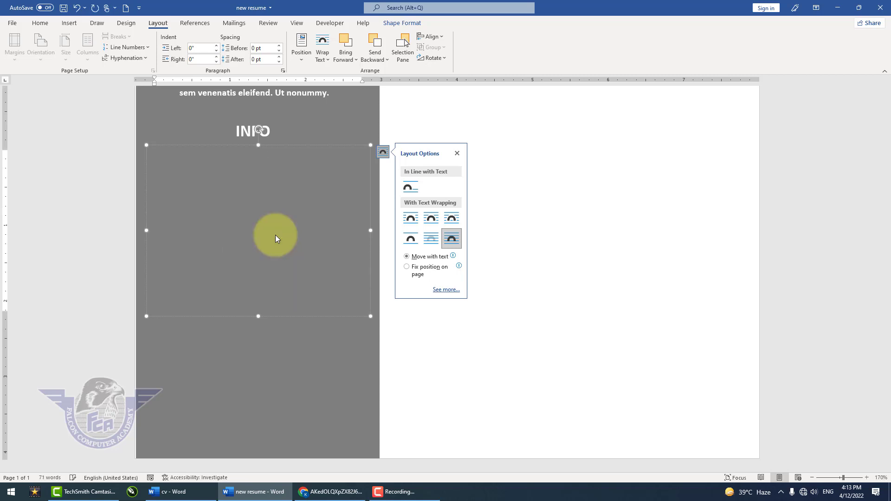
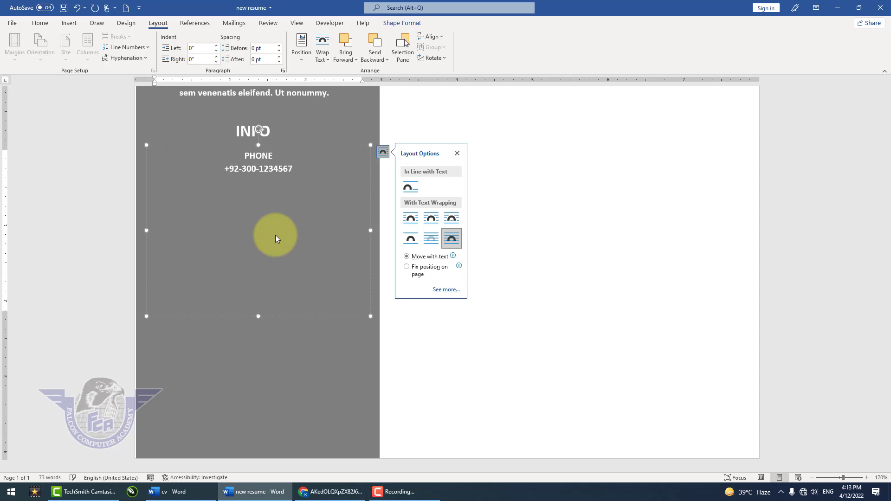
# - Add an EMAIL: label under the phone number with the e-mail address below it, undoing the automatic hyperlink
pyautogui.press('Return')
pyautogui.write('EMAIL:')
pyautogui.press('Return')
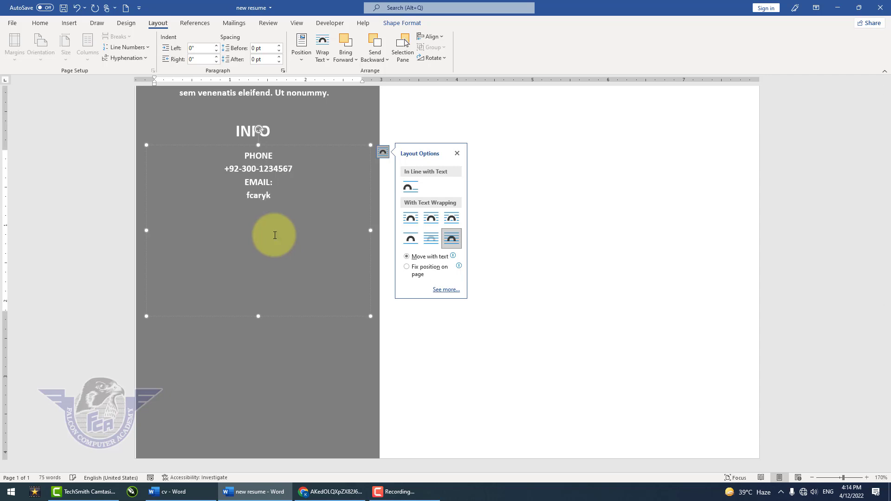
pyautogui.press('space')
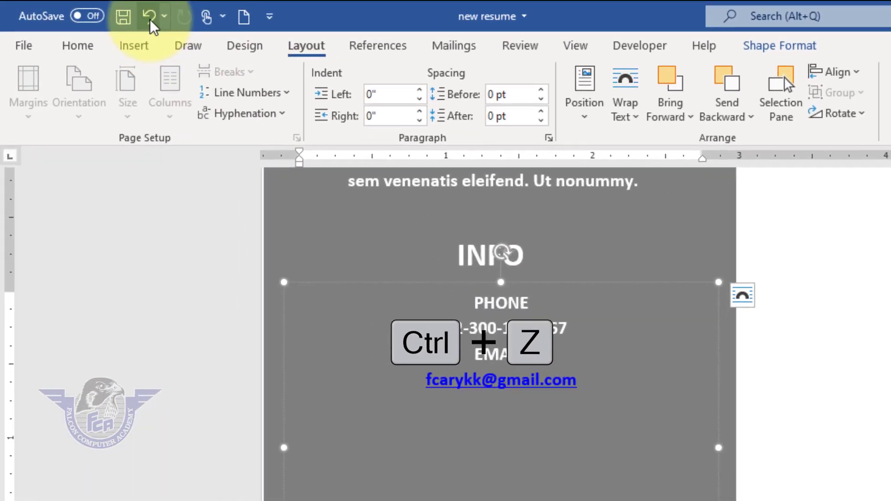
pyautogui.click(149, 18)
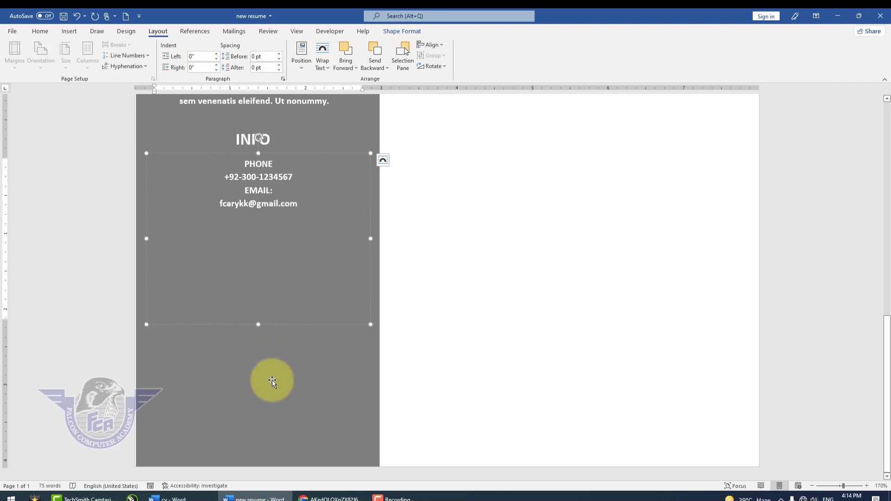
# - Change the sidebar rectangle's fill to a lighter grey, the third theme shade below white
pyautogui.click(239, 381)
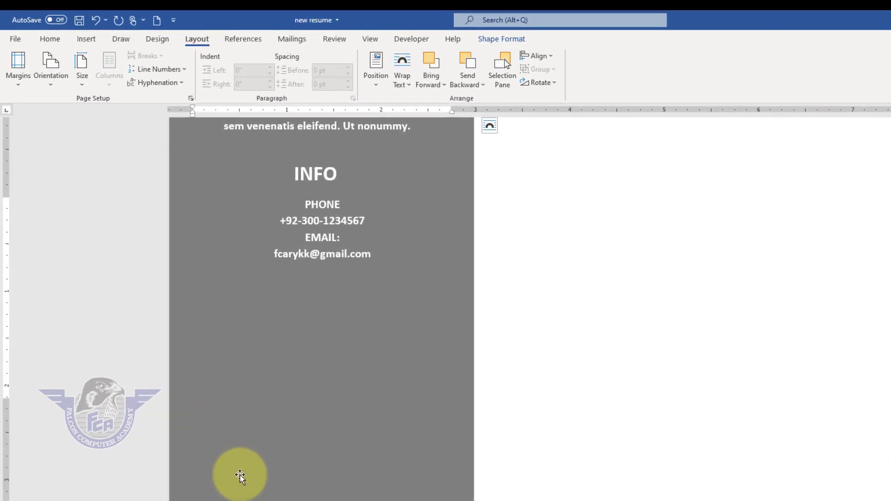
pyautogui.click(56, 41)
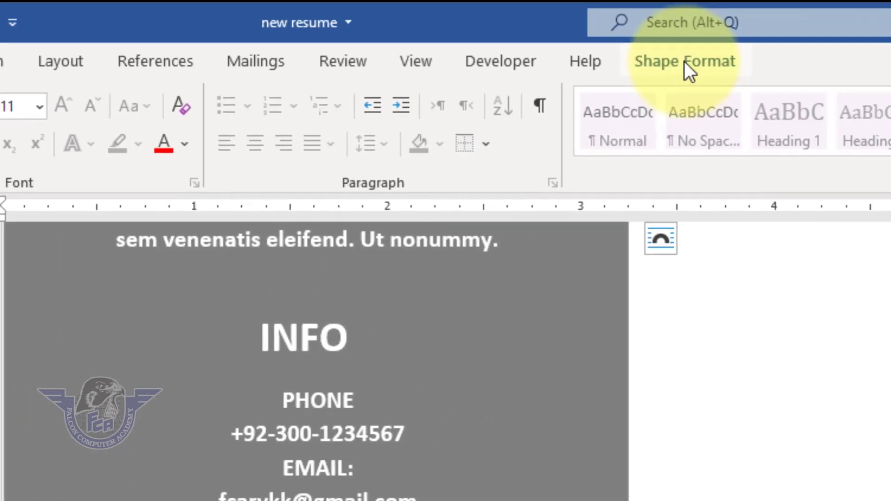
pyautogui.click(686, 63)
pyautogui.click(560, 99)
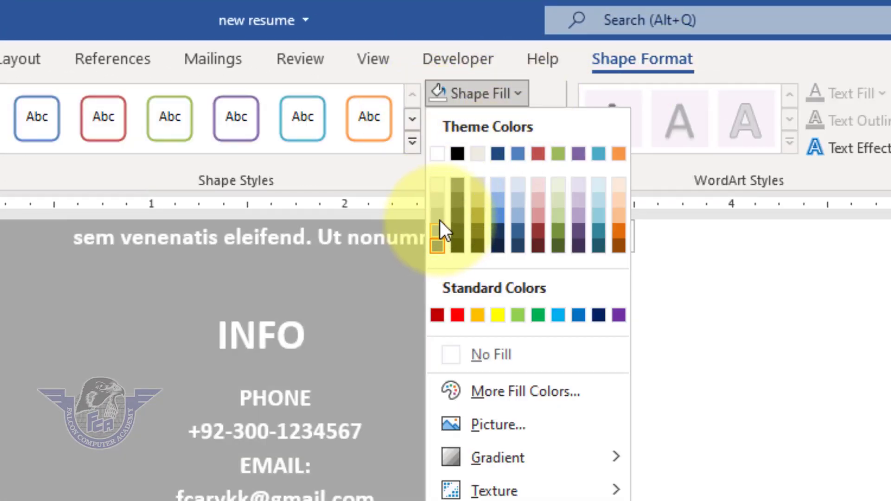
pyautogui.click(438, 216)
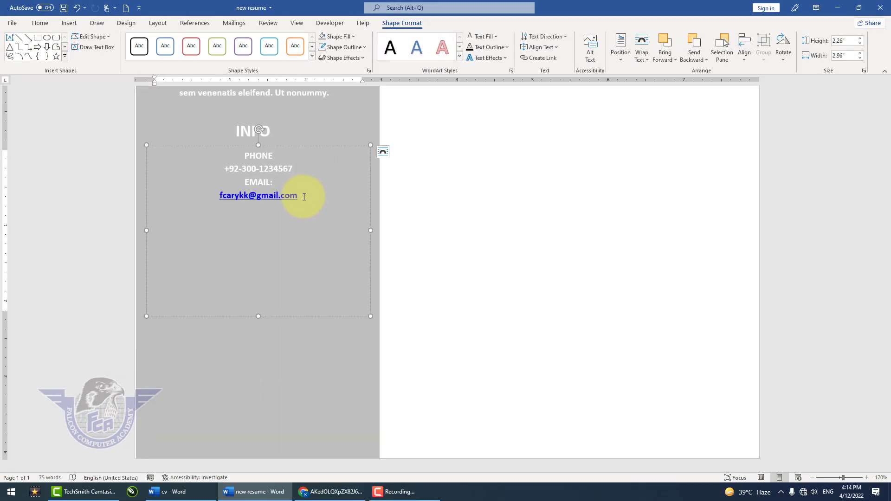
# - Undo the hyperlink formatting on the e-mail address and add a Web Site: label on the line below
pyautogui.hotkey('ctrl', 'z')
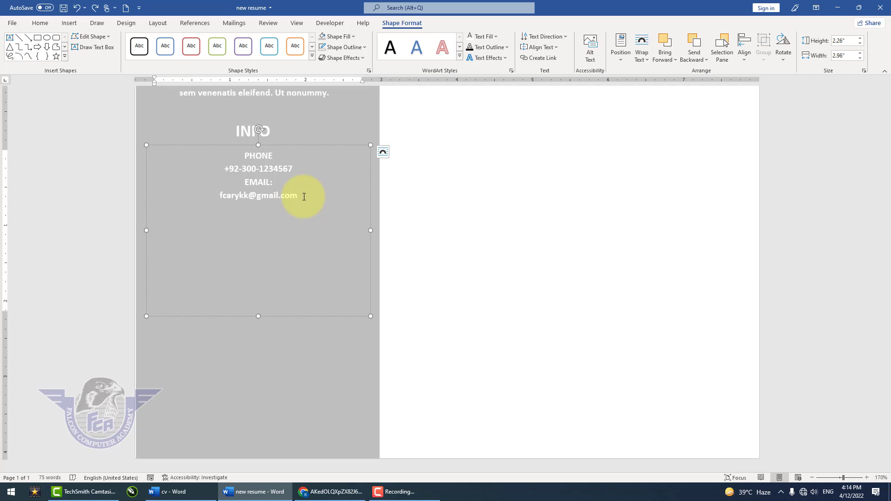
pyautogui.write('Web Site:')
pyautogui.press('Return')
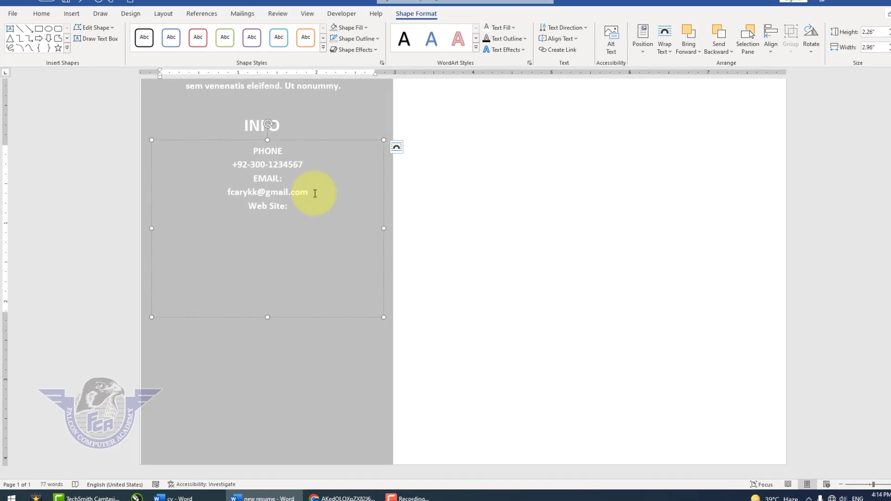
pyautogui.write('f')
pyautogui.write('alco')
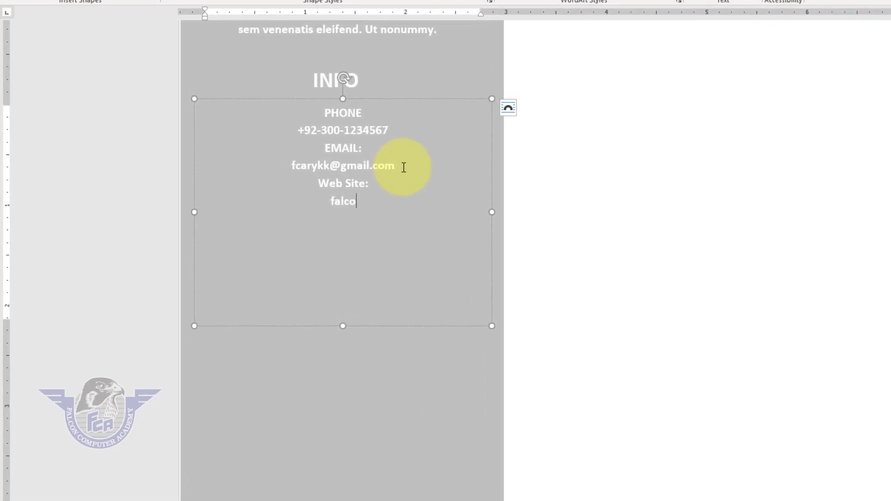
pyautogui.press('BackSpace')
pyautogui.press('BackSpace')
pyautogui.press('BackSpace')
pyautogui.write('alconryk.com')
pyautogui.press('Return')
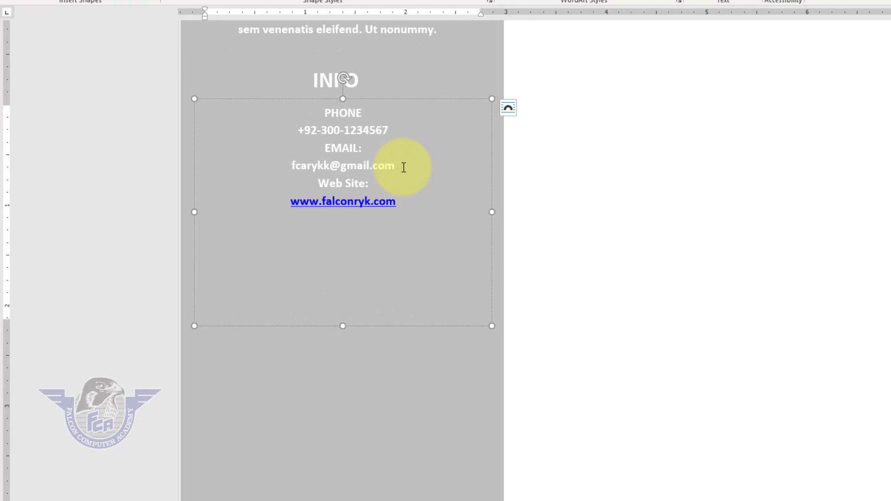
pyautogui.hotkey('ctrl', 'z')
pyautogui.press('Return')
pyautogui.hotkey('ctrl', 'z')
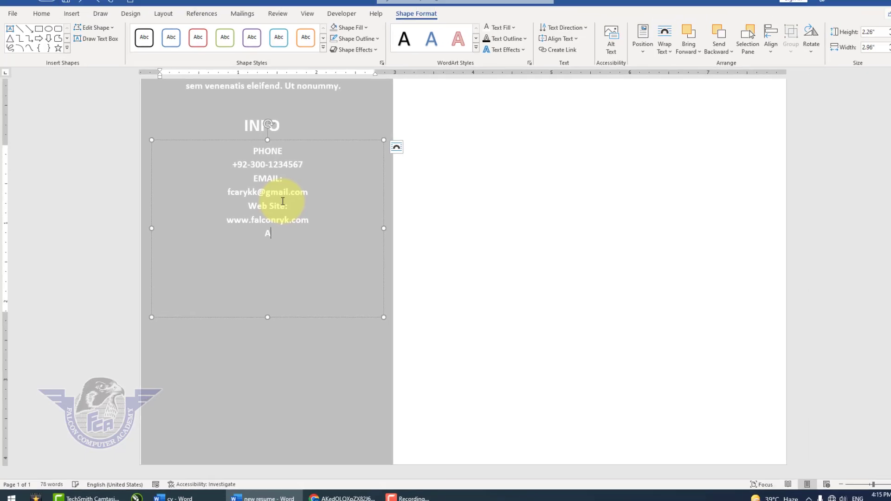
# - Add an Address: label under the website, with the street address on the line below
pyautogui.write('Address:')
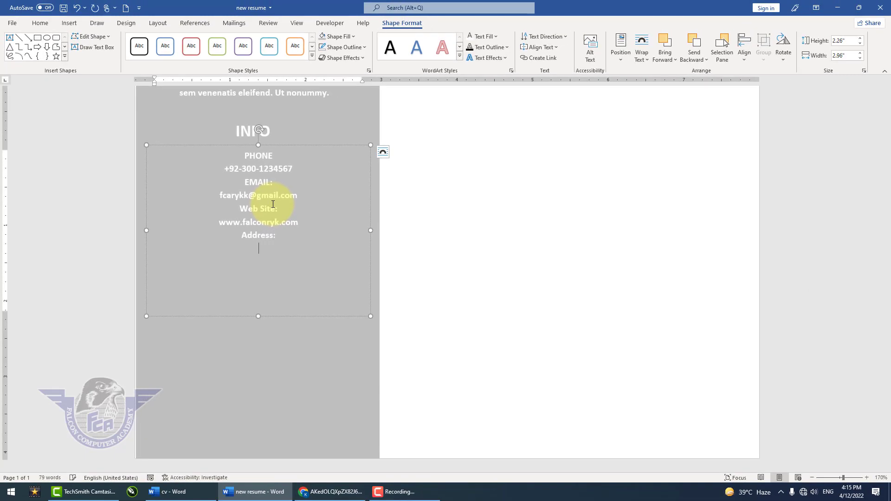
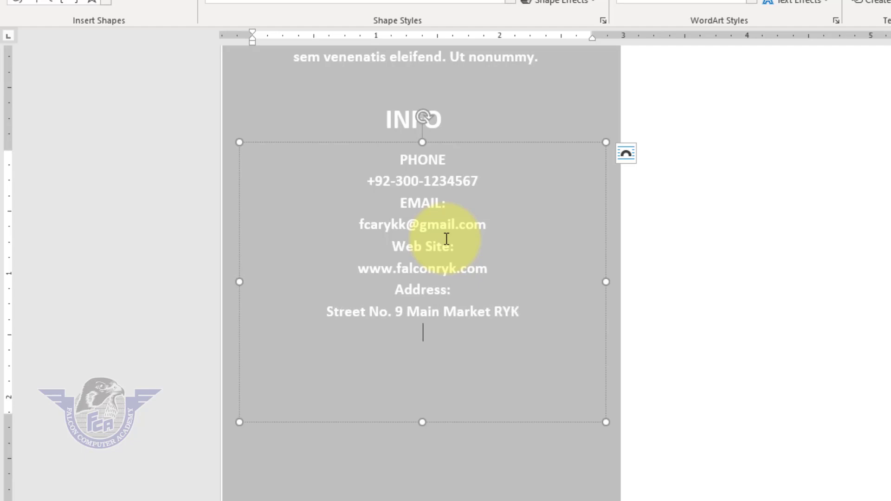
# - Set the font size of the PHONE label to 14
pyautogui.press('Up')
pyautogui.press('Up')
pyautogui.press('Up')
pyautogui.press('Up')
pyautogui.press('Up')
pyautogui.press('Up')
pyautogui.press('Up')
pyautogui.press('Up')
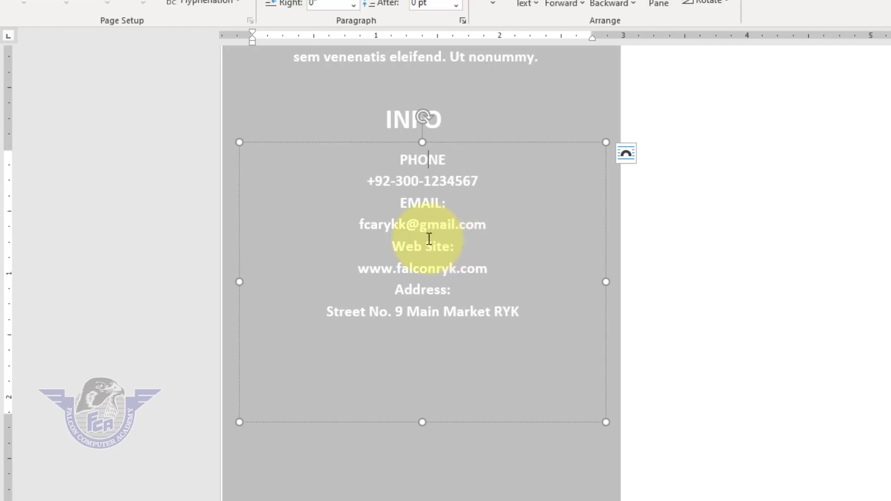
pyautogui.click(452, 160)
pyautogui.doubleClick(405, 159)
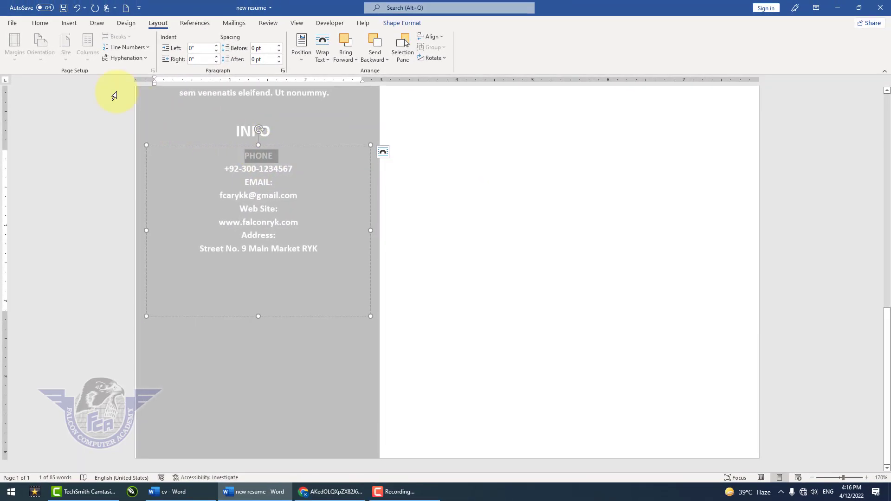
pyautogui.click(39, 18)
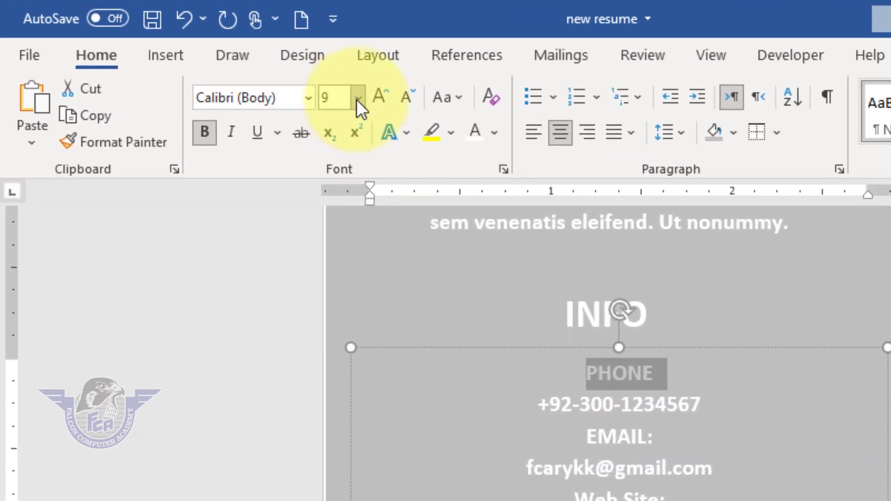
pyautogui.click(228, 62)
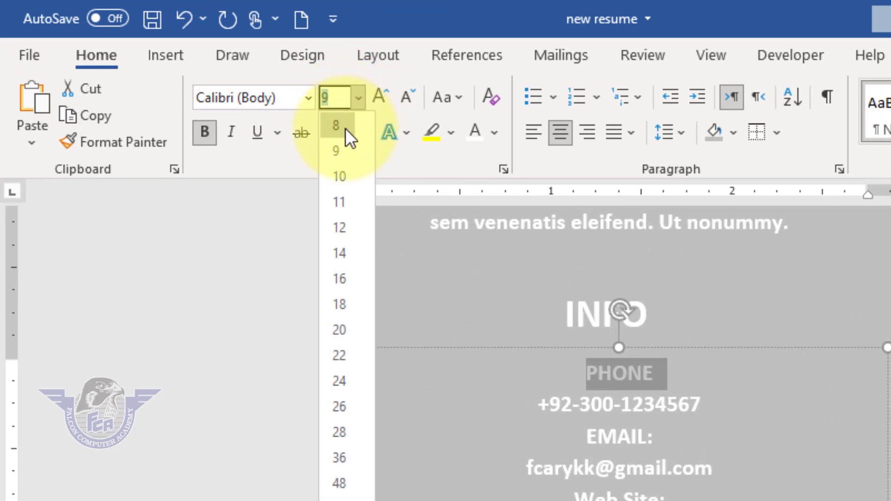
pyautogui.click(347, 245)
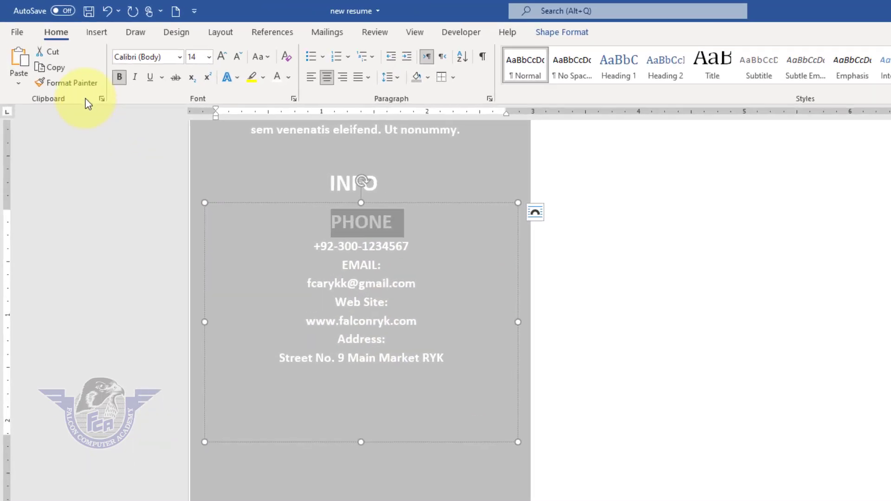
# - Copy the PHONE label's formatting to the EMAIL:, Web Site: and Address: labels with Format Painter
pyautogui.click(78, 84)
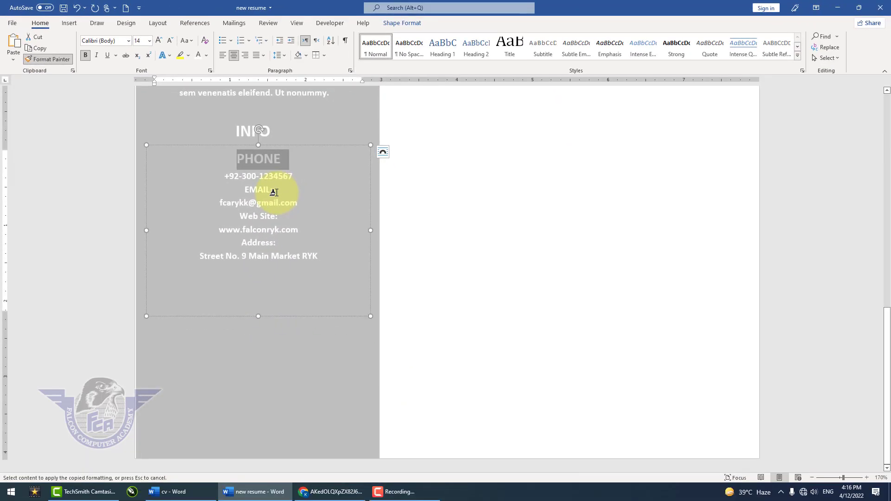
pyautogui.moveTo(274, 192); pyautogui.dragTo(235, 193)
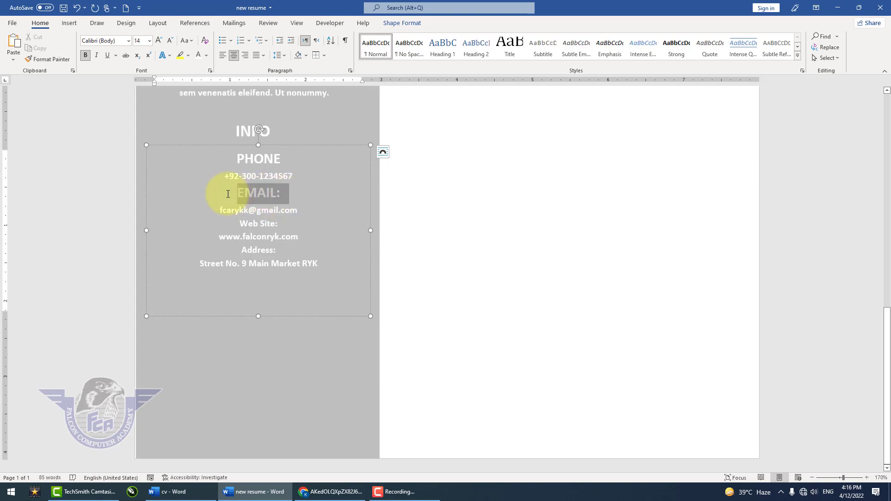
pyautogui.click(59, 61)
pyautogui.moveTo(285, 224); pyautogui.dragTo(233, 225)
pyautogui.click(56, 59)
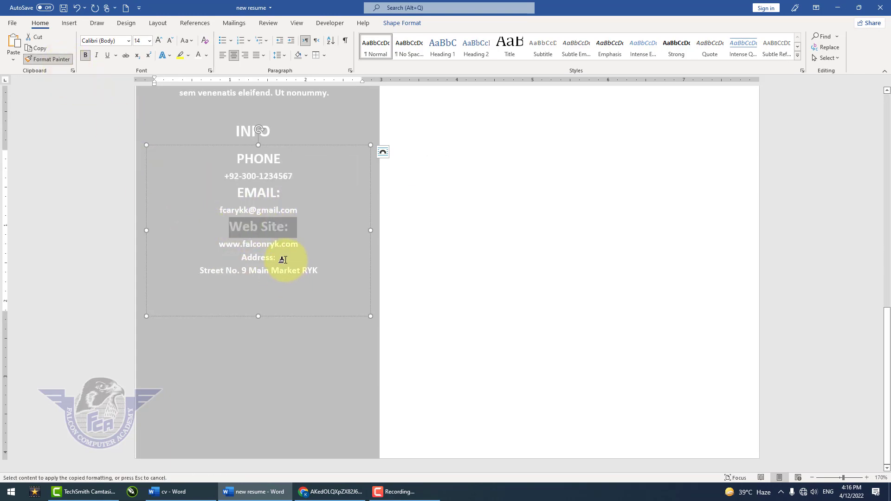
pyautogui.moveTo(264, 259); pyautogui.dragTo(239, 259)
pyautogui.click(317, 344)
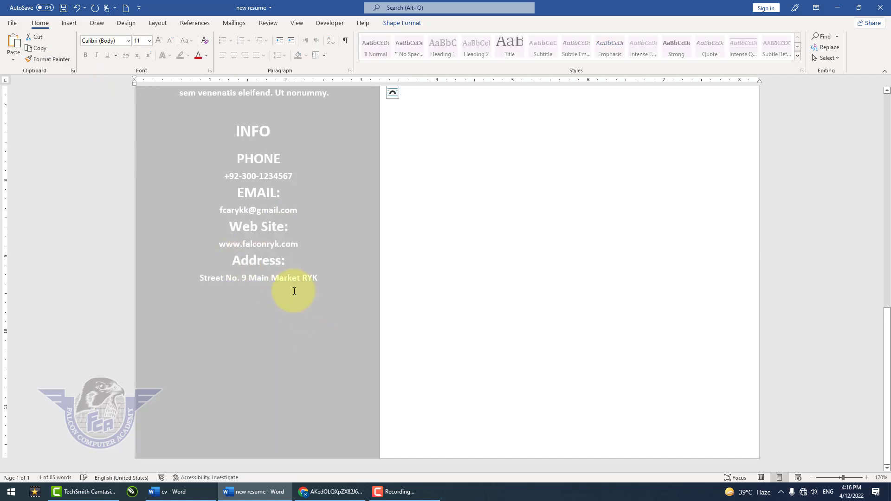
# - Align the INFO heading box and the contact details text box on a common horizontal center
pyautogui.scroll(2, 267, 219)
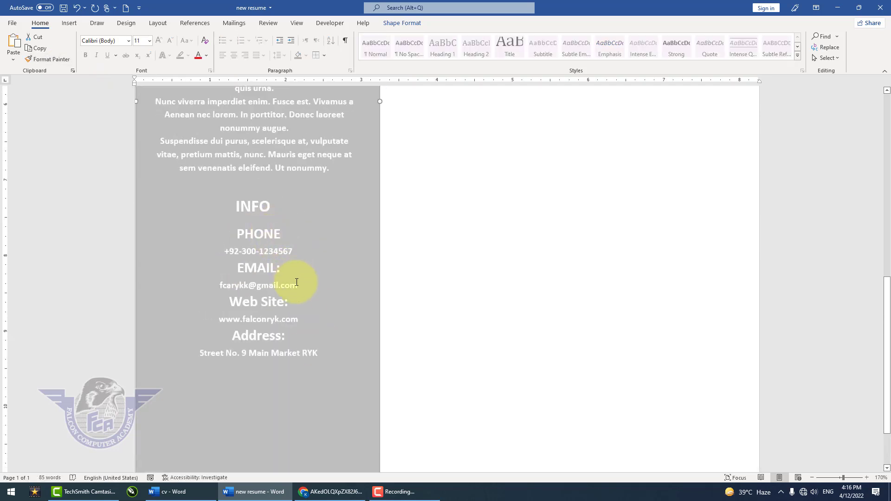
pyautogui.click(272, 260)
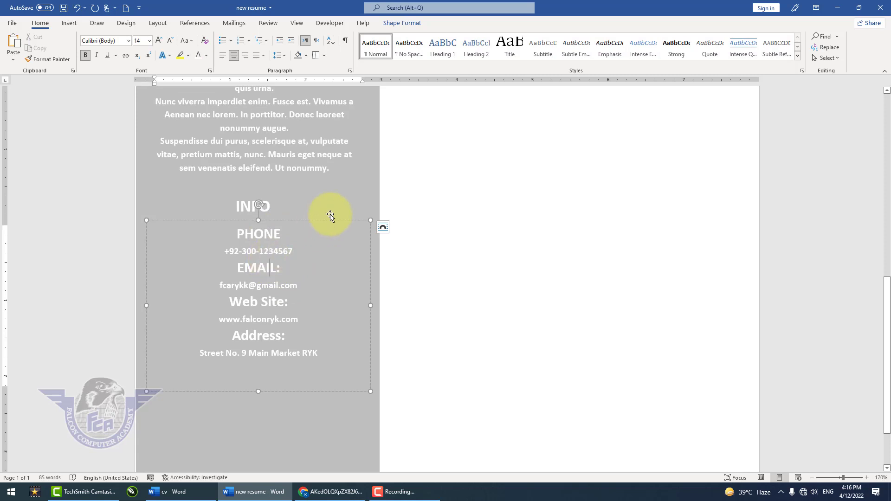
pyautogui.press('shift')
pyautogui.keyDown('shift'); pyautogui.click(352, 197); pyautogui.keyUp('shift')
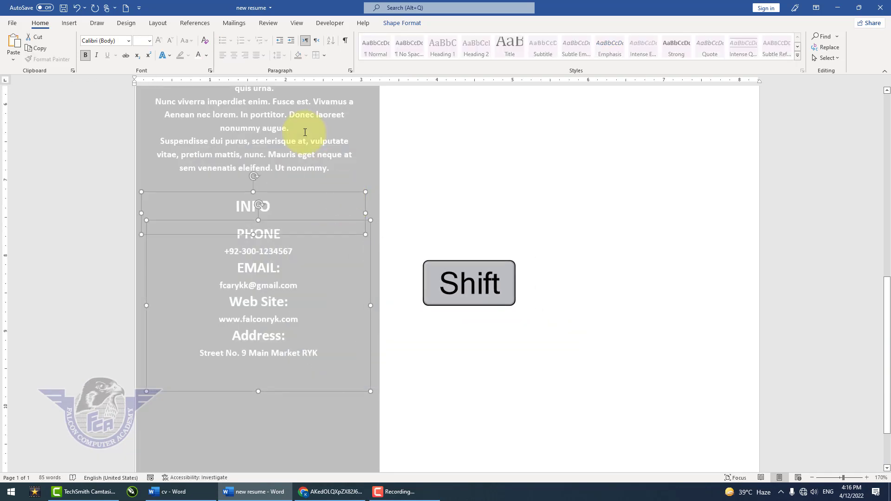
pyautogui.click(402, 23)
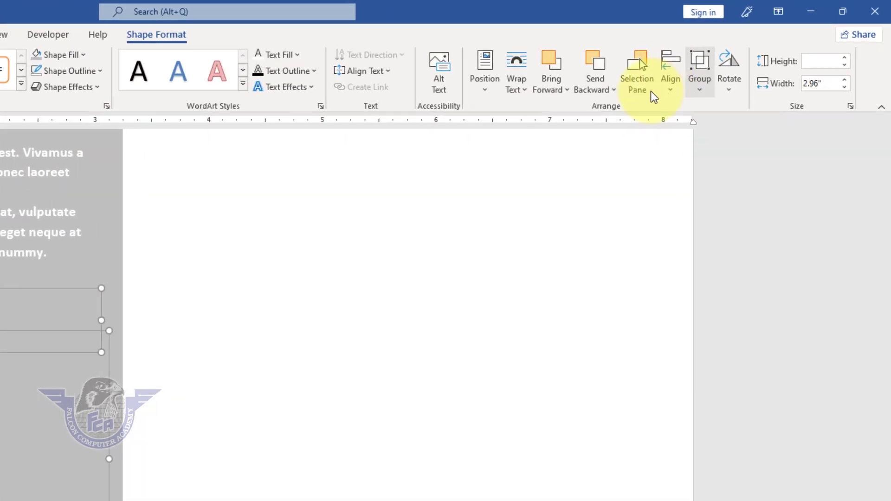
pyautogui.click(740, 53)
pyautogui.click(760, 91)
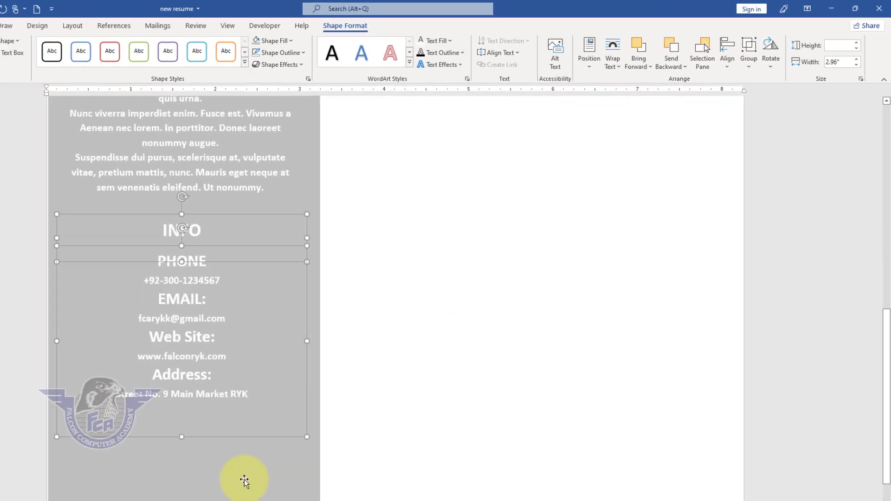
# - Shorten the contact details text box to a height of about 1.93", ending just below the address
pyautogui.click(243, 482)
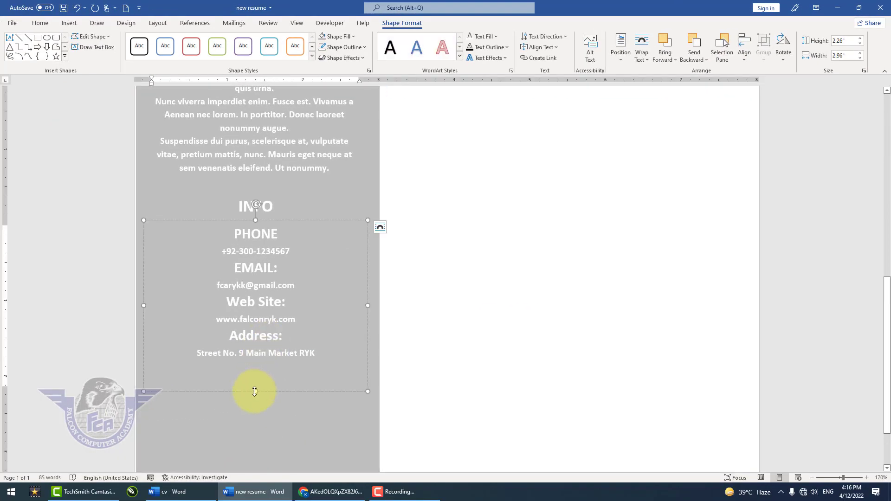
pyautogui.moveTo(255, 391); pyautogui.dragTo(256, 366)
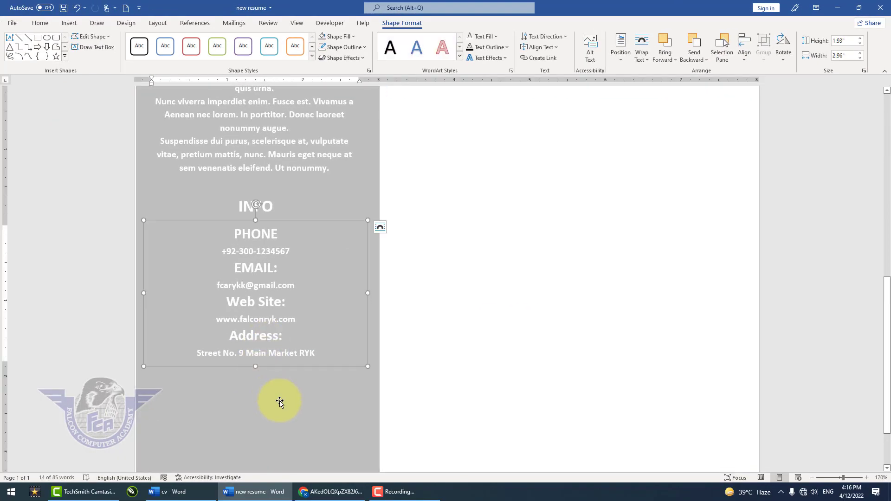
pyautogui.scroll(-1, 280, 402)
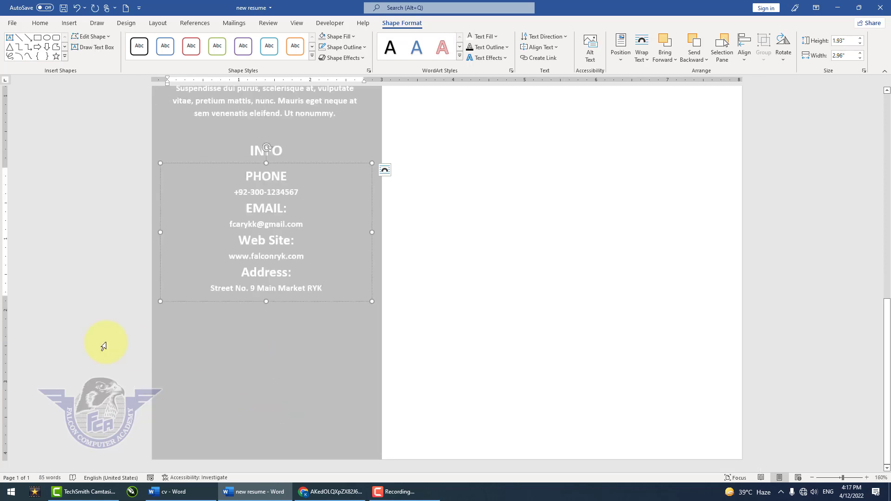
# - Duplicate the INFO heading box below the address line and change the copy's text to HOBBIES
pyautogui.click(281, 151)
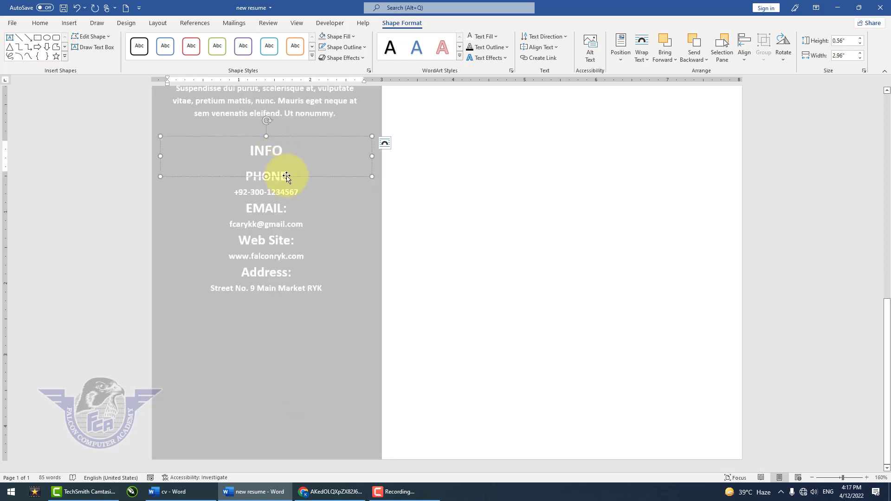
pyautogui.moveTo(287, 177); pyautogui.dragTo(296, 343)
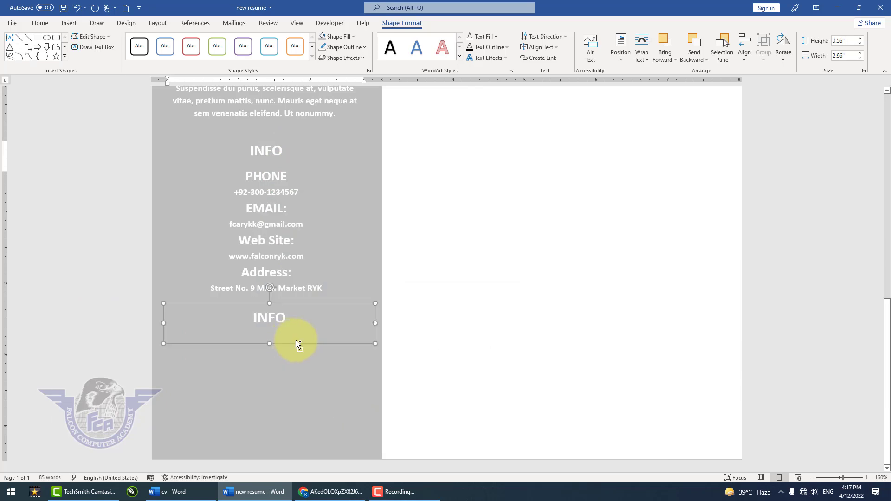
pyautogui.click(271, 323)
pyautogui.doubleClick(272, 324)
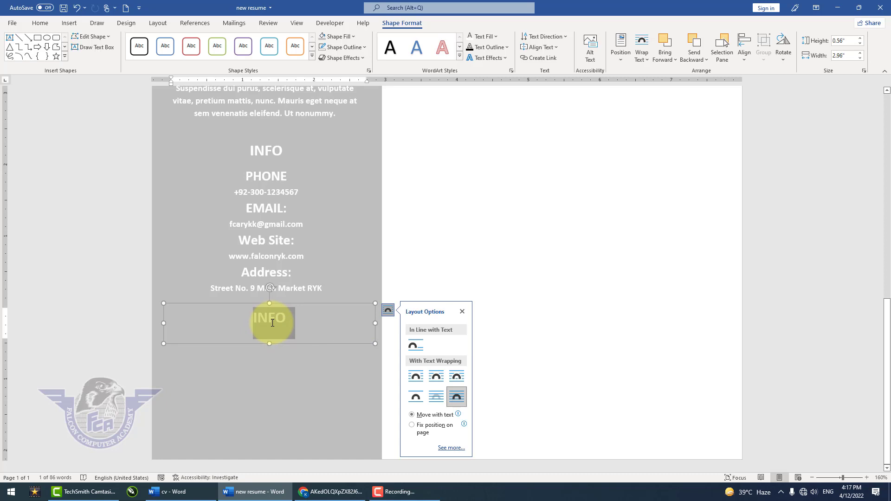
pyautogui.write('HOOBIES')
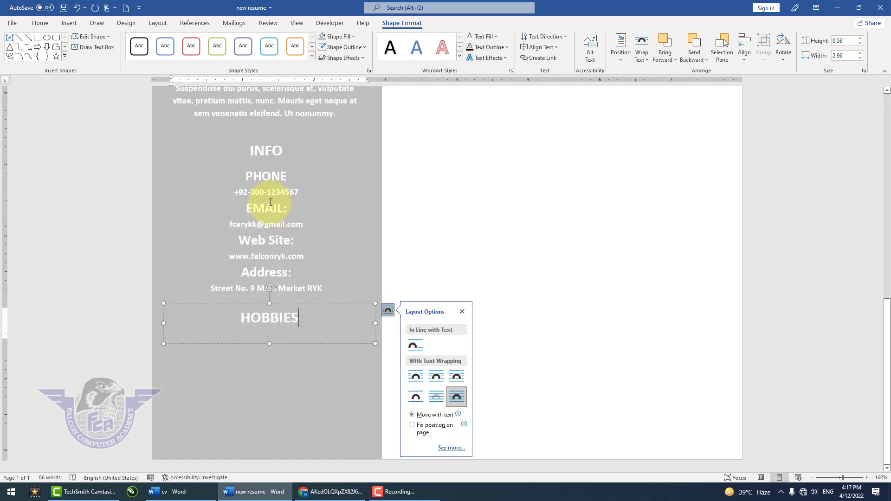
# - Place an emptied copy of the profile text box directly below the HOBBIES heading
pyautogui.click(285, 113)
pyautogui.scroll(3, 274, 153)
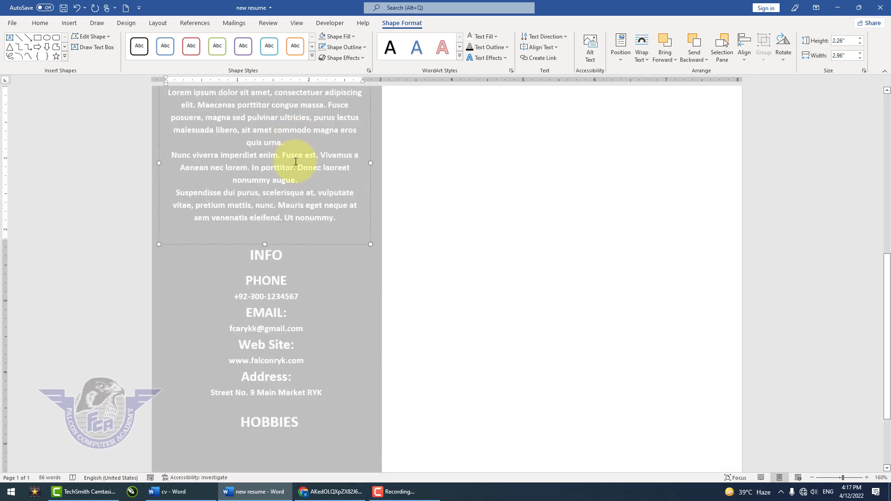
pyautogui.scroll(2, 297, 232)
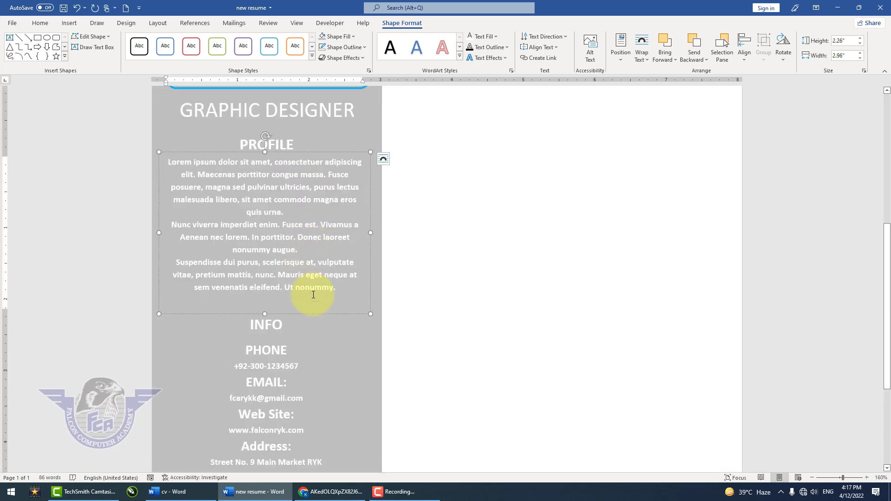
pyautogui.scroll(-3, 315, 297)
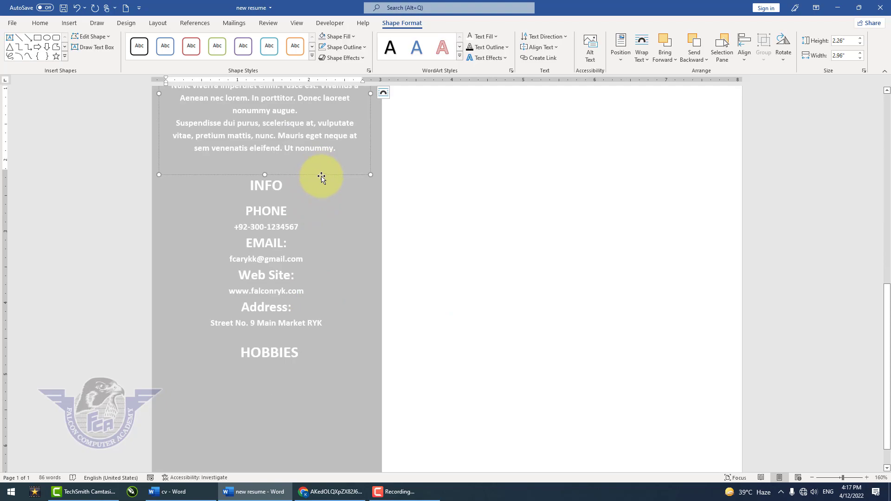
pyautogui.moveTo(318, 179); pyautogui.dragTo(293, 416)
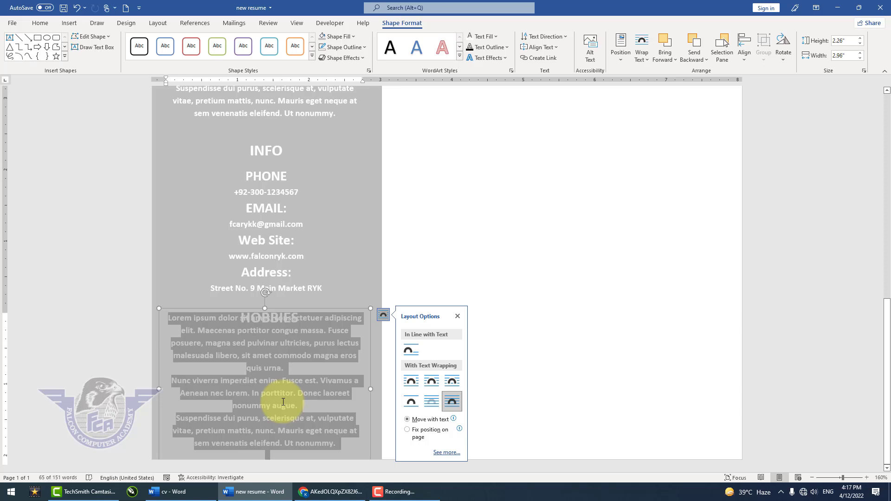
pyautogui.press('Delete')
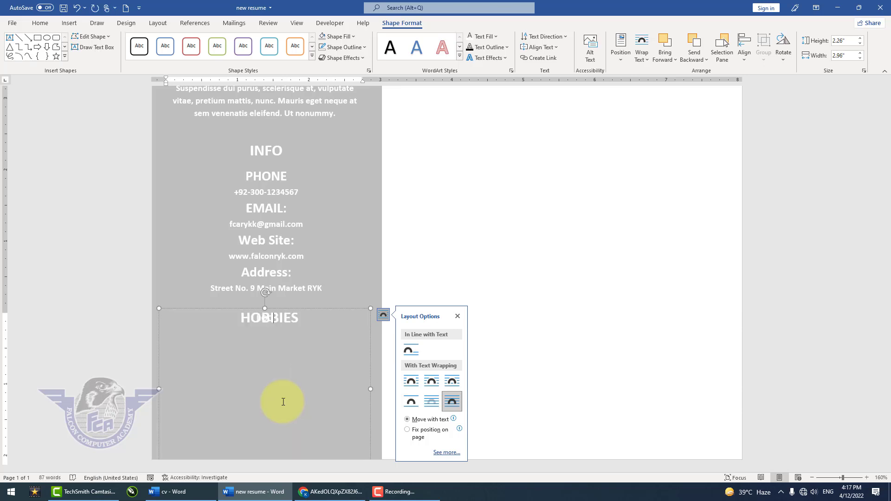
pyautogui.moveTo(355, 308); pyautogui.dragTo(352, 333)
# - Replace the stray text in the box with left-aligned lines Book Reading, Playing Cricket, Watching Movies and Traveling
pyautogui.doubleClick(263, 342)
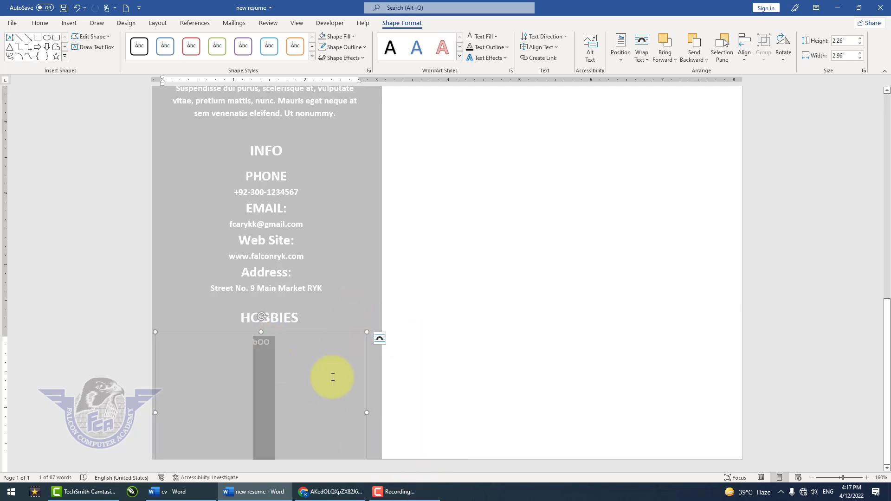
pyautogui.write('bOO')
pyautogui.press('BackSpace')
pyautogui.press('BackSpace')
pyautogui.press('BackSpace')
pyautogui.press('BackSpace')
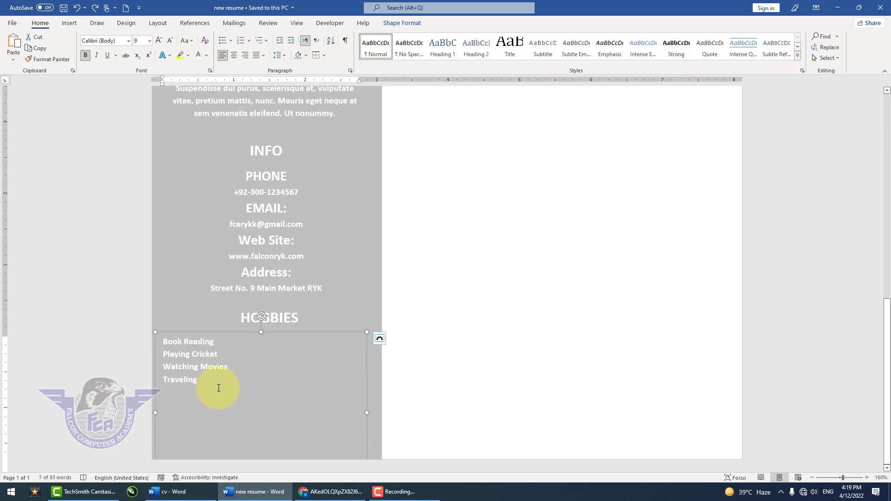
# - Format the four hobby lines from Book Reading to Traveling as a bulleted list with arrowhead bullets
pyautogui.moveTo(207, 385); pyautogui.dragTo(149, 346)
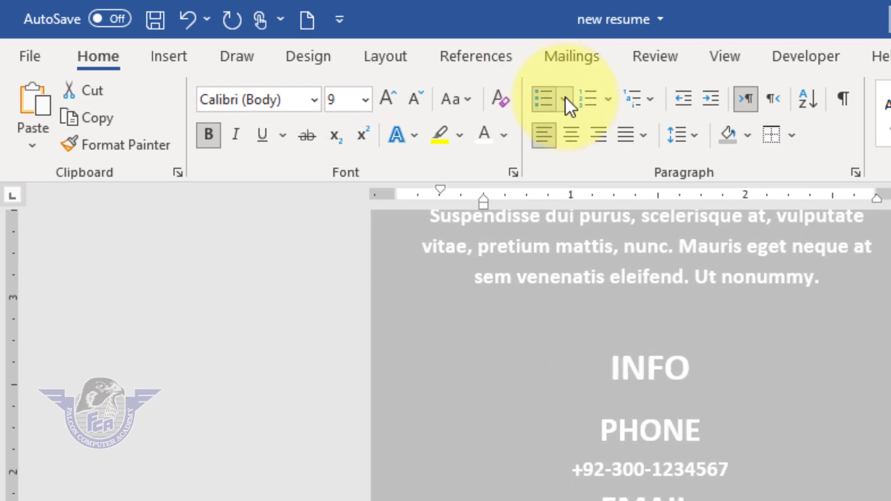
pyautogui.click(566, 97)
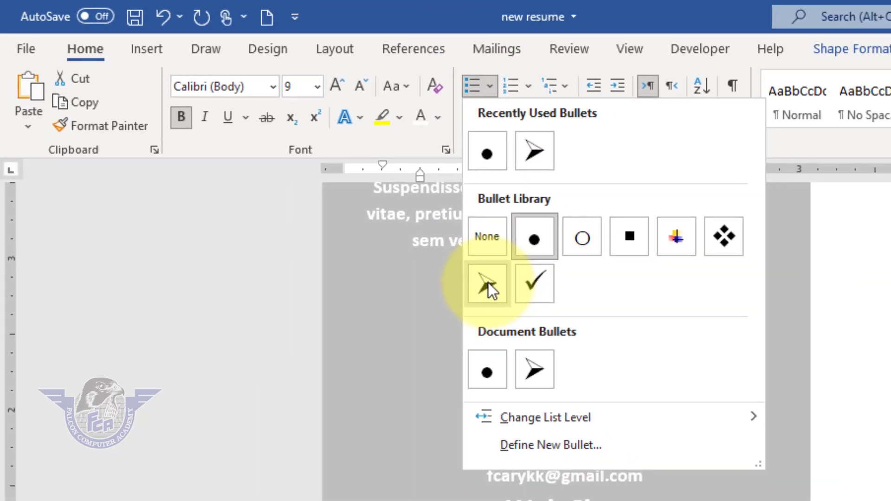
pyautogui.click(563, 321)
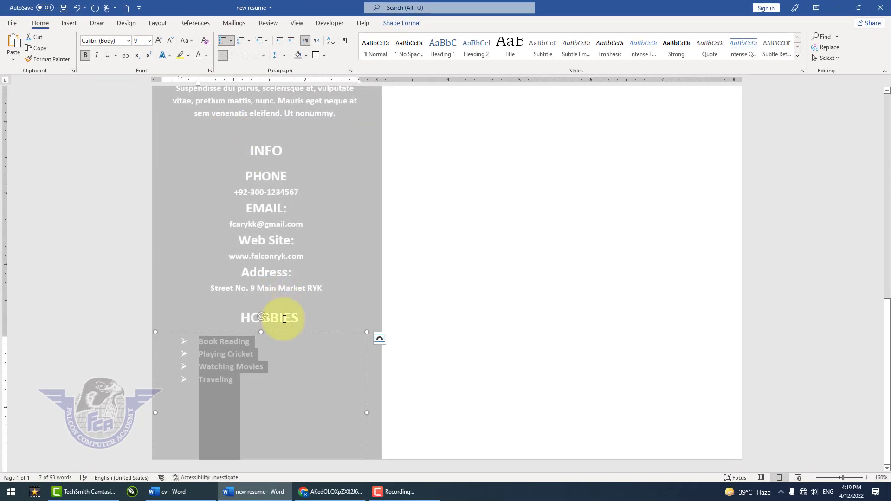
pyautogui.click(313, 310)
# - Add a thick red top border above the PROFILE heading in the grey sidebar
pyautogui.scroll(8, 290, 321)
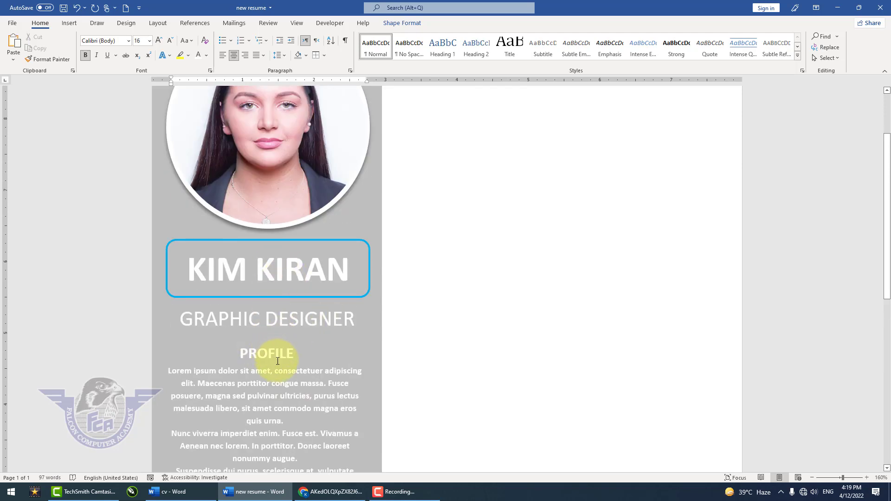
pyautogui.scroll(-3, 264, 360)
pyautogui.click(281, 285)
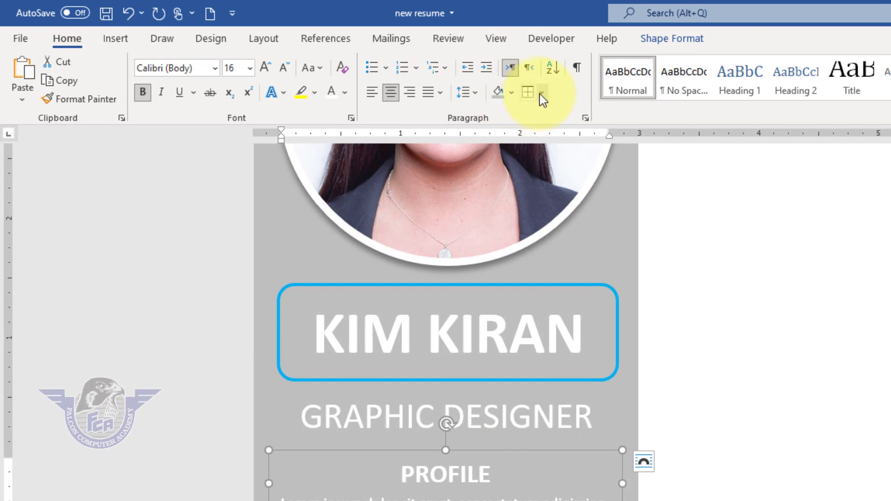
pyautogui.click(544, 95)
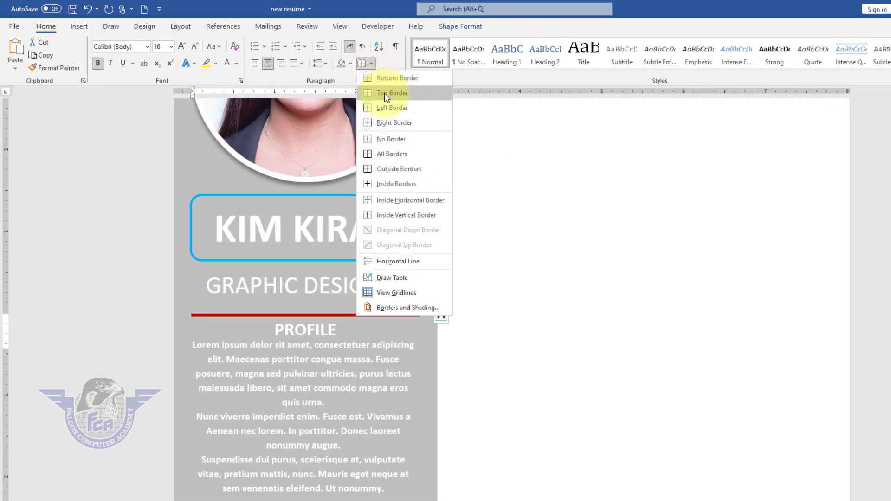
pyautogui.click(385, 93)
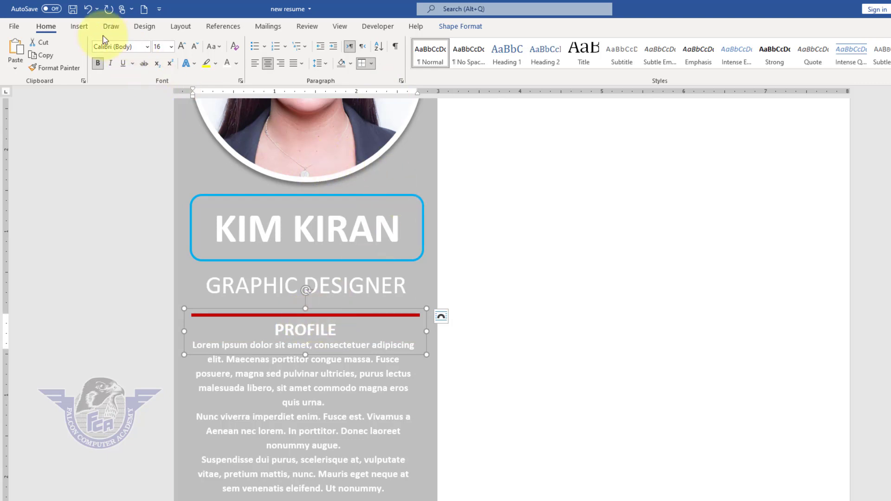
# - Insert a 5x3 table at the page start to check its border line styles, and undo the insertion
pyautogui.click(80, 27)
pyautogui.click(650, 247)
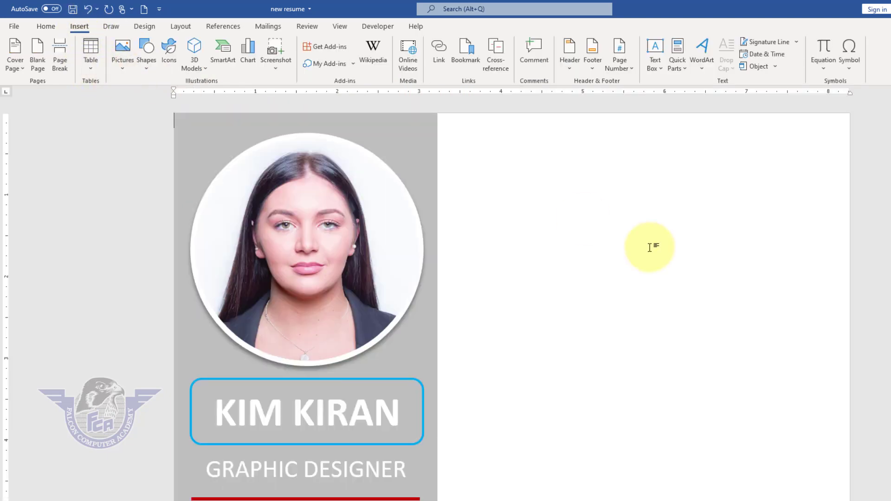
pyautogui.click(90, 51)
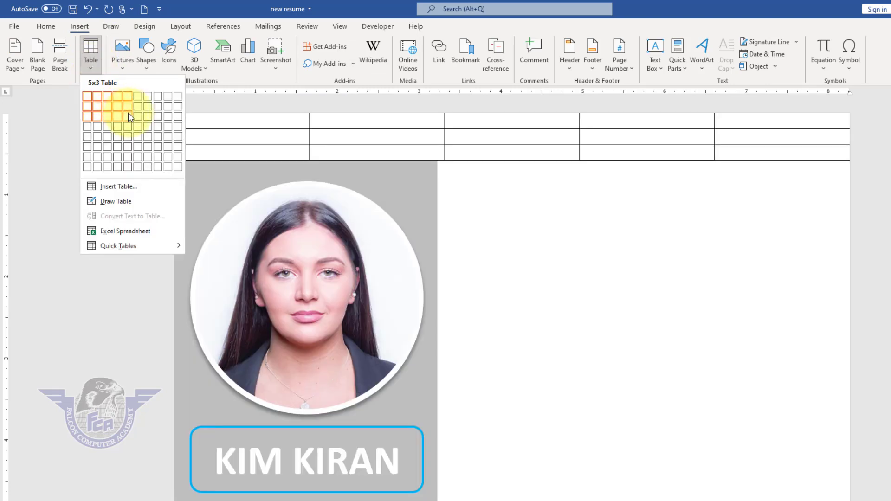
pyautogui.click(127, 116)
pyautogui.click(483, 151)
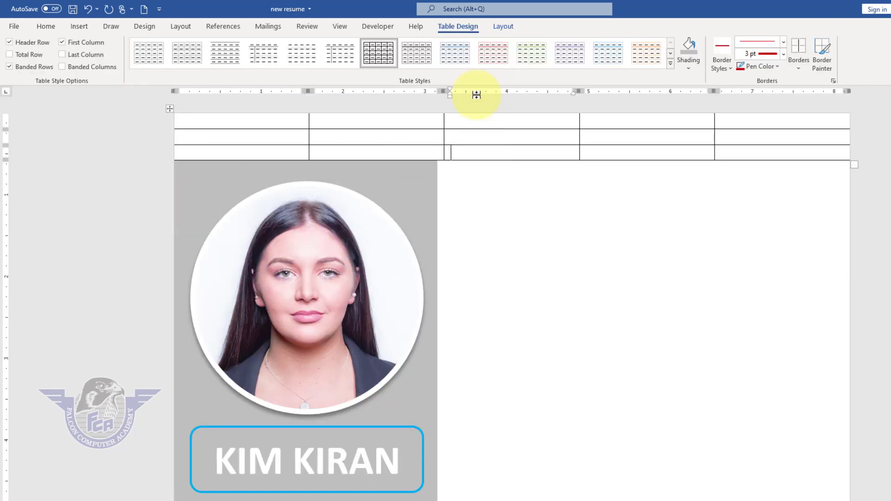
pyautogui.click(503, 26)
pyautogui.click(460, 27)
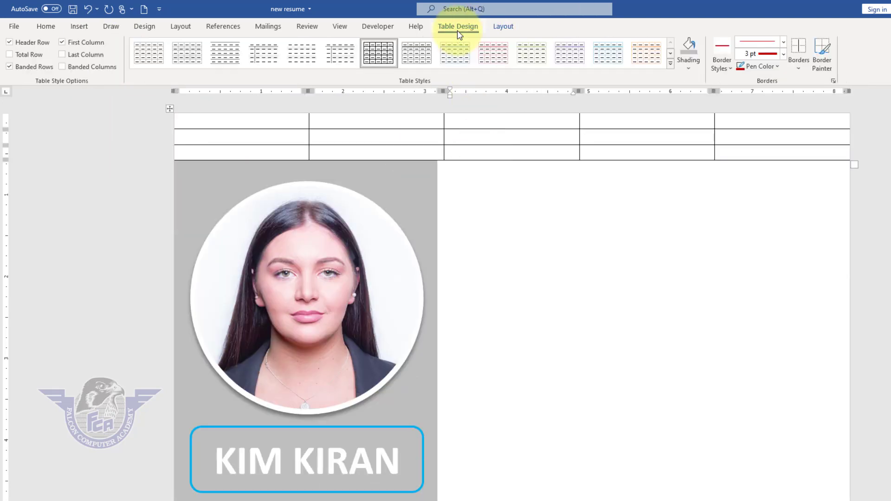
pyautogui.click(785, 43)
pyautogui.click(786, 43)
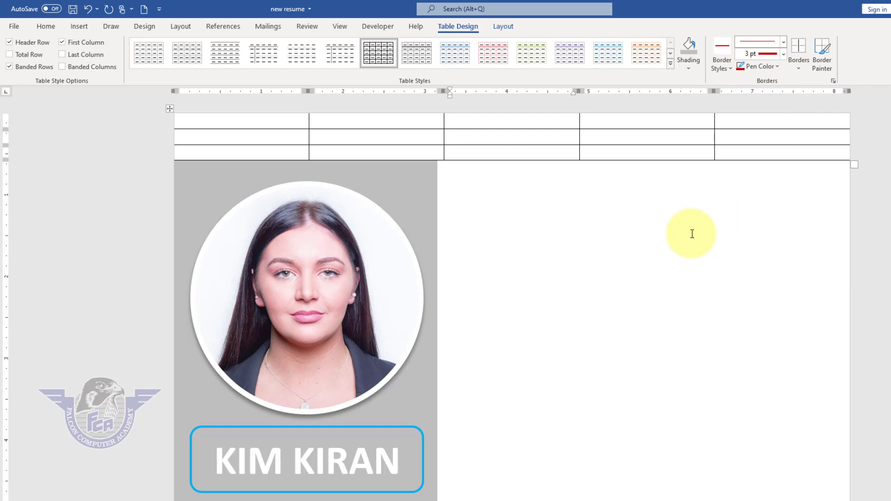
pyautogui.hotkey('ctrl', 'z')
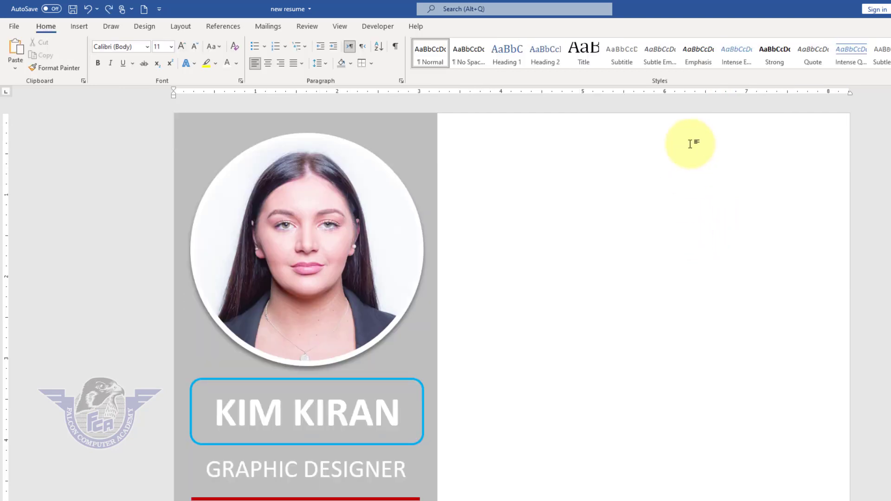
# - Add the same red top border above the INFO and HOBBIES headings
pyautogui.scroll(-7, 677, 269)
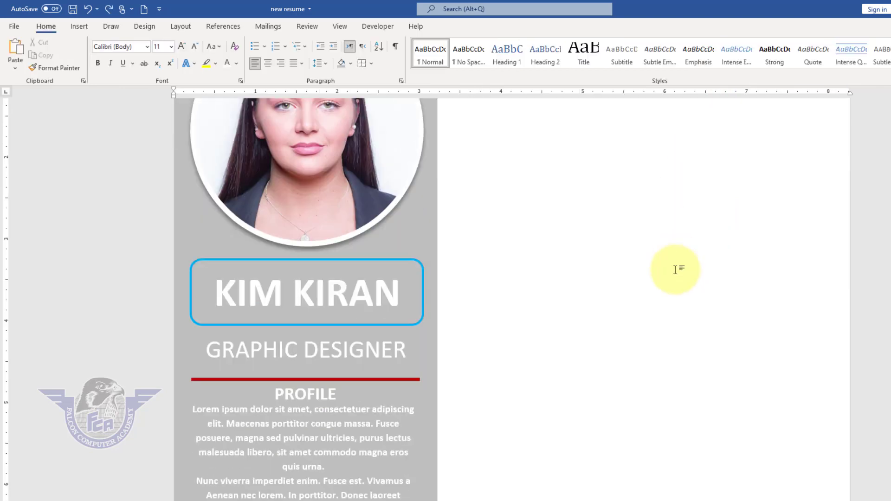
pyautogui.click(293, 356)
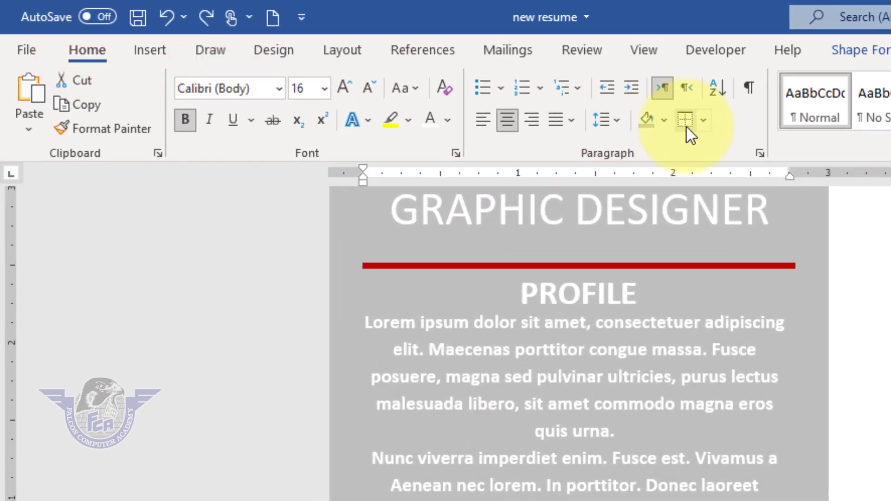
pyautogui.click(689, 124)
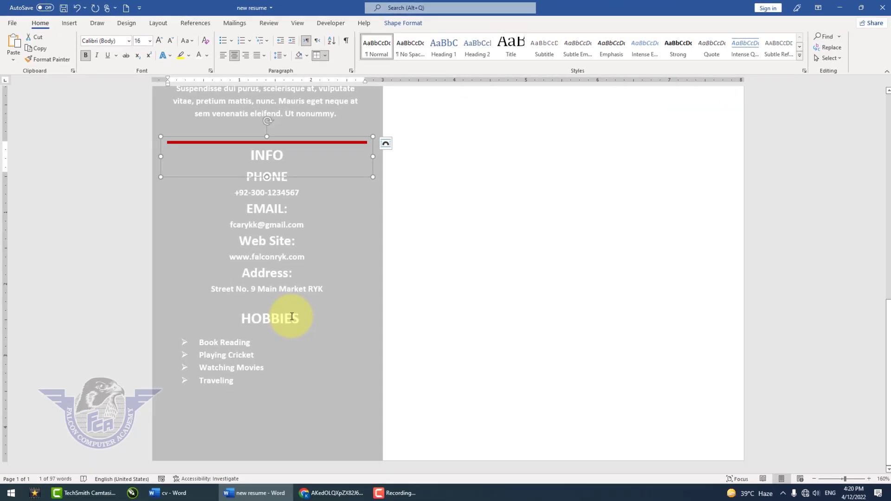
pyautogui.click(479, 500)
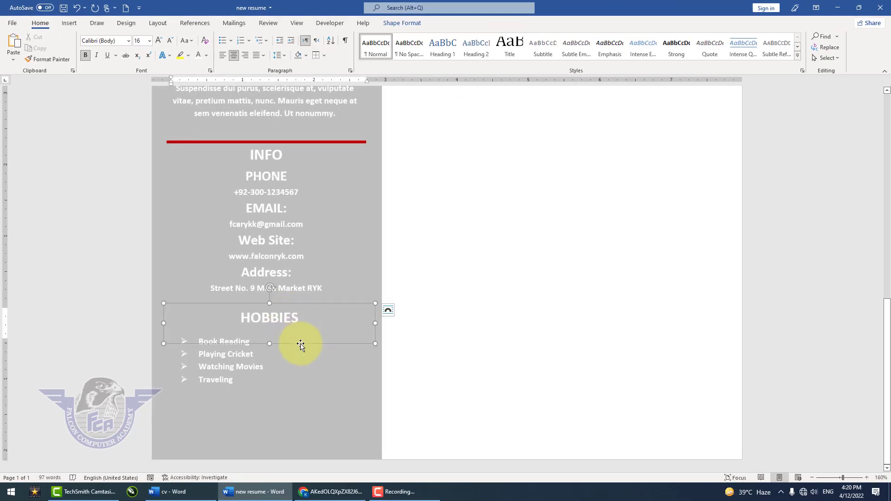
pyautogui.click(316, 55)
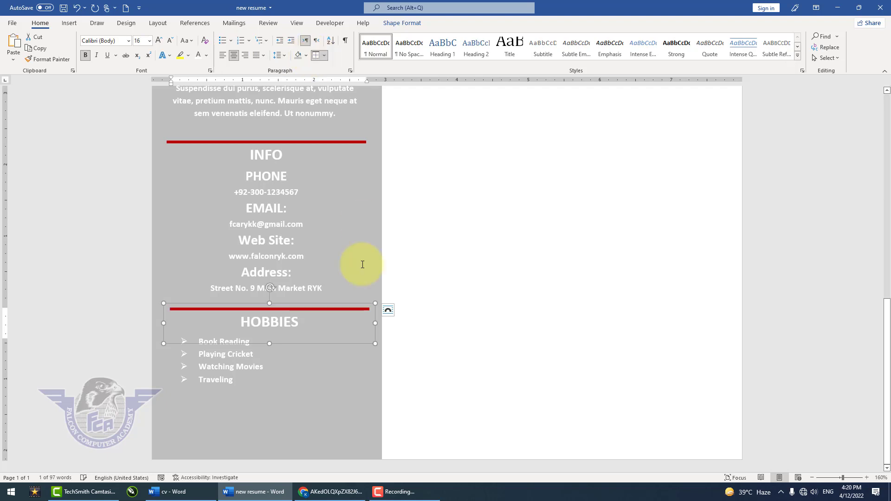
pyautogui.click(448, 330)
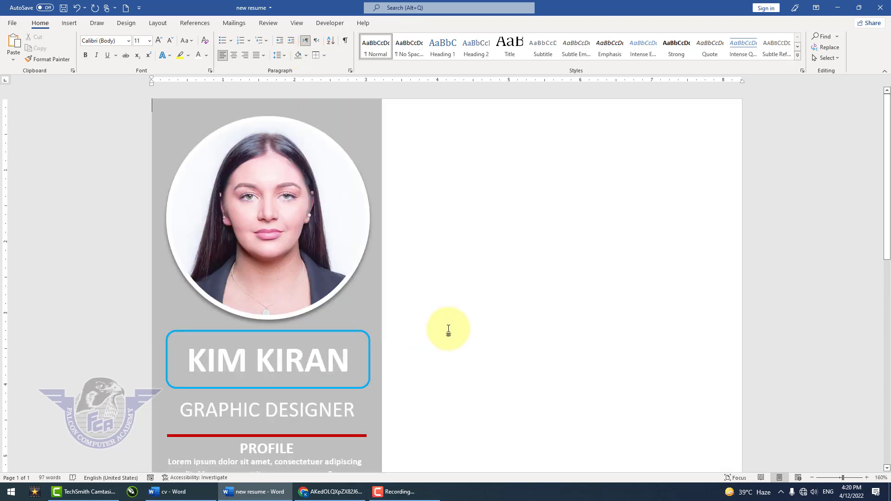
# - Draw a tall text box covering nearly the whole white area beside the grey sidebar
pyautogui.scroll(-5, 449, 330)
pyautogui.scroll(-4, 448, 329)
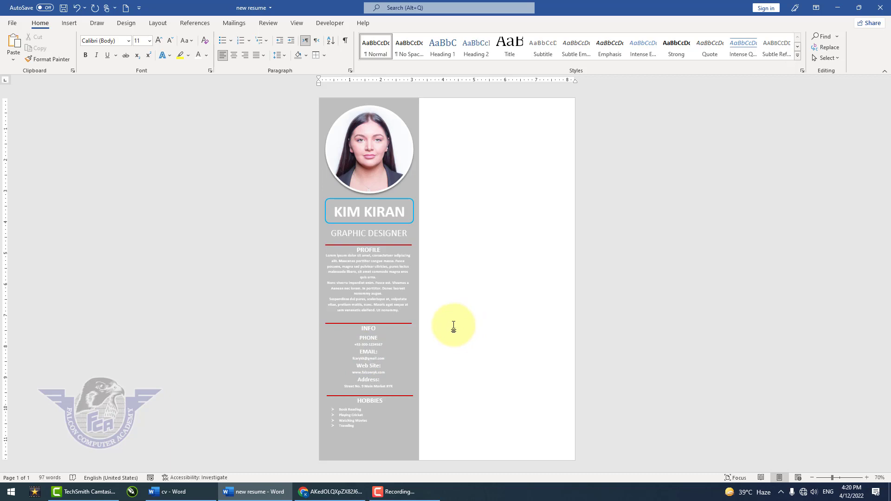
pyautogui.click(73, 24)
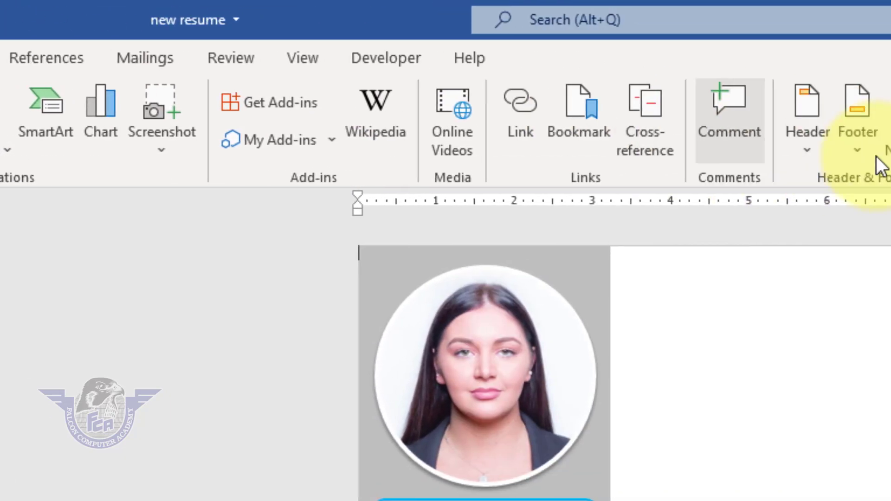
pyautogui.click(743, 154)
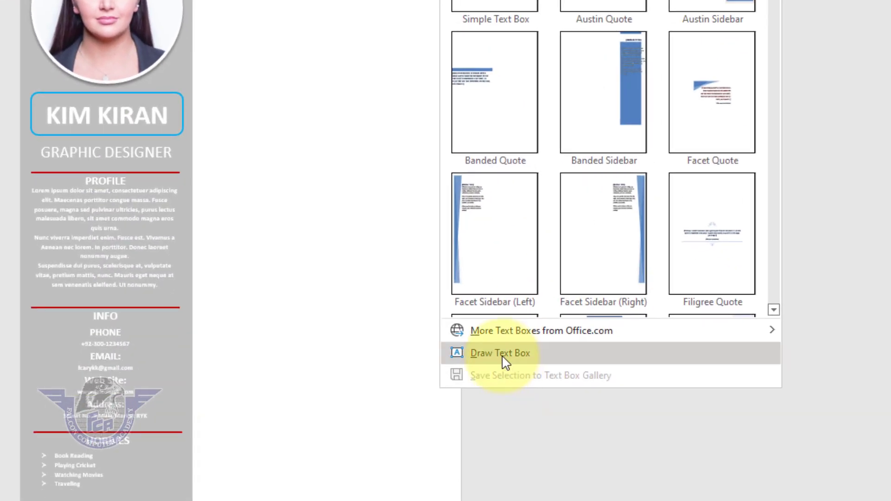
pyautogui.click(504, 362)
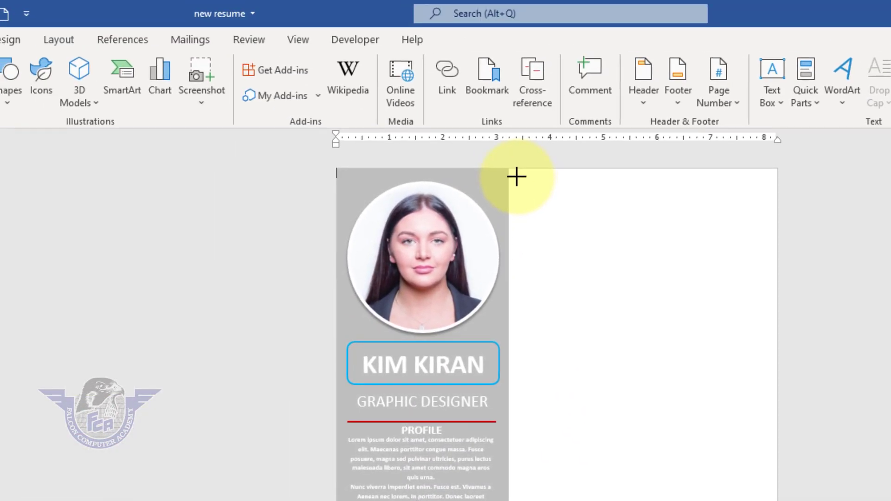
pyautogui.moveTo(474, 143); pyautogui.dragTo(715, 465)
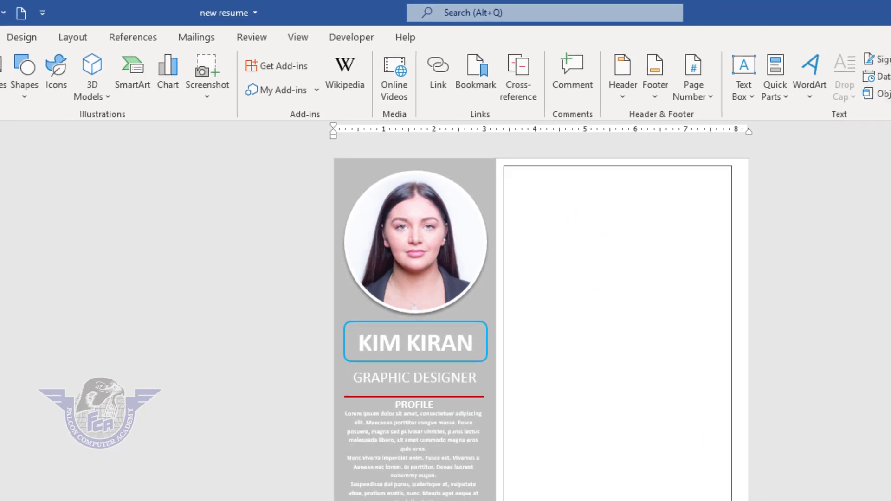
pyautogui.moveTo(734, 500); pyautogui.dragTo(738, 500)
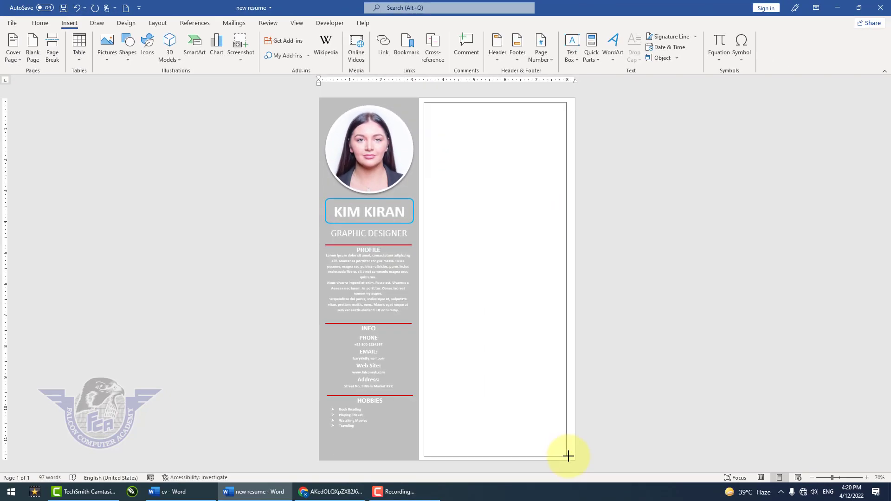
pyautogui.moveTo(568, 457); pyautogui.dragTo(567, 456)
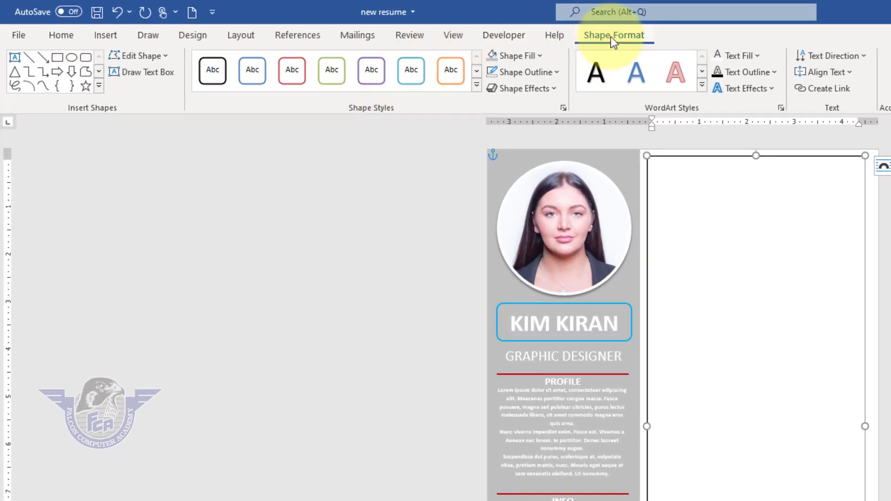
# - Remove the fill and the outline from the large text box beside the sidebar
pyautogui.click(538, 56)
pyautogui.click(548, 213)
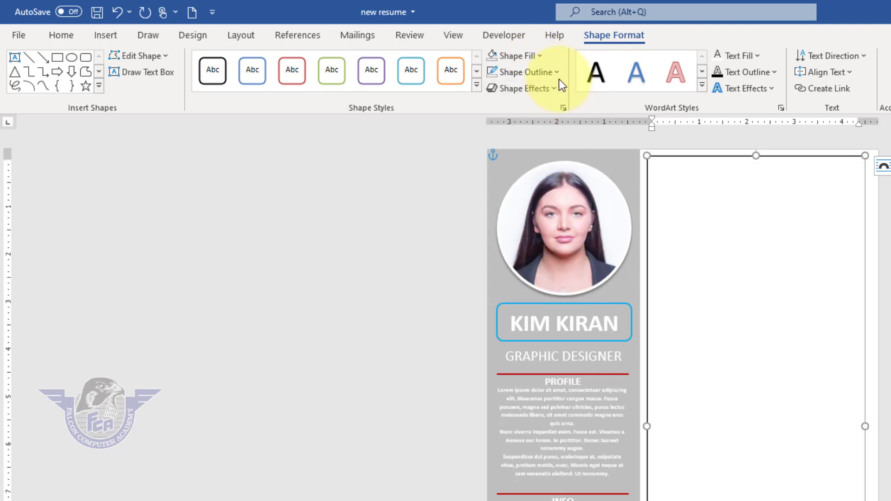
pyautogui.click(556, 78)
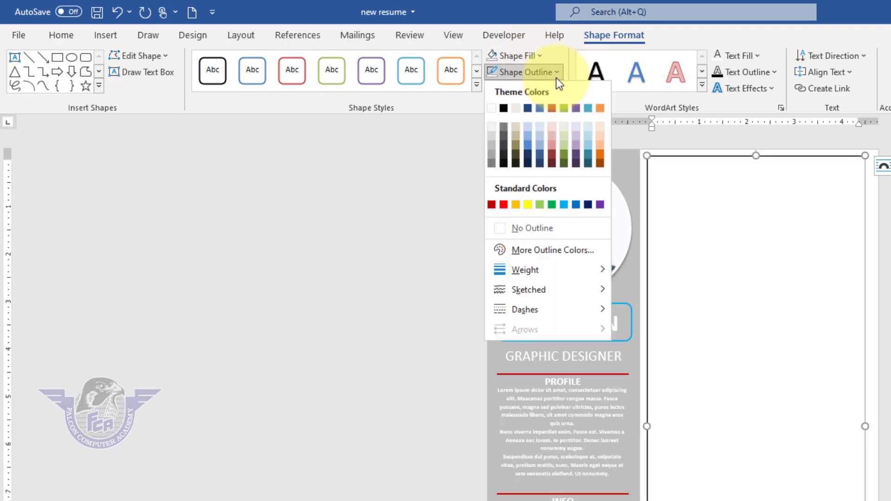
pyautogui.click(556, 227)
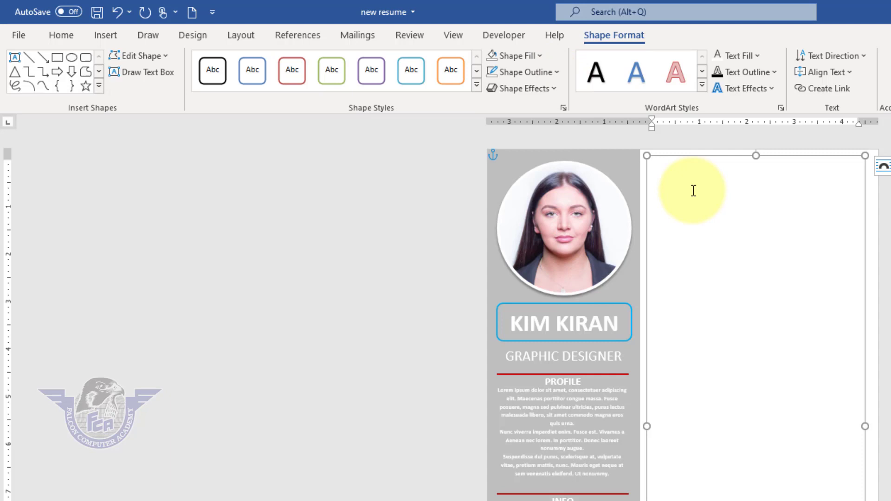
# - Set the paragraph spacing after to 0 pt for the contents of the large text box
pyautogui.click(667, 179)
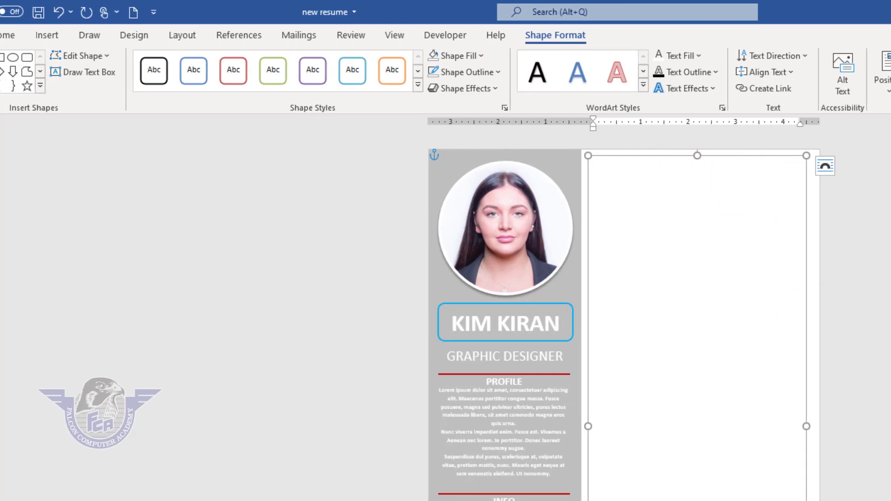
pyautogui.click(65, 33)
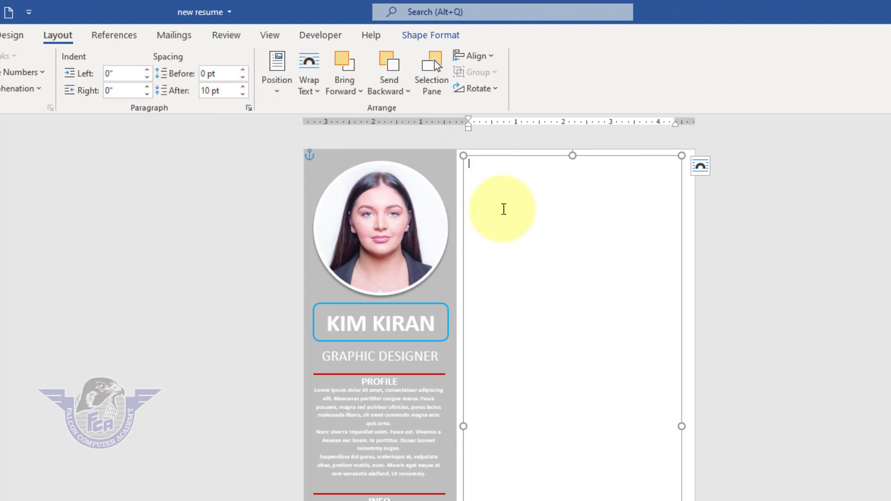
pyautogui.hotkey('ctrl', 'a')
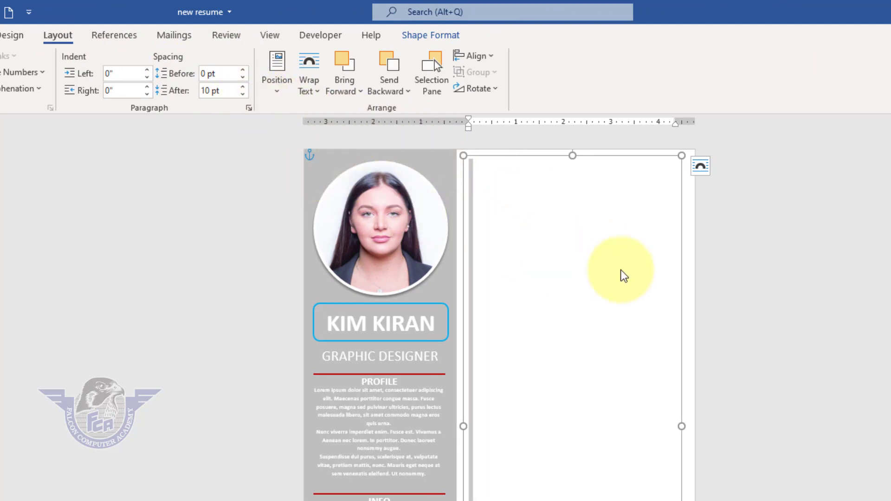
pyautogui.click(242, 94)
pyautogui.click(242, 95)
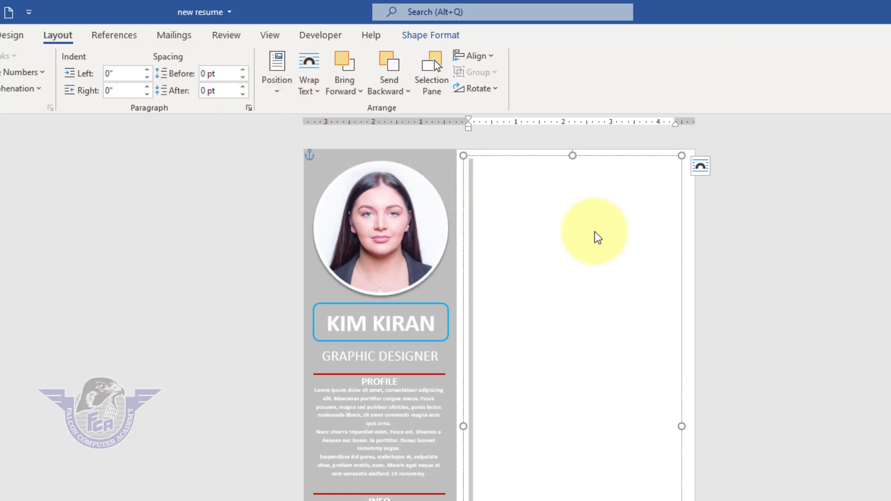
# - Enter the heading "Objective:" at the start of the large text box, followed by a blank line
pyautogui.click(516, 207)
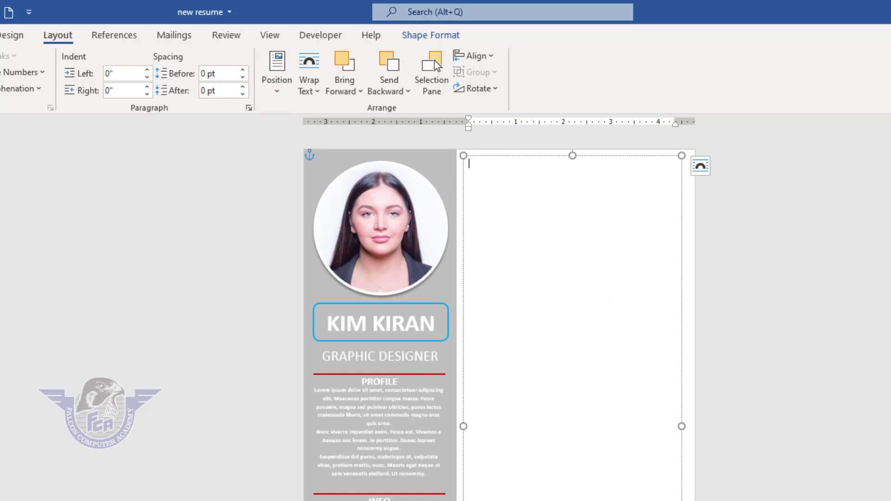
pyautogui.scroll(17, 553, 204)
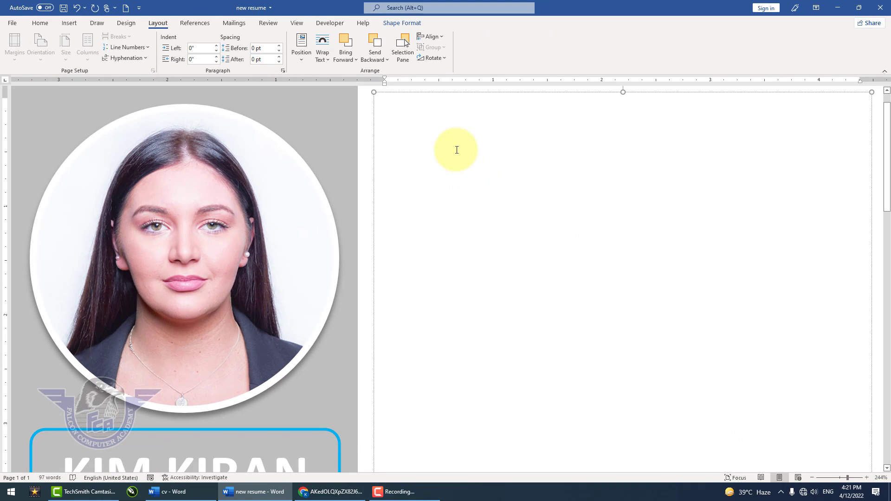
pyautogui.write('Objec')
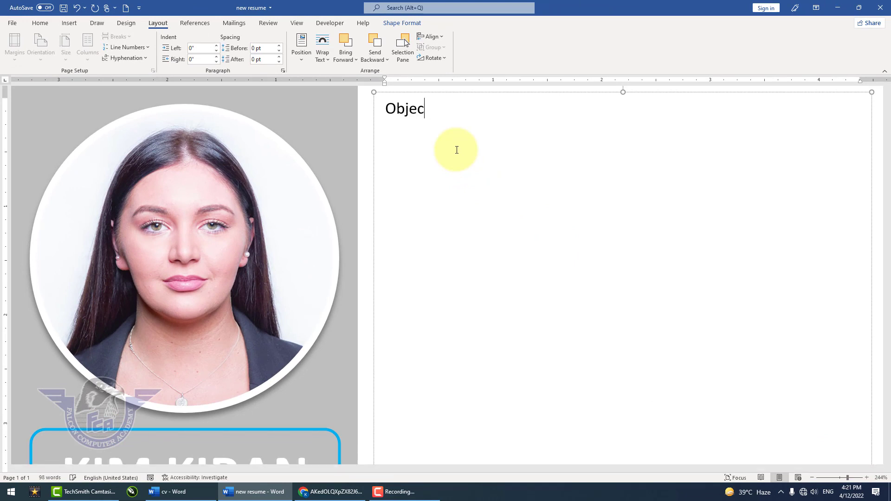
pyautogui.write('tive')
pyautogui.press('Return')
# - Generate one five-sentence placeholder paragraph below the Objective heading using =rand(1,5)
pyautogui.write('=rand(1,')
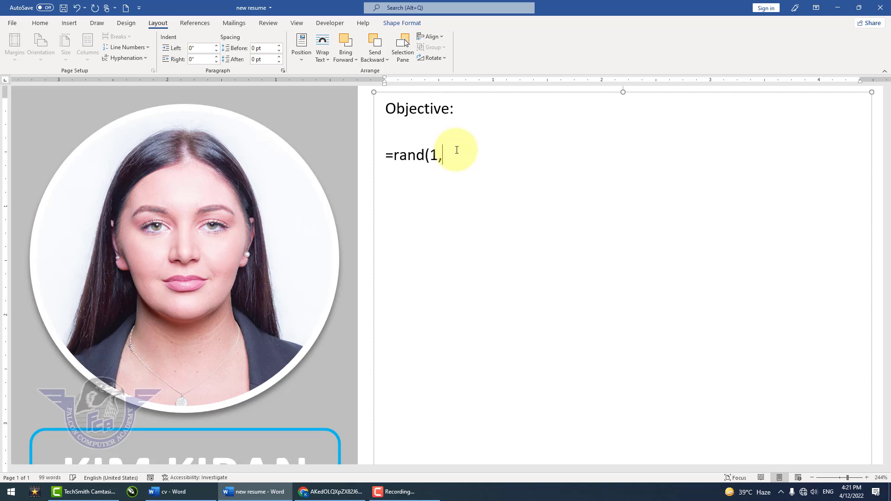
pyautogui.write('5)')
pyautogui.press('Return')
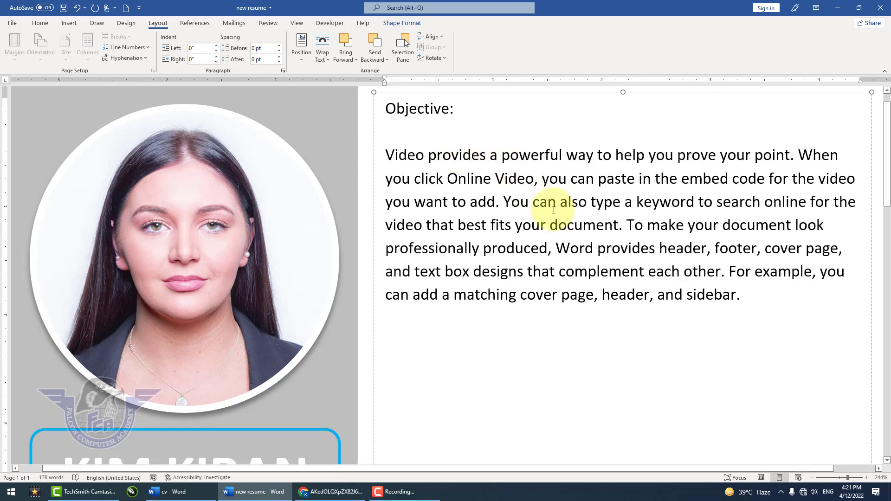
# - Add the heading "Academic Qualification" below the Objective paragraph, separated from it by a blank line
pyautogui.keyDown('ctrl'); pyautogui.scroll(-6, 563, 278); pyautogui.keyUp('ctrl')
pyautogui.keyDown('ctrl'); pyautogui.scroll(-6, 566, 221); pyautogui.keyUp('ctrl')
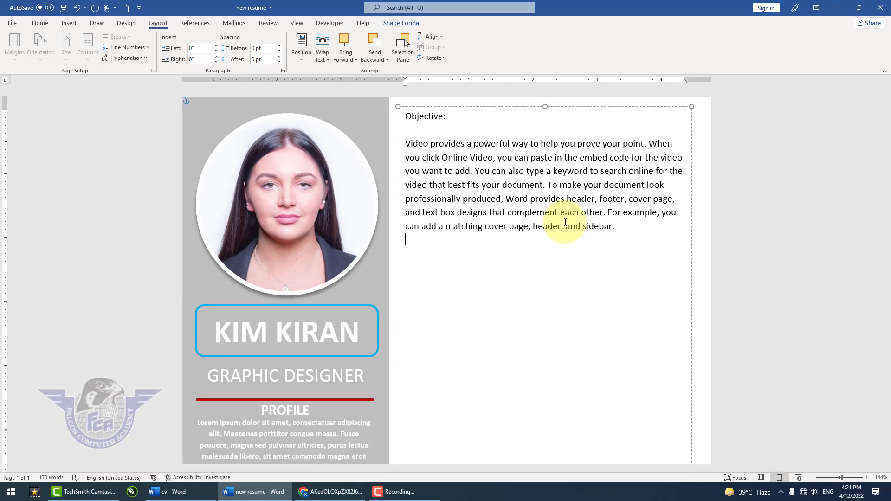
pyautogui.press('Return')
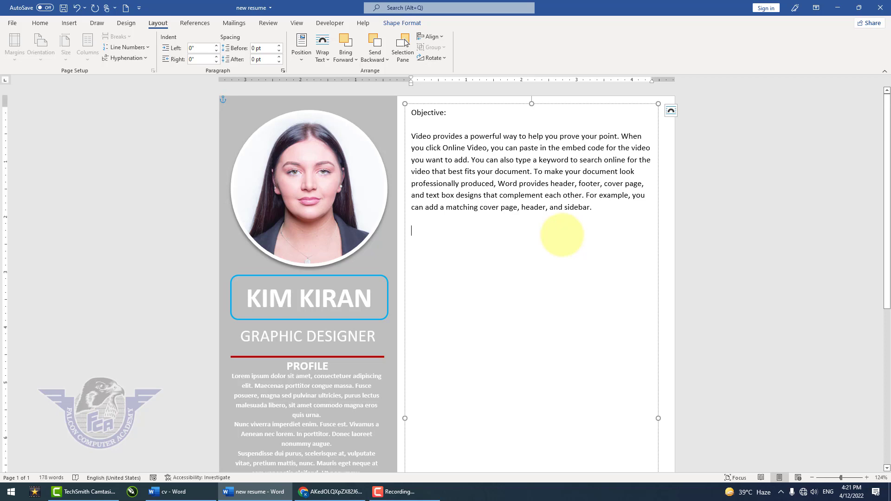
pyautogui.write('Academic ')
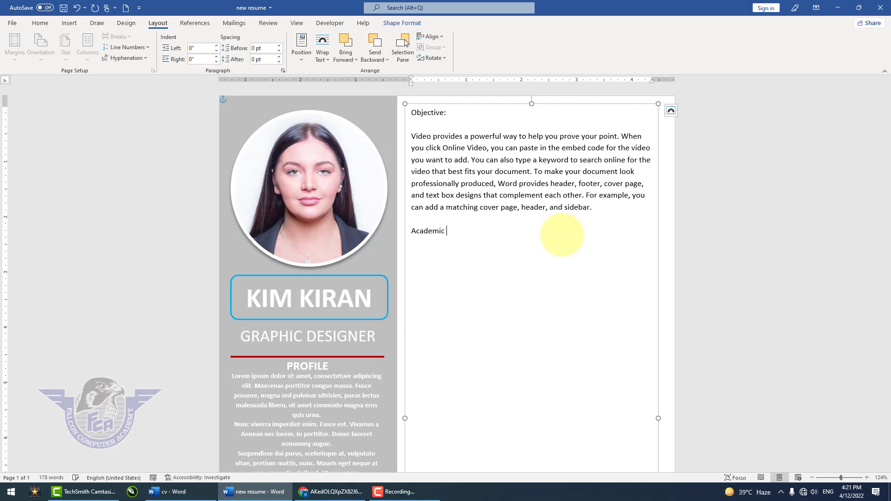
pyautogui.write('Qualification')
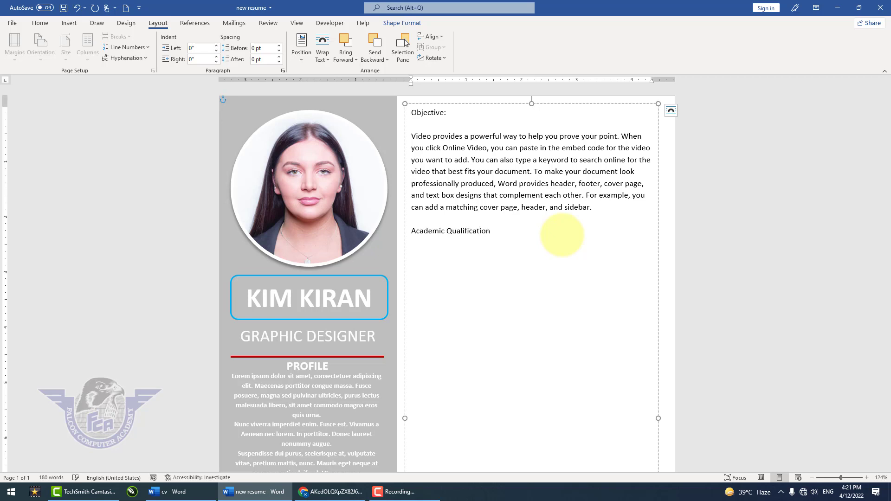
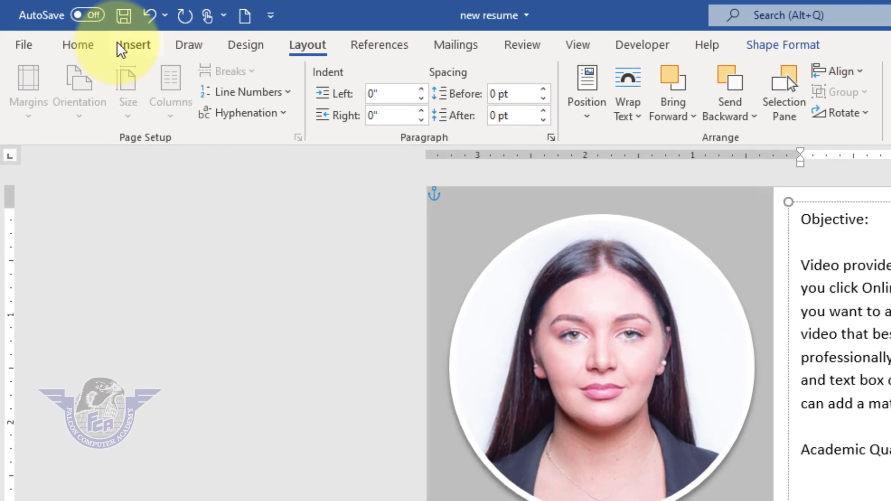
# - Insert a table with 4 columns and 4 rows below the Academic Qualification heading
pyautogui.click(134, 44)
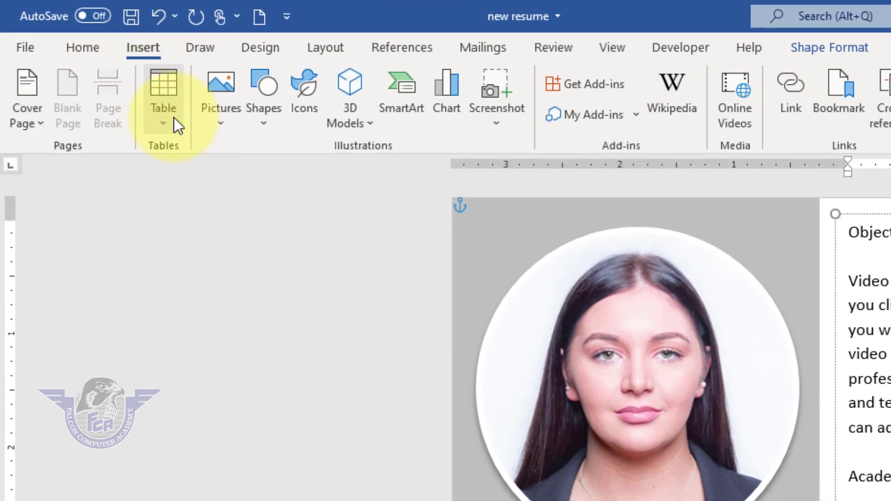
pyautogui.click(157, 114)
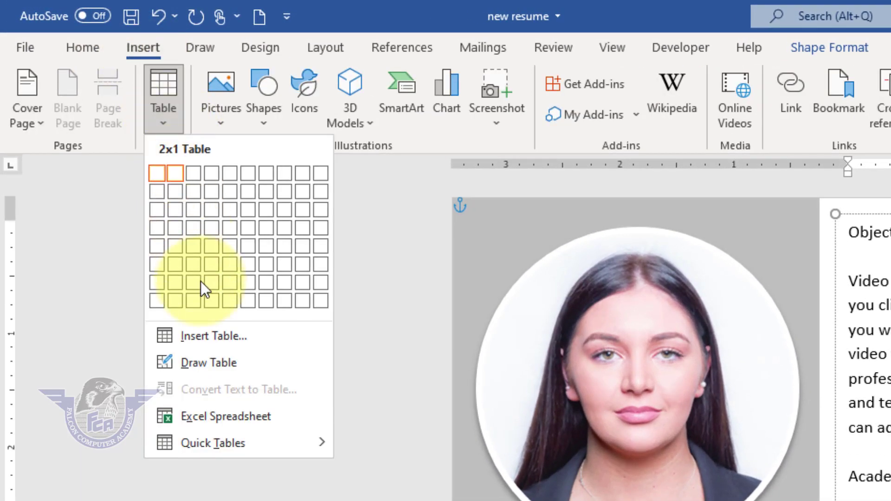
pyautogui.click(210, 336)
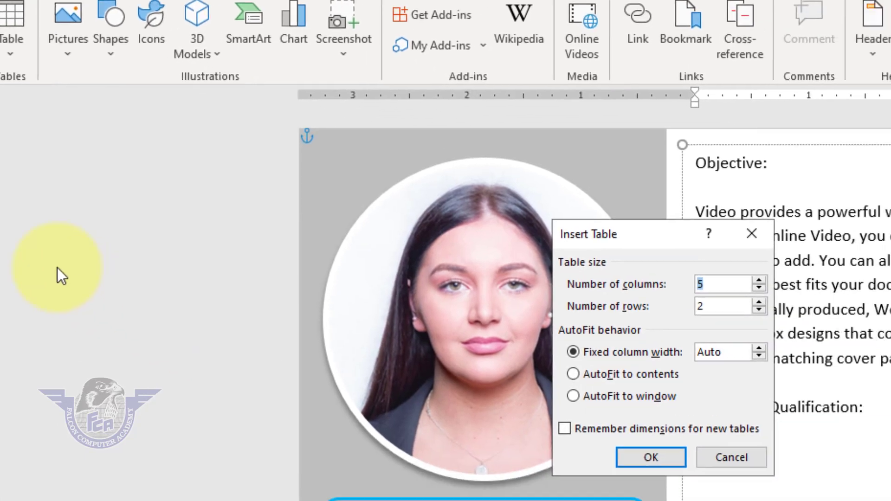
pyautogui.write('4')
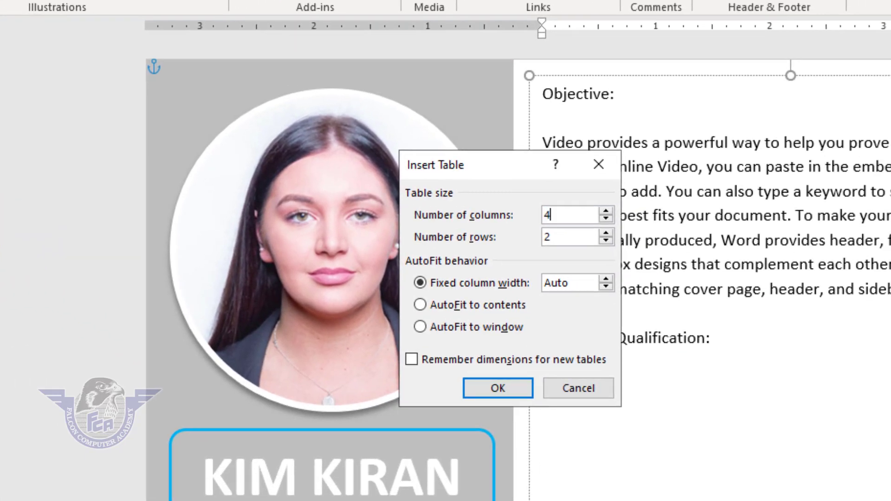
pyautogui.press('Tab')
pyautogui.write('4')
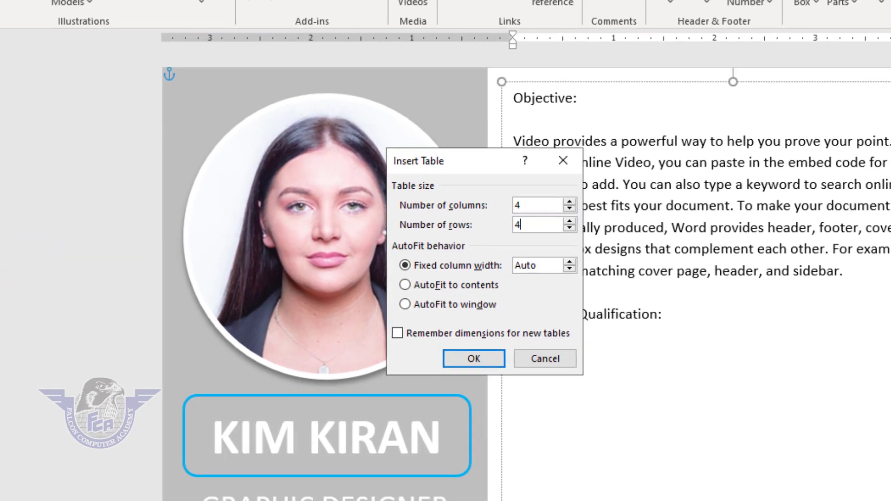
pyautogui.press('Return')
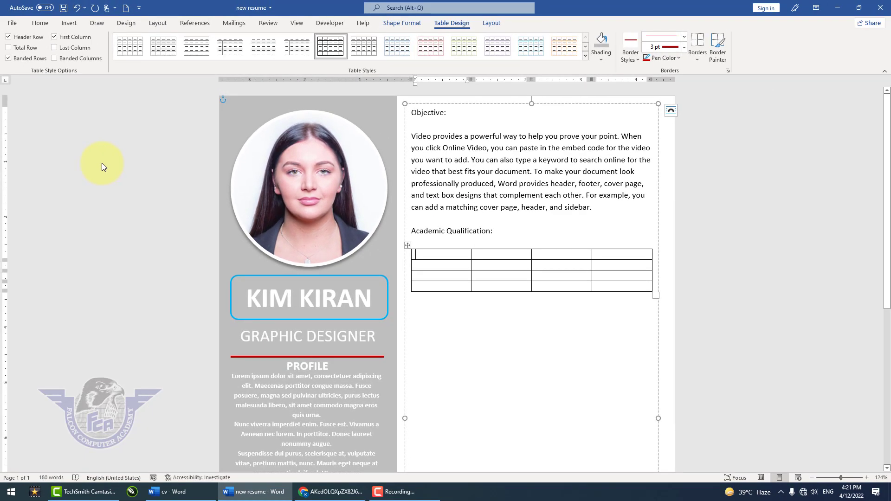
# - Enter the headers "Degree" and "Board / University" in the first two cells of the table's top row
pyautogui.write('Degree')
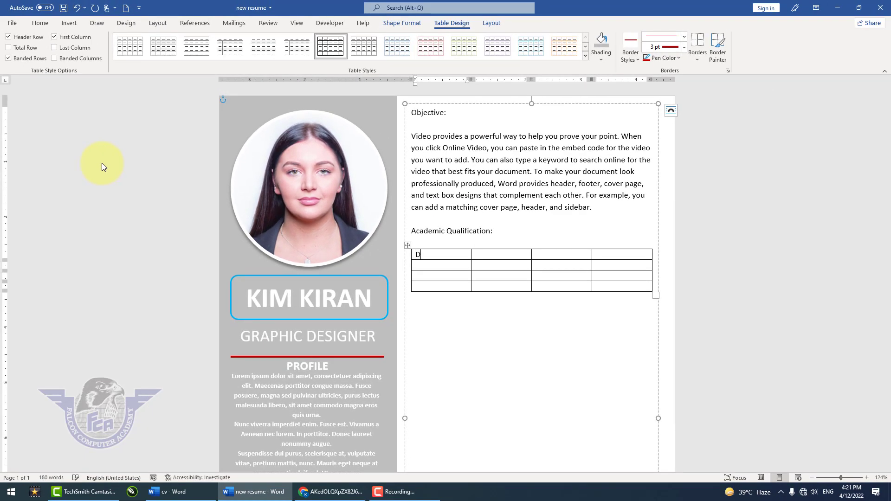
pyautogui.press('Tab')
pyautogui.write('Board / Unive')
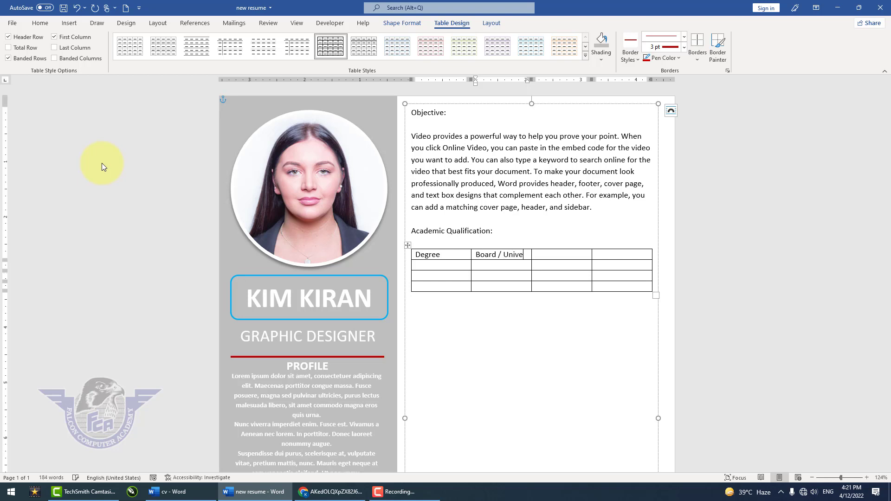
pyautogui.write('rsity')
pyautogui.press('Tab')
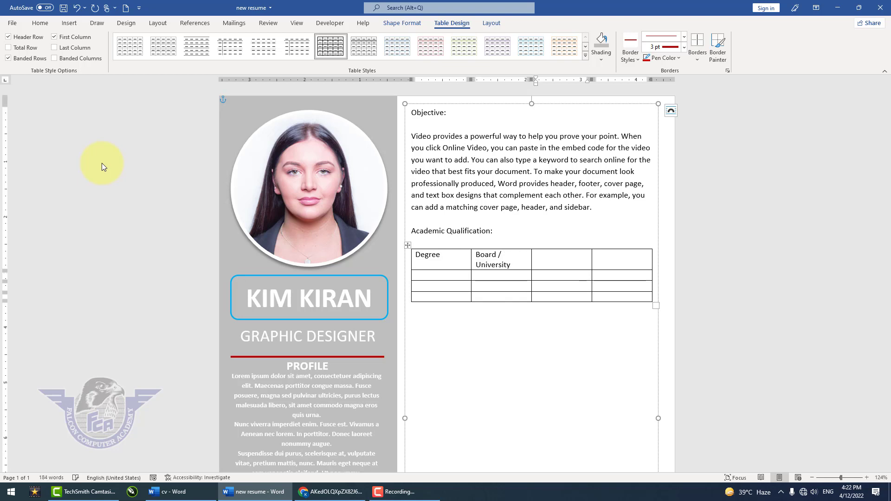
# - Enter the headers "Years" and "Marks" in the third and fourth cells of the table's top row
pyautogui.write('Mark')
pyautogui.press('Tab')
pyautogui.write('Years')
pyautogui.hotkey('shift', 'Tab')
pyautogui.write('Years')
pyautogui.press('Tab')
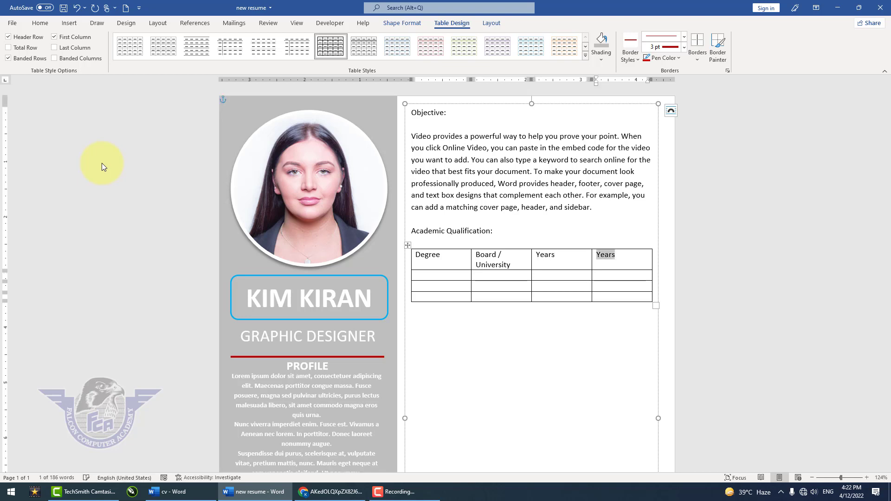
pyautogui.write('Marks')
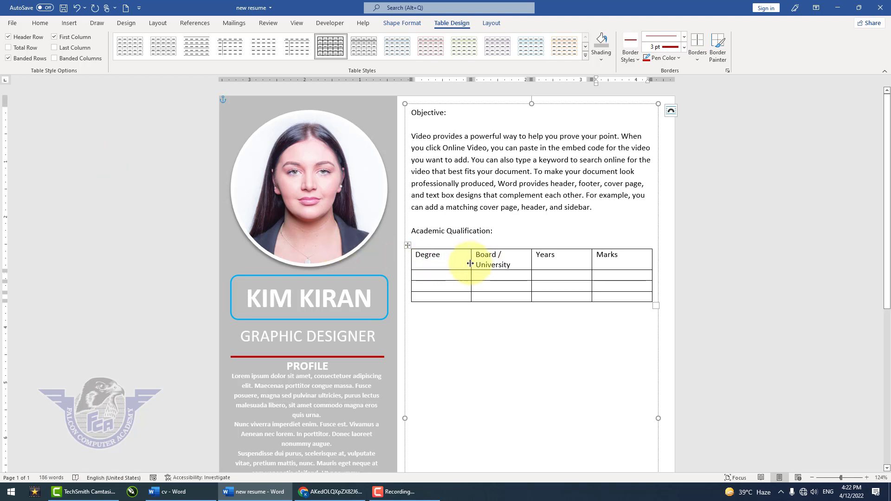
# - Narrow the Degree column to fit its header and widen the Board / University column at the expense of Years
pyautogui.moveTo(470, 264); pyautogui.dragTo(445, 264)
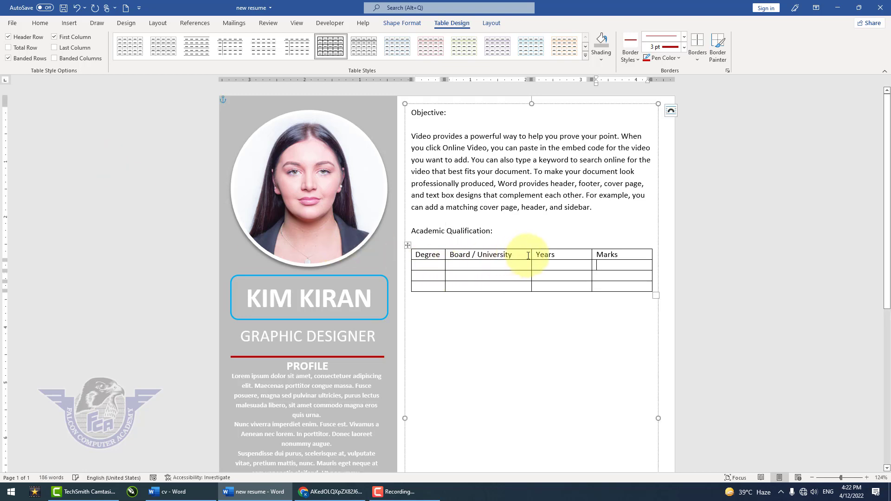
pyautogui.moveTo(532, 256); pyautogui.dragTo(563, 256)
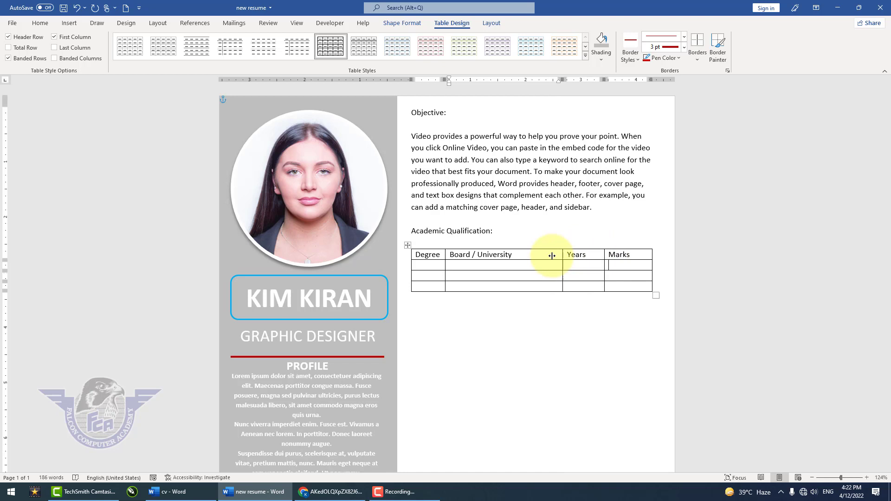
# - Fill the Degree column with BSC, ICS and Metric in the three rows below the header
pyautogui.click(427, 264)
pyautogui.write('BSC')
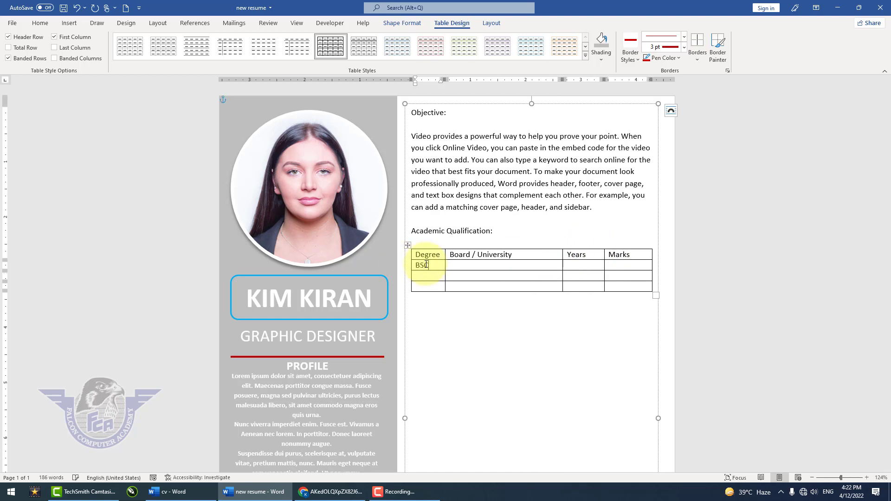
pyautogui.press('Down')
pyautogui.write('ICS')
pyautogui.press('Down')
pyautogui.write('Metric')
# - Fill the Board / University column with IUB for BSC and BWP for both ICS and Metric
pyautogui.click(462, 267)
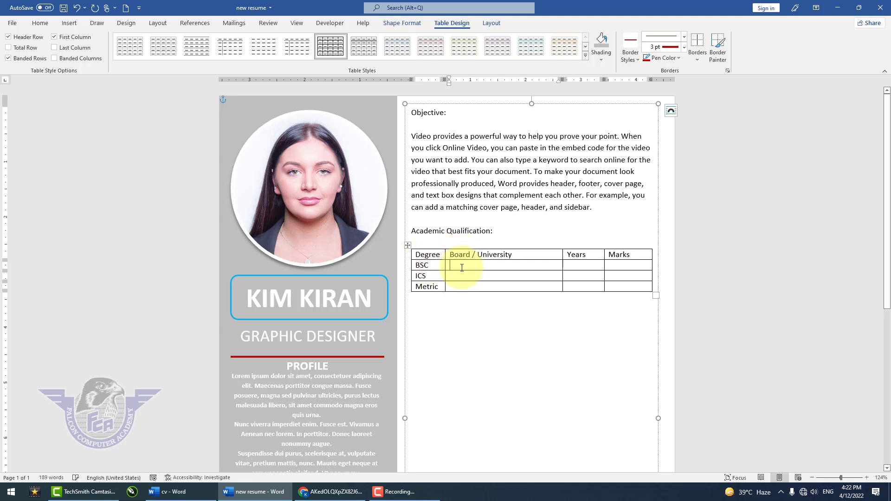
pyautogui.write('IB')
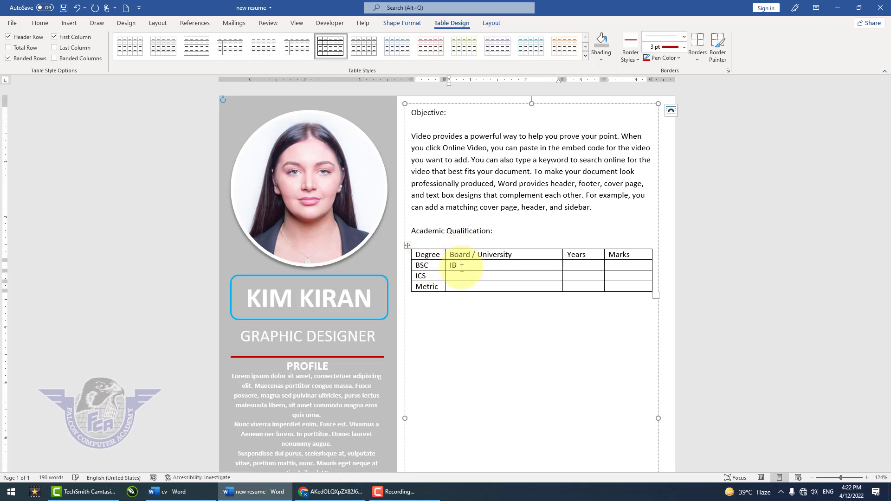
pyautogui.press('BackSpace')
pyautogui.write('UB')
pyautogui.press('Down')
pyautogui.write('BWP')
pyautogui.press('Down')
pyautogui.write('BWP')
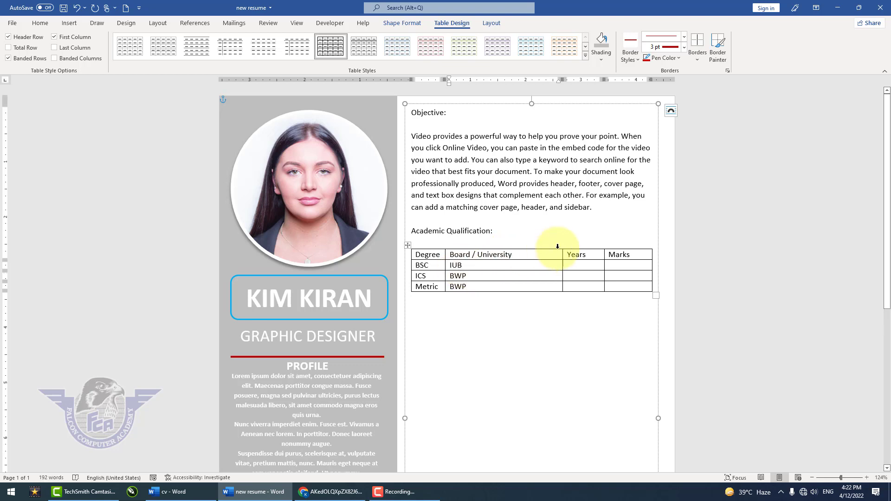
# - Enter the year 2014 and the marks 755/800 in the BSC row
pyautogui.click(589, 265)
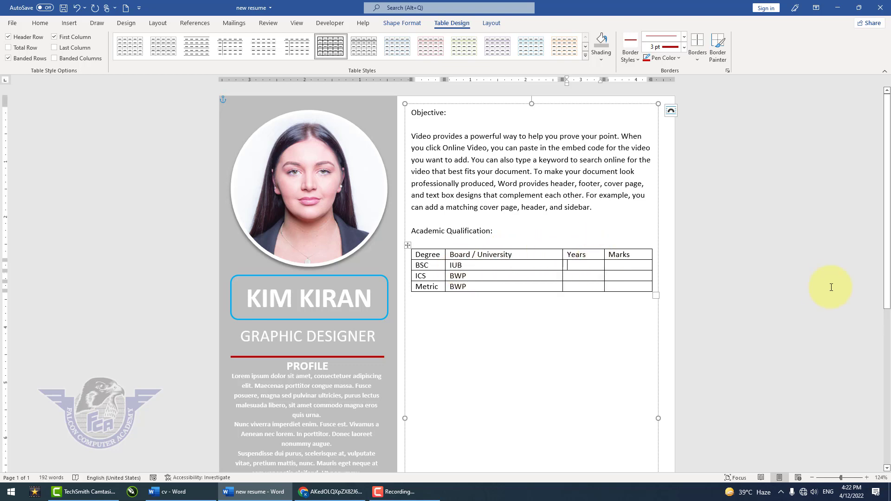
pyautogui.write('2014')
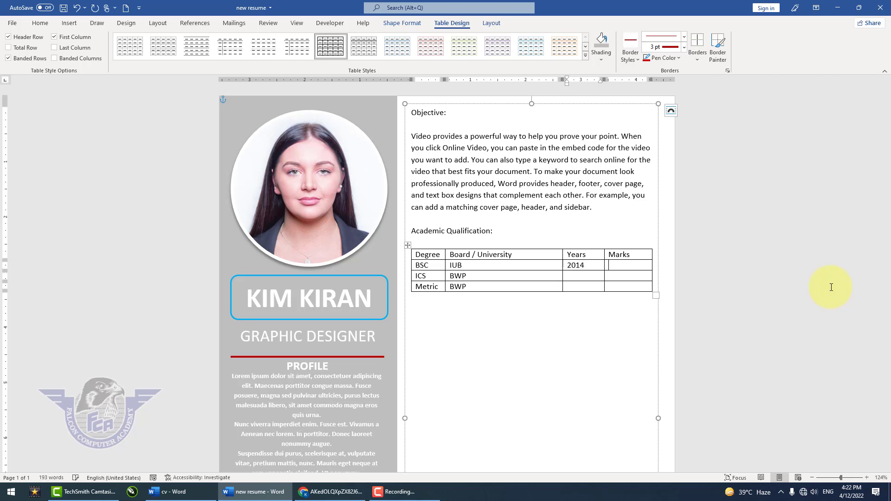
pyautogui.press('Tab')
pyautogui.write('755/800')
# - Enter the year 2012 and the marks 850/1100 in the ICS row
pyautogui.press('Down')
pyautogui.press('Left')
pyautogui.write('2012')
pyautogui.press('Tab')
pyautogui.write('850/1100')
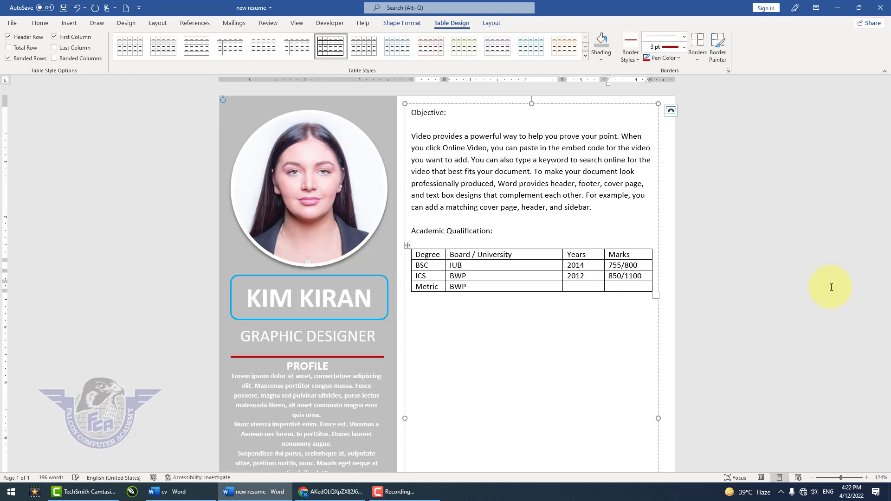
pyautogui.write('689/850')
# - Enter the marks 689/850 and the year 2010 in the Metric row
pyautogui.press('Down')
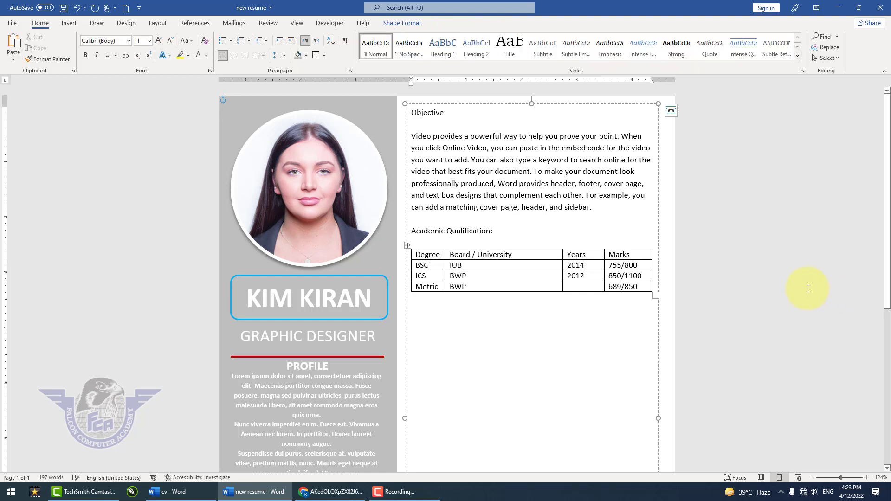
pyautogui.click(597, 288)
pyautogui.write('2010')
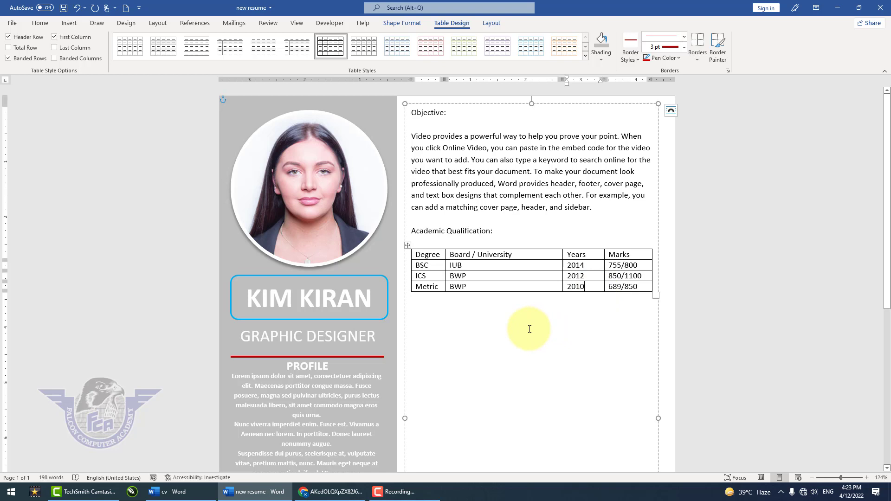
# - Add the heading "Computer Skills:" below the table, with "Office Management" and "Graphics" on separate lines after a blank line
pyautogui.click(474, 320)
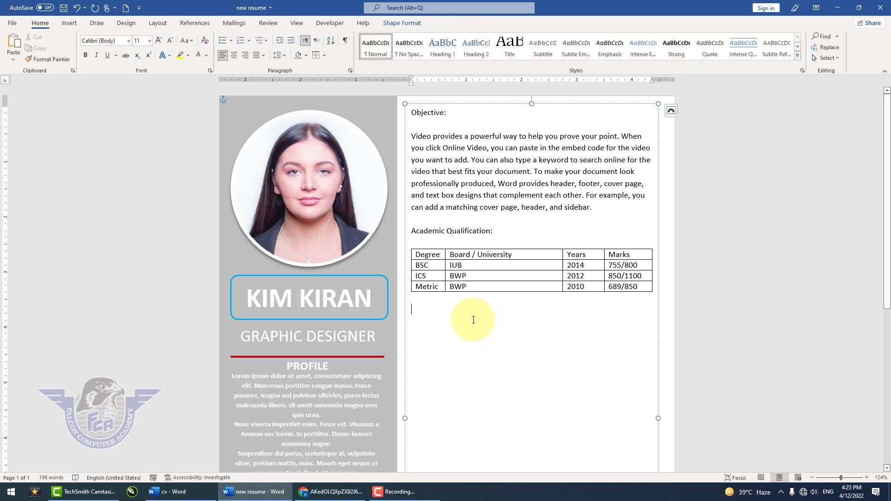
pyautogui.write('Comput')
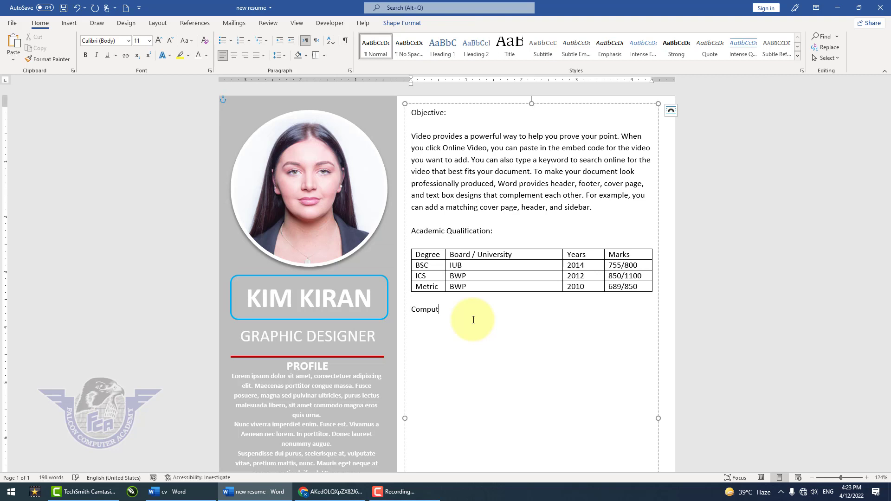
pyautogui.write('er Skills:  ')
pyautogui.write('Office Mana')
pyautogui.write('gement')
pyautogui.press('Return')
pyautogui.write('Graphics')
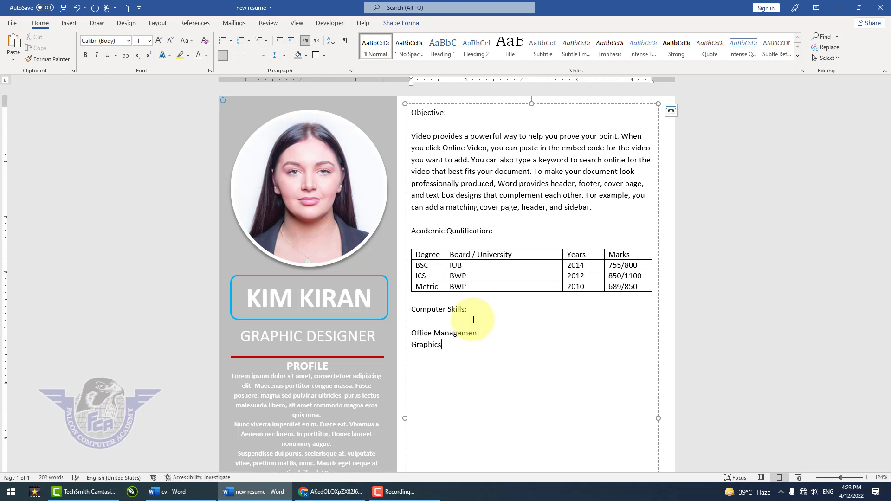
# - Add "Web Designing" and "AutoCAD" as two more lines in the computer skills list
pyautogui.press('Return')
pyautogui.write('Web Desinging')
pyautogui.press('Return')
pyautogui.press('BackSpace')
pyautogui.press('BackSpace')
pyautogui.press('BackSpace')
pyautogui.press('BackSpace')
pyautogui.press('BackSpace')
pyautogui.press('BackSpace')
pyautogui.write('gning Ado')
pyautogui.press('BackSpace')
pyautogui.press('BackSpace')
pyautogui.write('utoCAD')
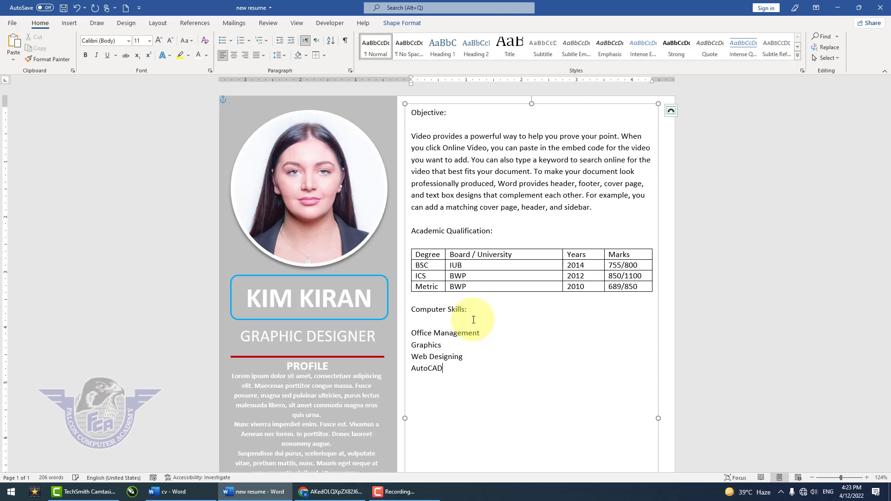
# - Add the heading "Experience:" below the skills list and begin its entry, after a blank line, with "2 Years" and the word for experience
pyautogui.press('Return')
pyautogui.press('Return')
pyautogui.write('Experience:')
pyautogui.press('Return')
pyautogui.press('Return')
pyautogui.write('2 Yar')
pyautogui.press('BackSpace')
pyautogui.press('BackSpace')
pyautogui.write('ears Expereince')
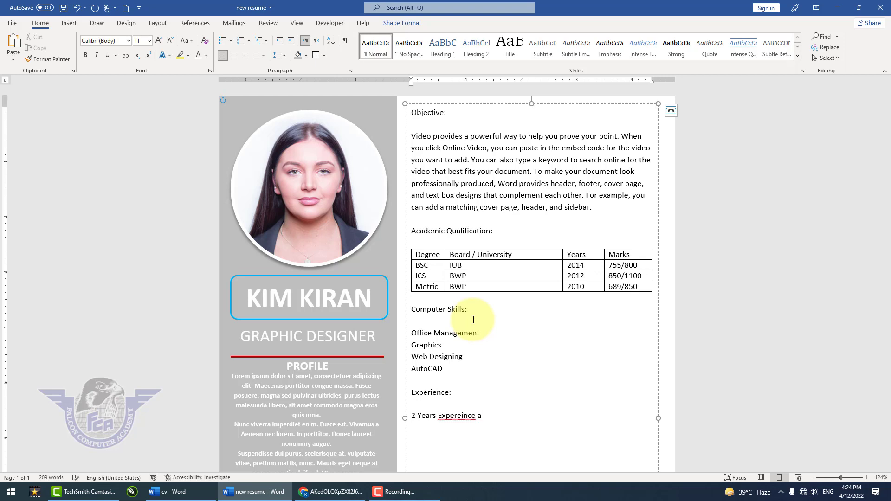
# - Apply the spelling and grammar suggestions so the entry reads "2 Years' Experience"
pyautogui.rightClick(463, 416)
pyautogui.click(430, 237)
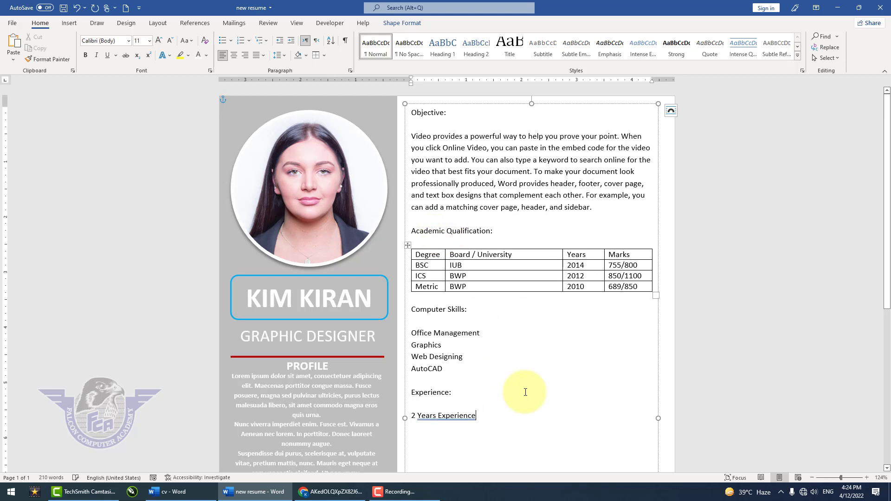
pyautogui.rightClick(446, 417)
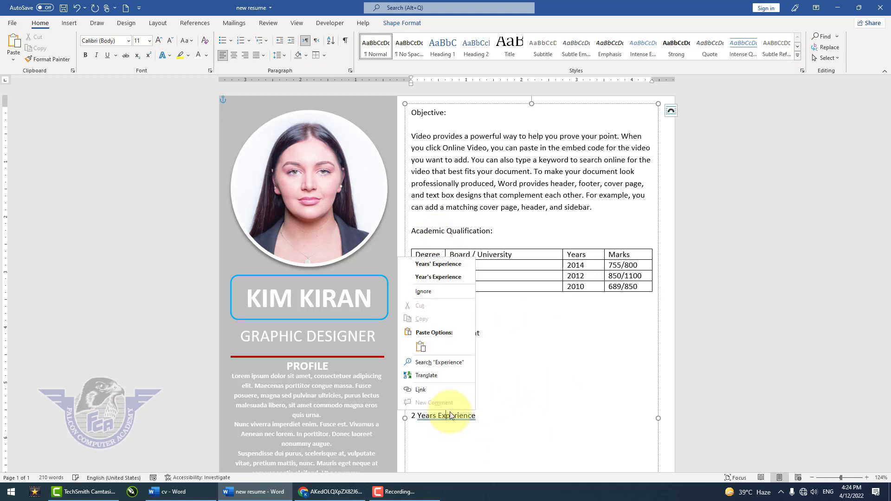
pyautogui.click(446, 263)
# - Complete the experience entry with "as a Designer in Falcon Computer Academy."
pyautogui.click(504, 413)
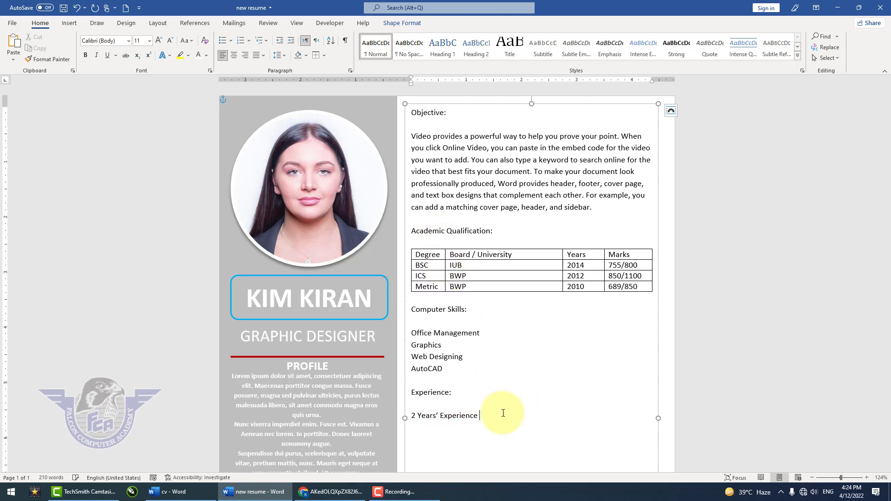
pyautogui.write('as a Designer in Falcon Computer Academy')
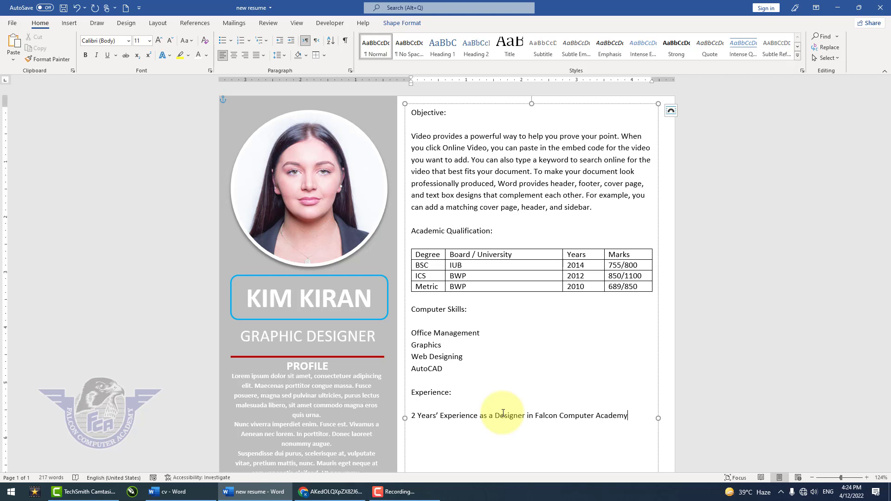
pyautogui.write('.')
# - Add the heading "Languages:" below the experience entry, followed by a blank line
pyautogui.press('Return')
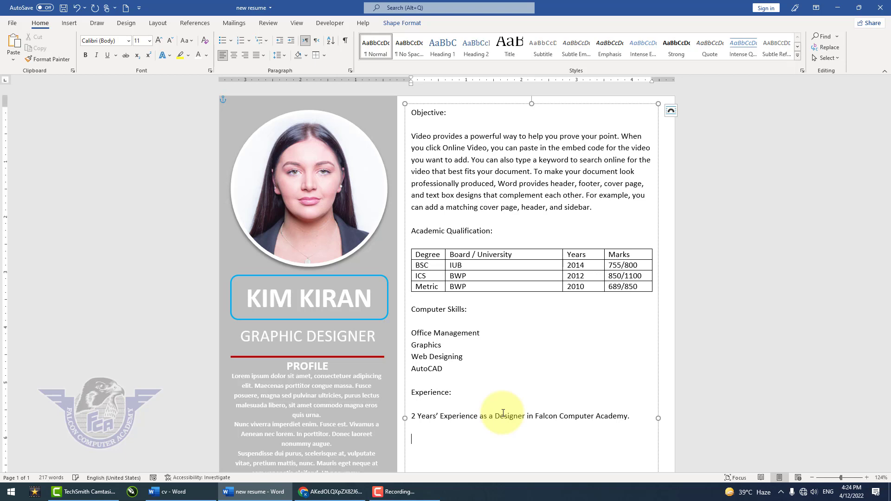
pyautogui.write('Lanuga')
pyautogui.press('BackSpace')
pyautogui.press('BackSpace')
pyautogui.press('BackSpace')
pyautogui.write('guages')
pyautogui.press('BackSpace')
pyautogui.press('Return')
pyautogui.press('Return')
# - List Urdu, Hindi, English and Punjabi on separate lines under the Languages heading
pyautogui.write('Urdu')
pyautogui.press('Return')
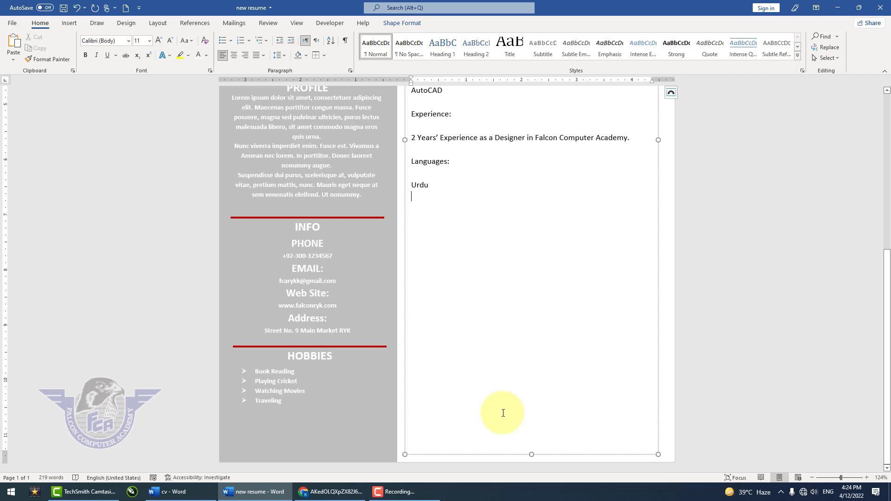
pyautogui.write('Hindi')
pyautogui.press('Return')
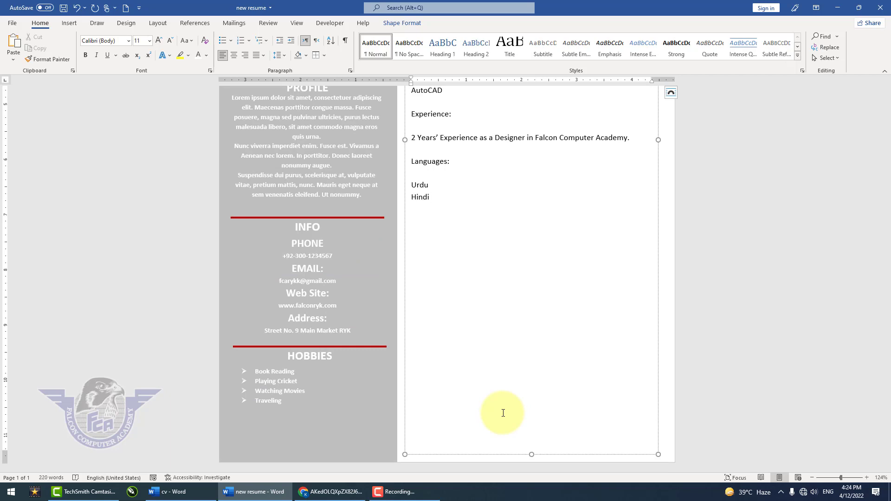
pyautogui.write('English')
pyautogui.press('Return')
pyautogui.write('Punjabi')
# - Add the heading "Reference:" below the languages list, separated from it by two blank lines
pyautogui.press('Return')
pyautogui.write('Referecne')
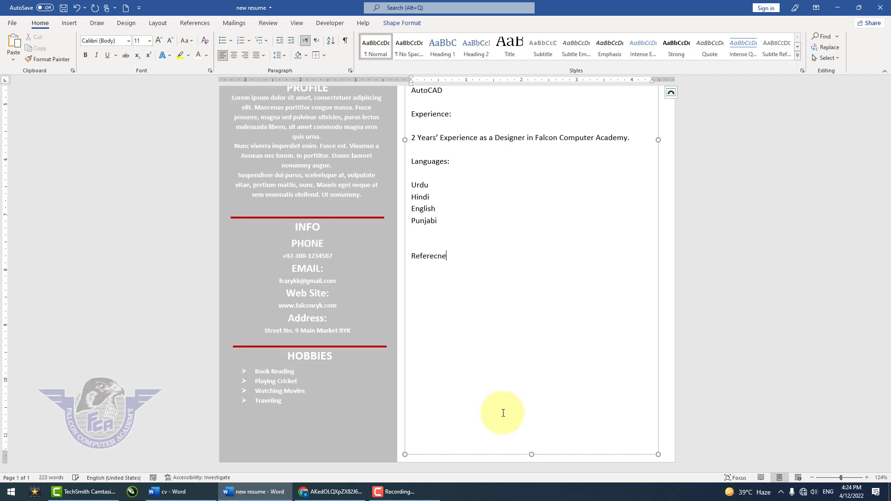
pyautogui.press('BackSpace')
pyautogui.press('BackSpace')
pyautogui.press('BackSpace')
pyautogui.write('nce:')
# - Add the line "Reference will be furnished on demand" directly below the Reference heading
pyautogui.scroll(5, 503, 414)
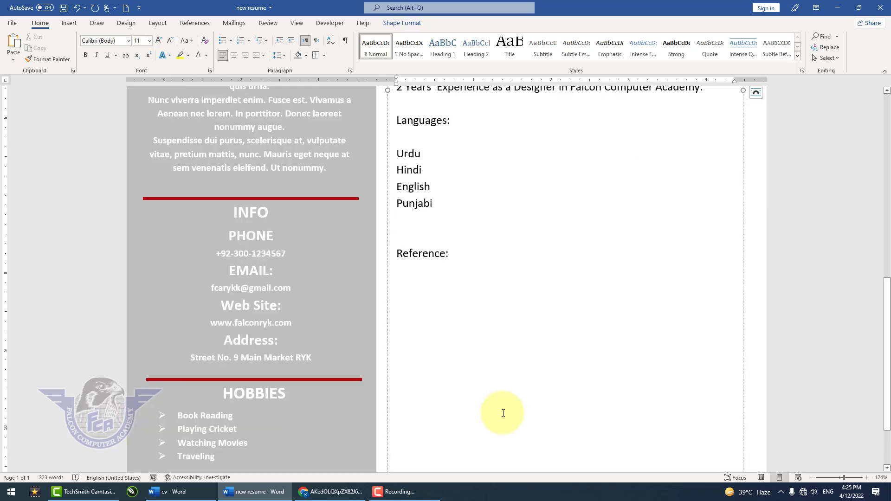
pyautogui.write('Refe')
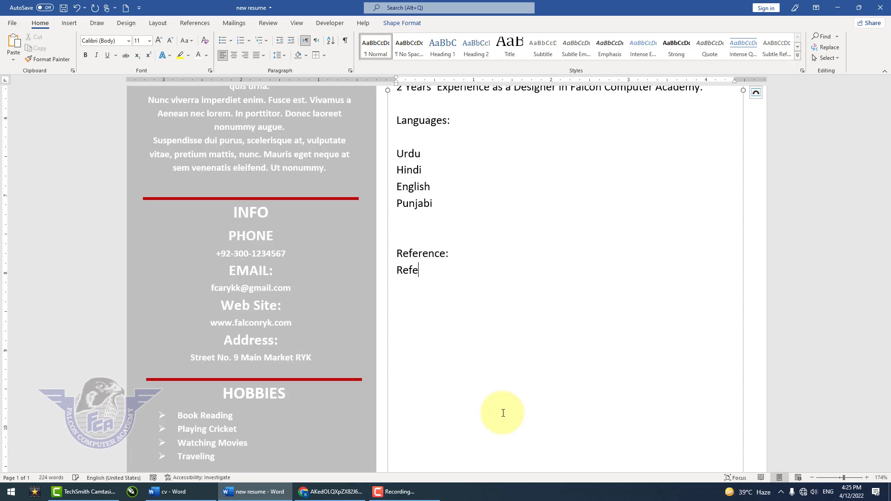
pyautogui.write('rence will be furnished on demand')
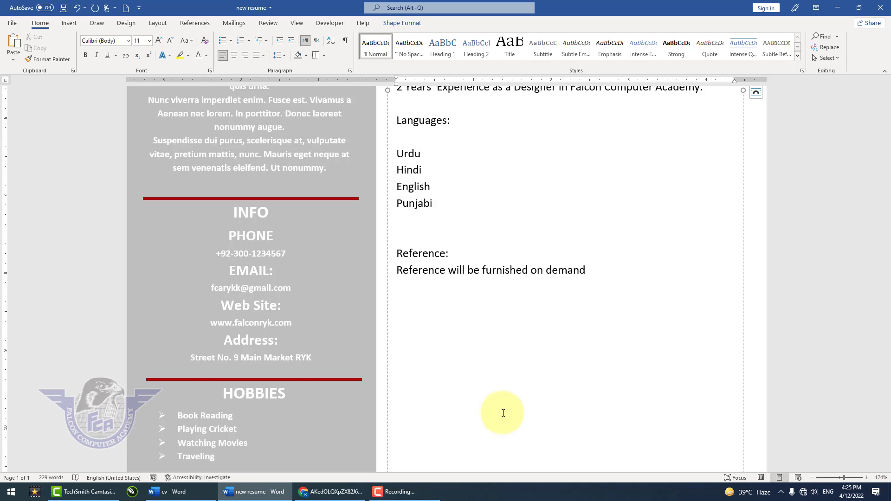
pyautogui.press('Return')
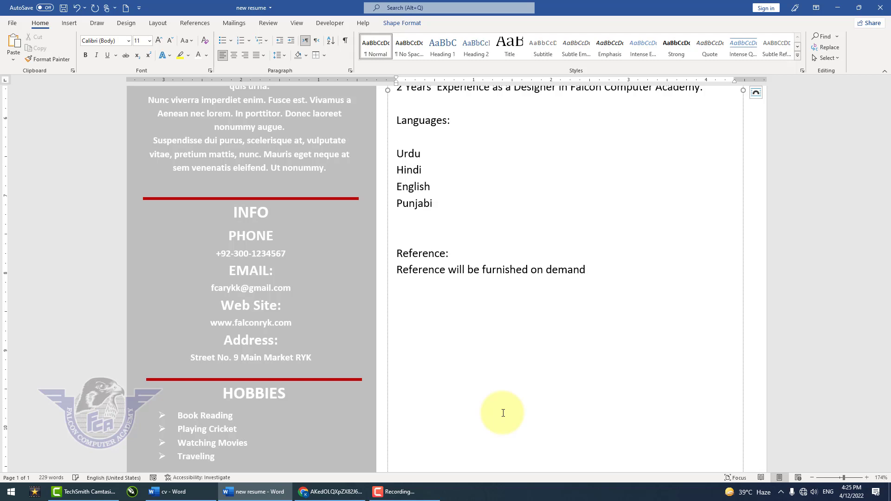
pyautogui.scroll(-8, 473, 370)
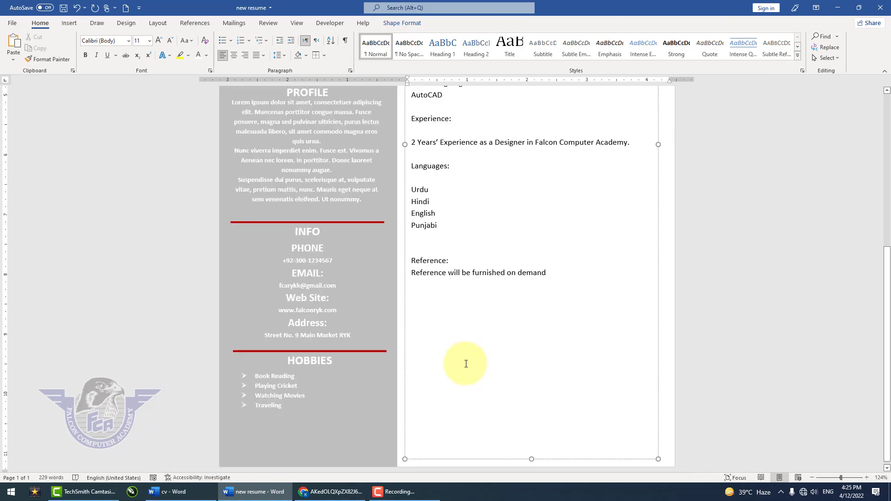
# - Insert three blank lines above the Objective heading in the main text box
pyautogui.scroll(3, 520, 343)
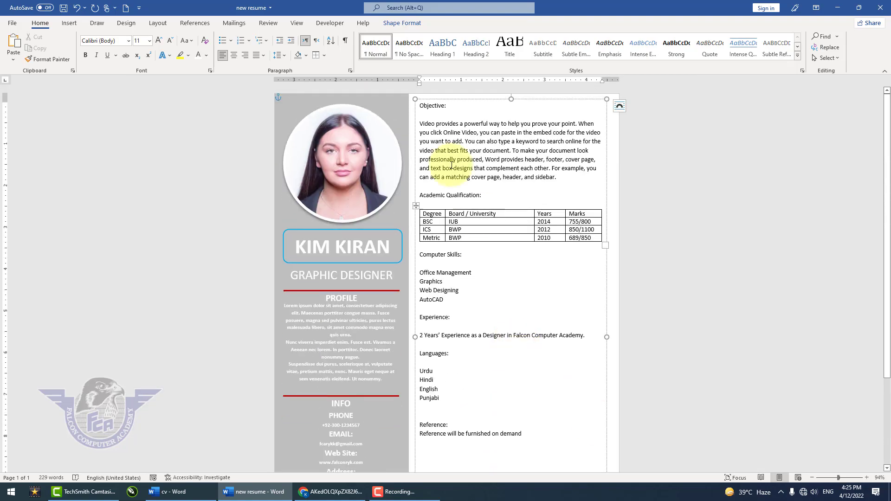
pyautogui.click(420, 106)
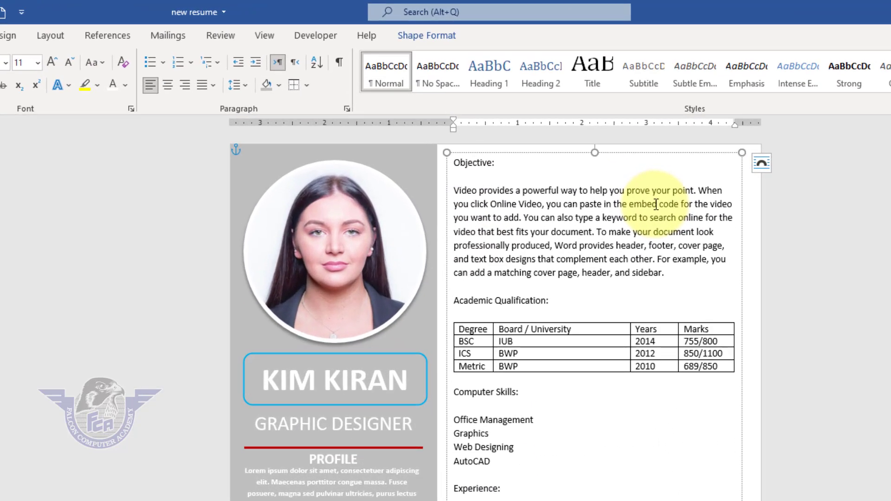
pyautogui.press('Return')
pyautogui.press('Return')
pyautogui.press('Return')
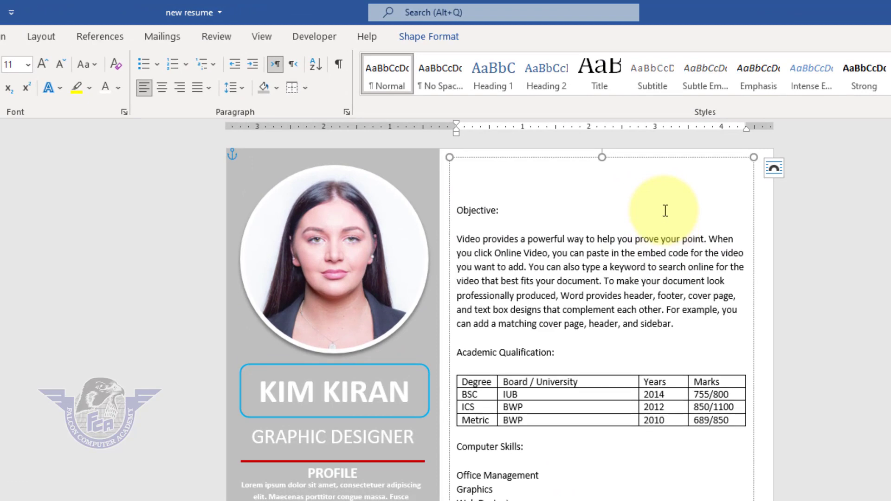
# - Format the Objective heading as bold with a font size of 16
pyautogui.tripleClick(467, 209)
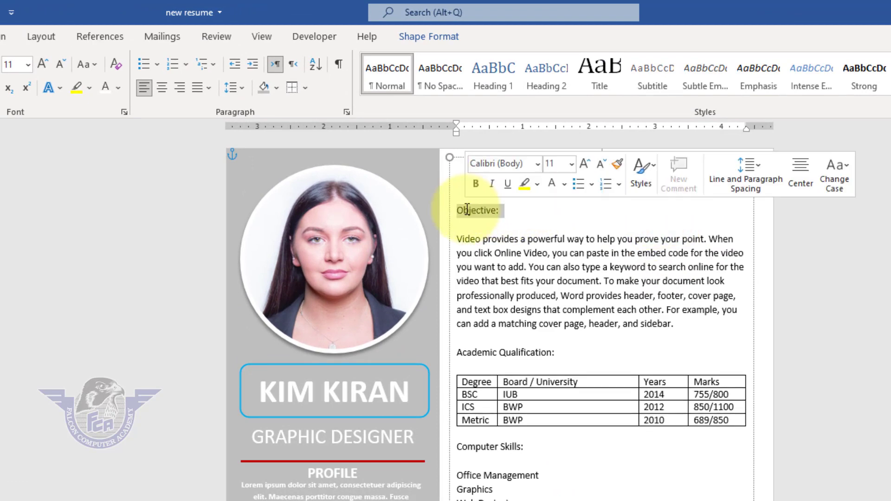
pyautogui.click(27, 64)
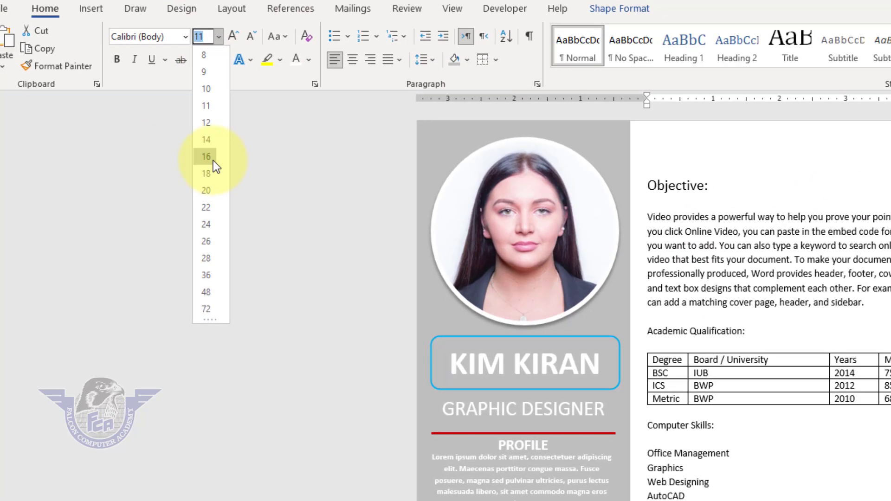
pyautogui.click(23, 188)
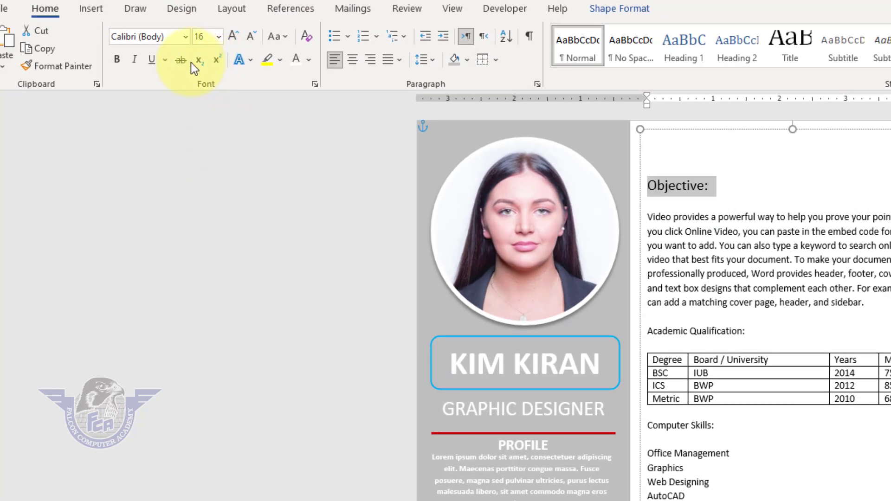
pyautogui.click(117, 59)
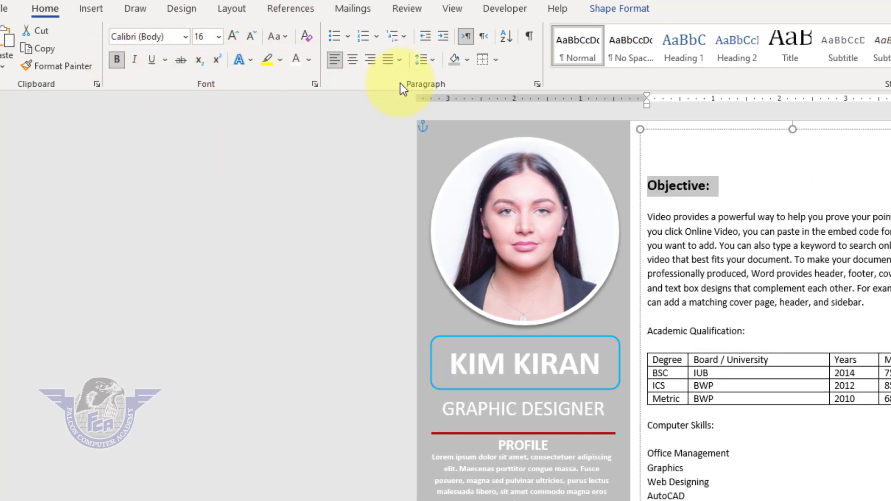
# - Apply blue paragraph shading and white font colour to the Objective heading
pyautogui.click(468, 60)
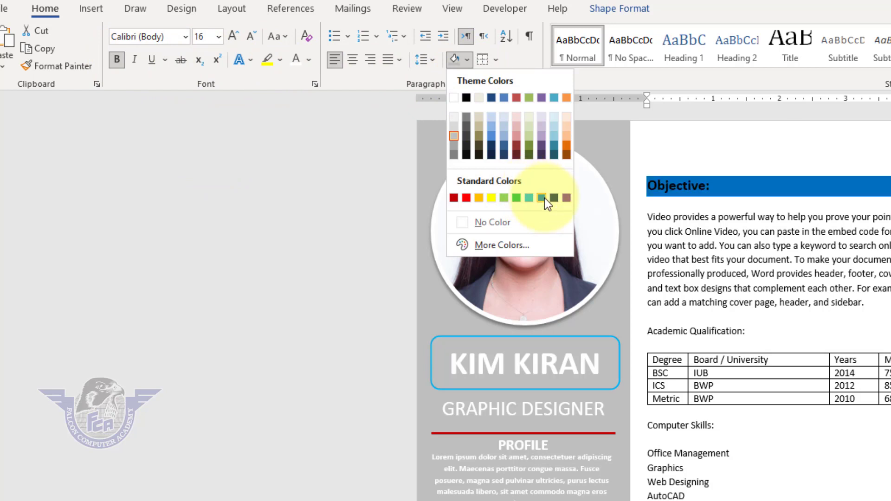
pyautogui.click(543, 198)
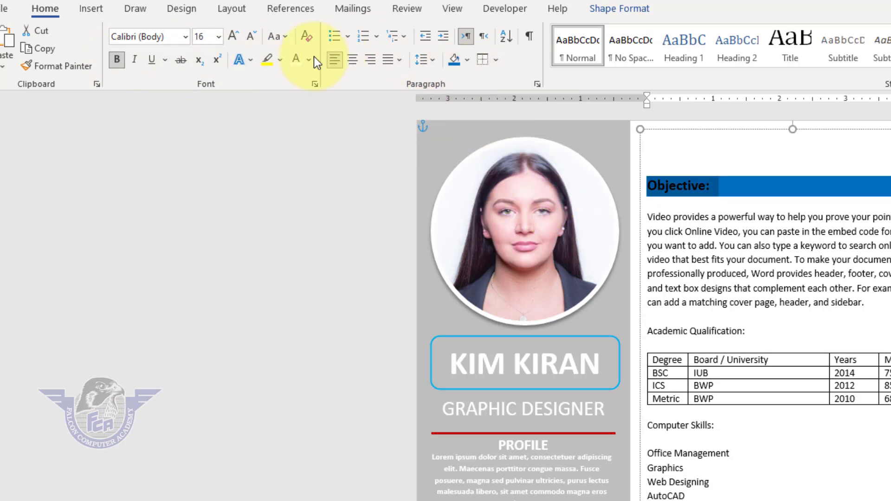
pyautogui.click(296, 63)
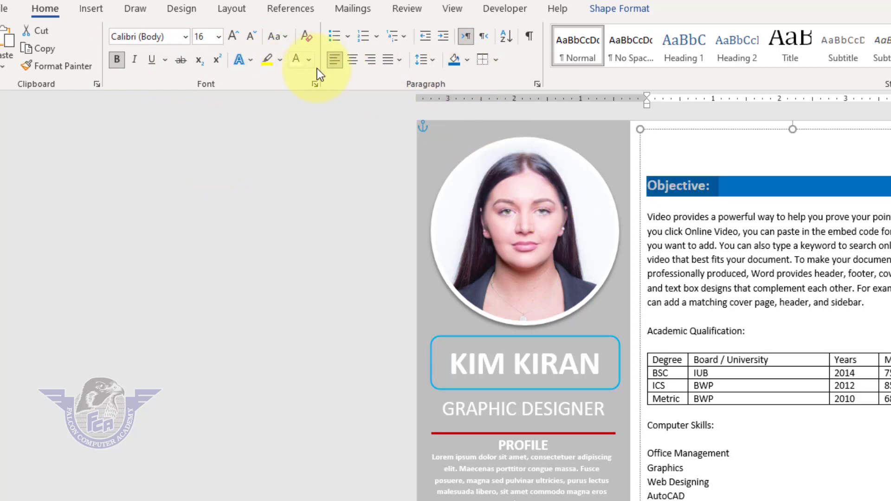
pyautogui.click(710, 186)
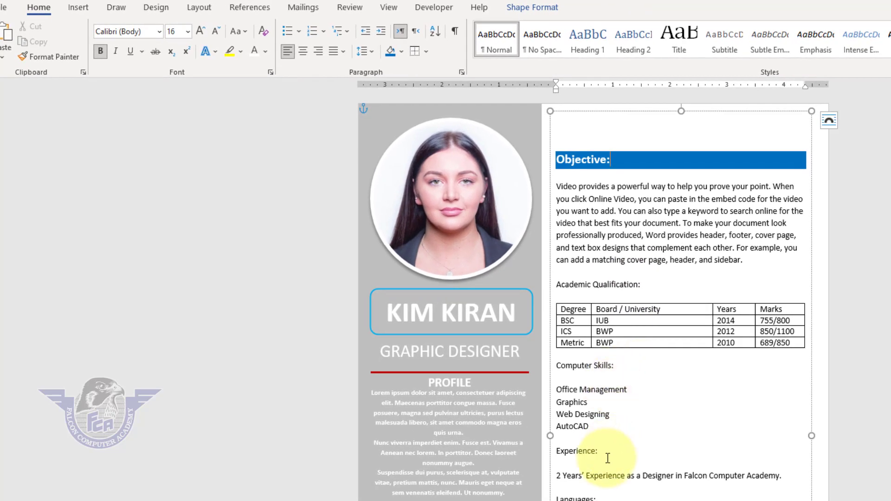
# - Copy the Objective heading's formatting to the Academic Qualification and Computer Skills headings with Format Painter
pyautogui.scroll(-2, 607, 464)
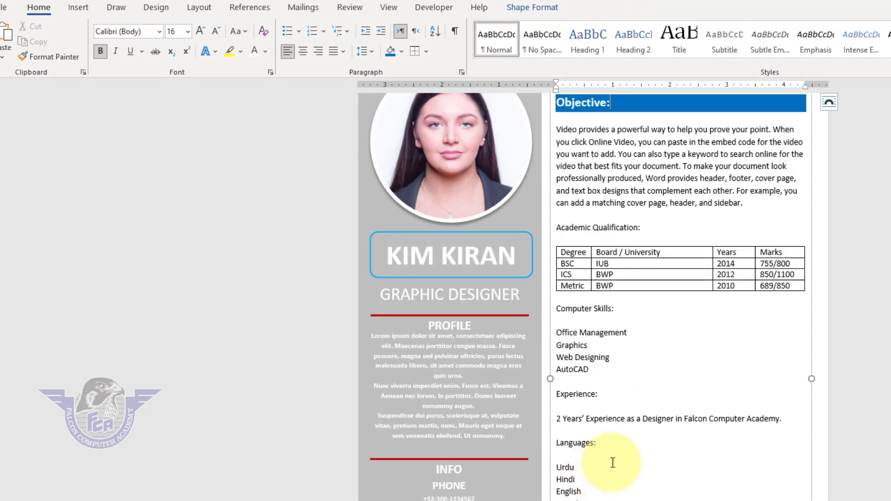
pyautogui.scroll(2, 634, 448)
pyautogui.moveTo(619, 160); pyautogui.dragTo(535, 160)
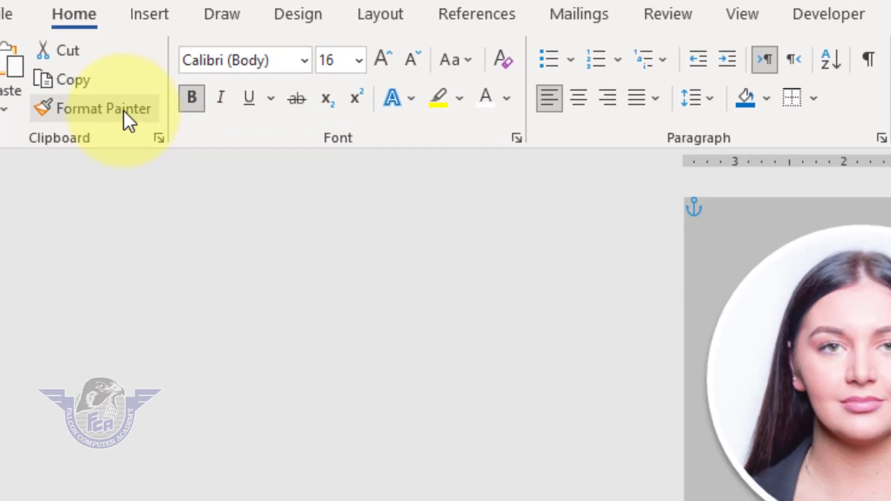
pyautogui.click(63, 57)
pyautogui.moveTo(665, 296); pyautogui.dragTo(578, 296)
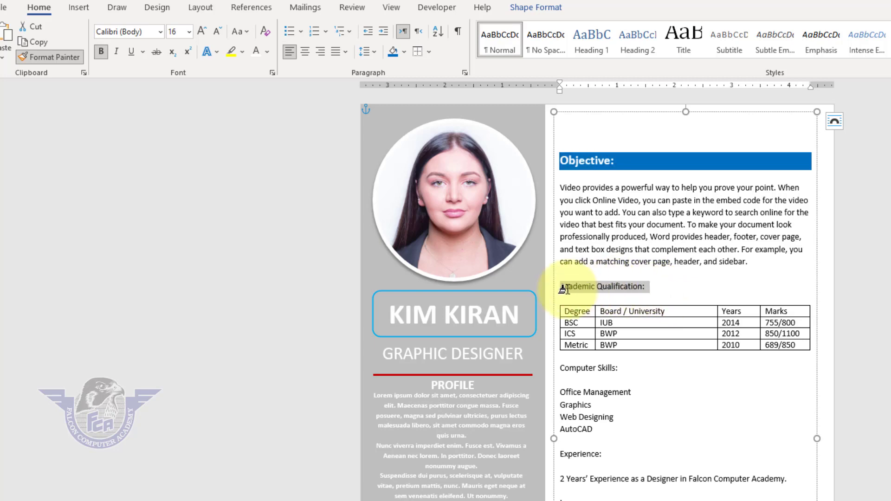
pyautogui.click(62, 60)
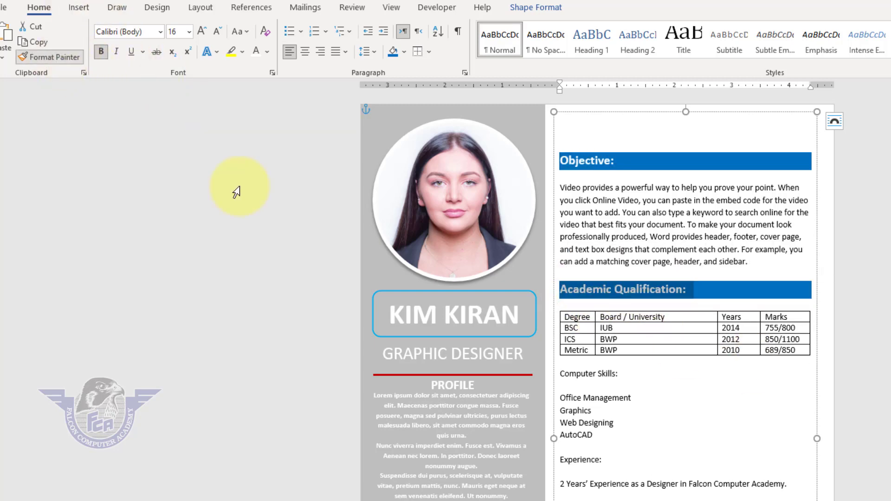
pyautogui.moveTo(620, 374)
pyautogui.mouseDown()
pyautogui.moveTo(573, 373)
pyautogui.moveTo(565, 383)
pyautogui.mouseUp()
pyautogui.scroll(-3, 730, 422)
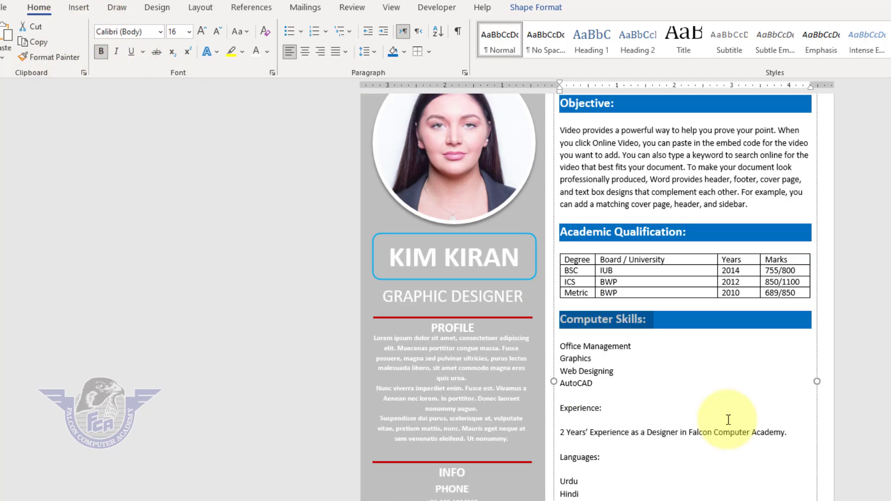
# - Copy the blue heading formatting to the Experience, Languages and Reference headings with Format Painter
pyautogui.click(55, 57)
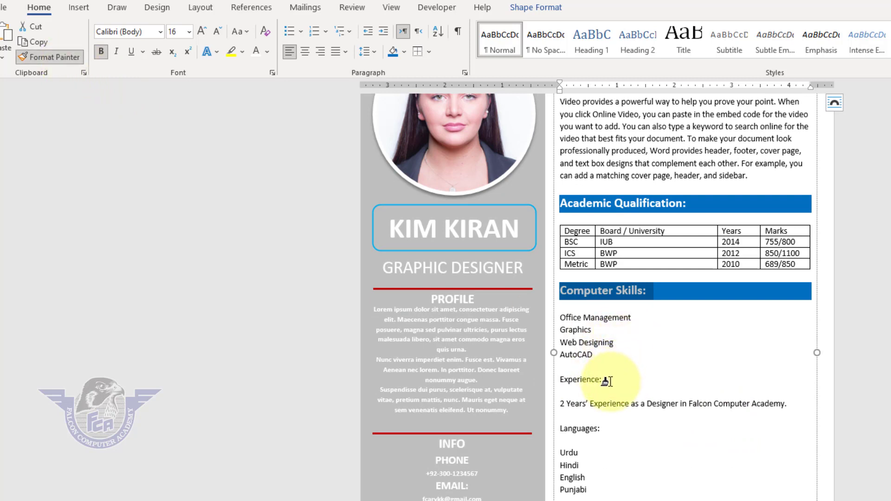
pyautogui.moveTo(606, 378); pyautogui.dragTo(559, 379)
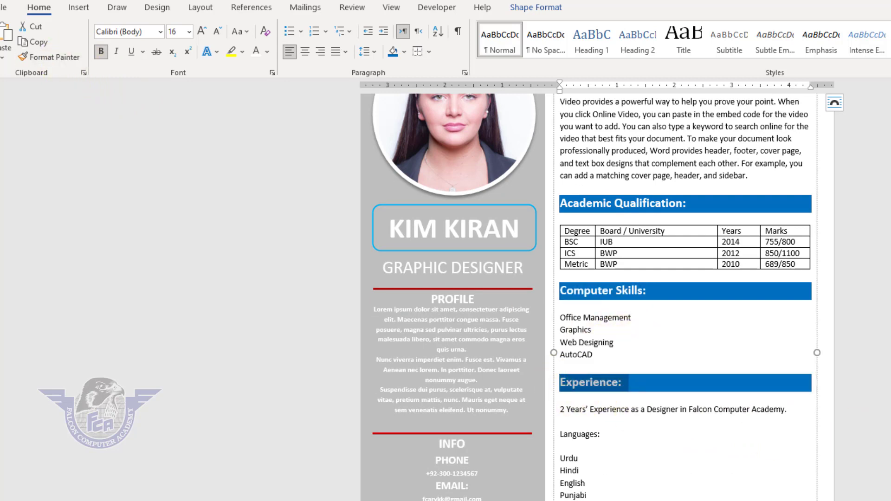
pyautogui.click(69, 60)
pyautogui.moveTo(605, 440); pyautogui.dragTo(557, 437)
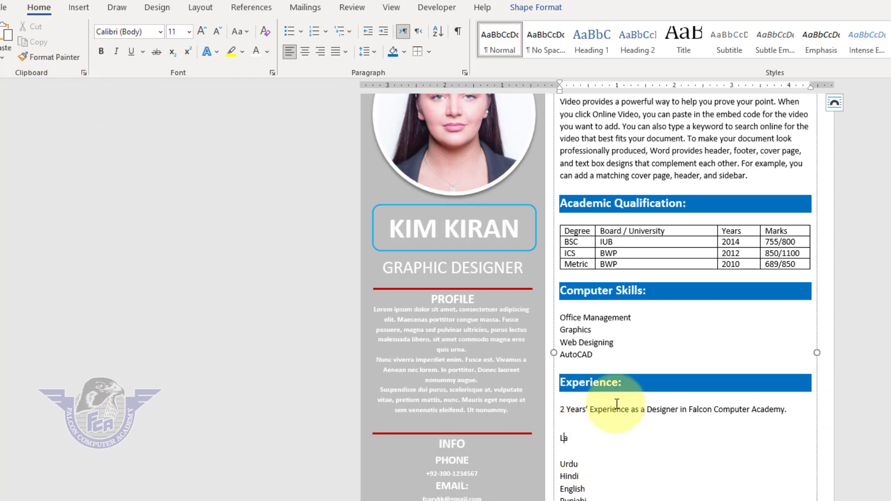
pyautogui.moveTo(629, 389); pyautogui.dragTo(534, 390)
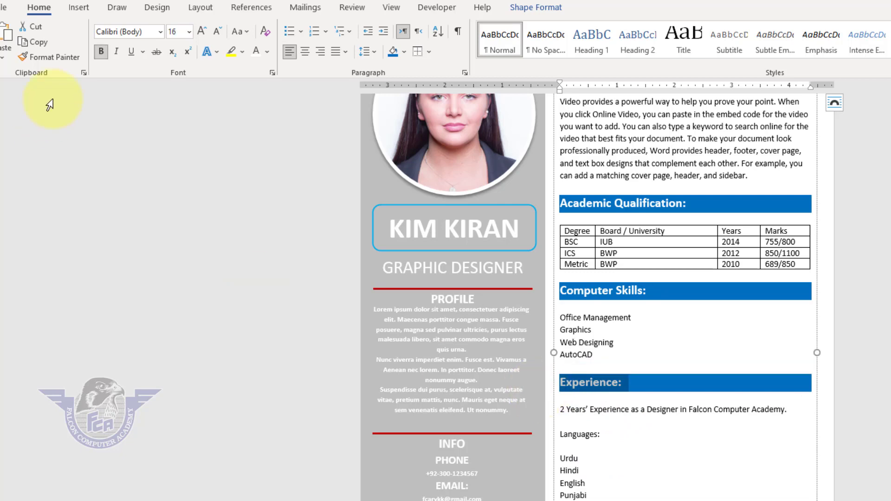
pyautogui.click(70, 58)
pyautogui.moveTo(606, 435); pyautogui.dragTo(458, 442)
pyautogui.click(67, 58)
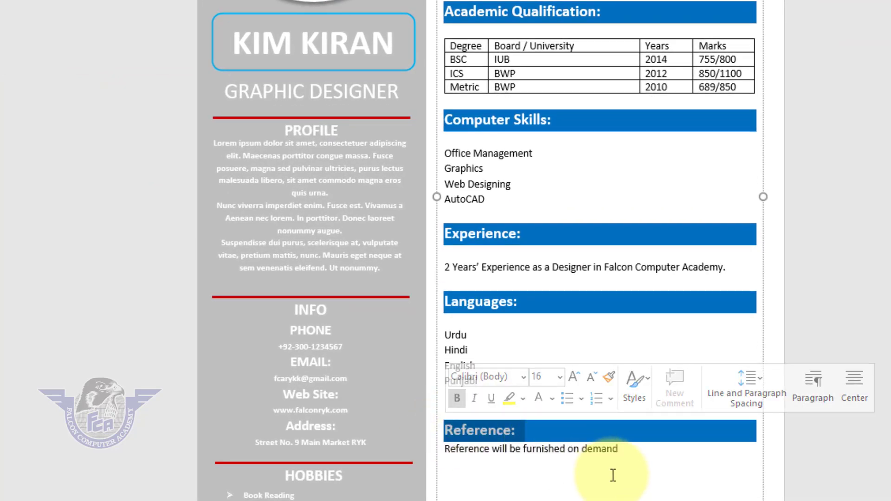
# - Insert a blank line between the Reference heading and the sentence below it
pyautogui.click(463, 459)
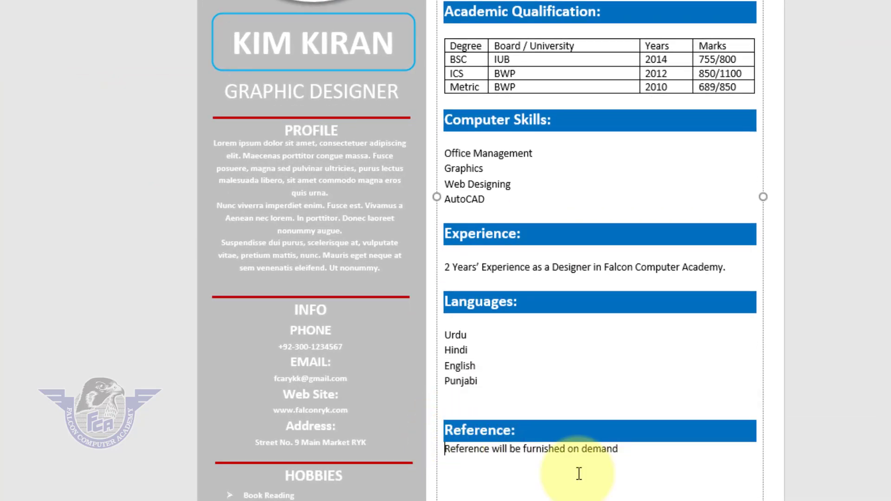
pyautogui.press('Return')
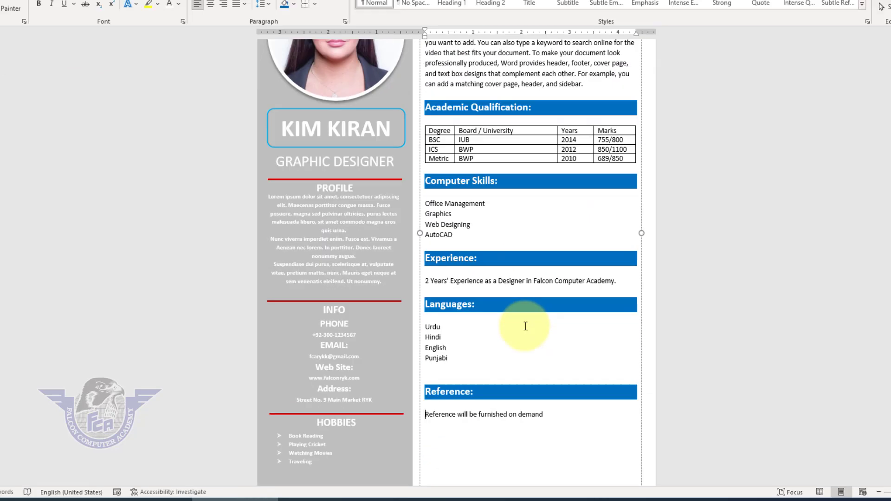
pyautogui.keyDown('ctrl'); pyautogui.scroll(-3, 507, 334); pyautogui.keyUp('ctrl')
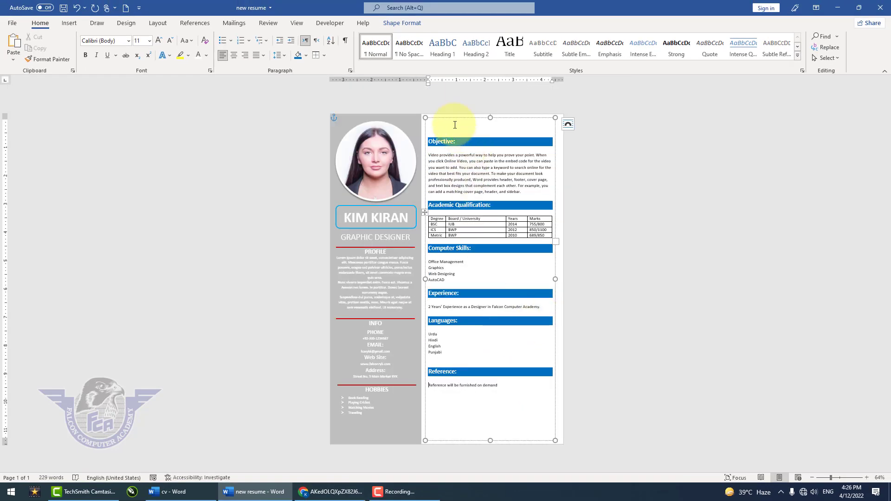
# - Set the line spacing of the paragraph under the Objective heading to 1.5
pyautogui.click(455, 124)
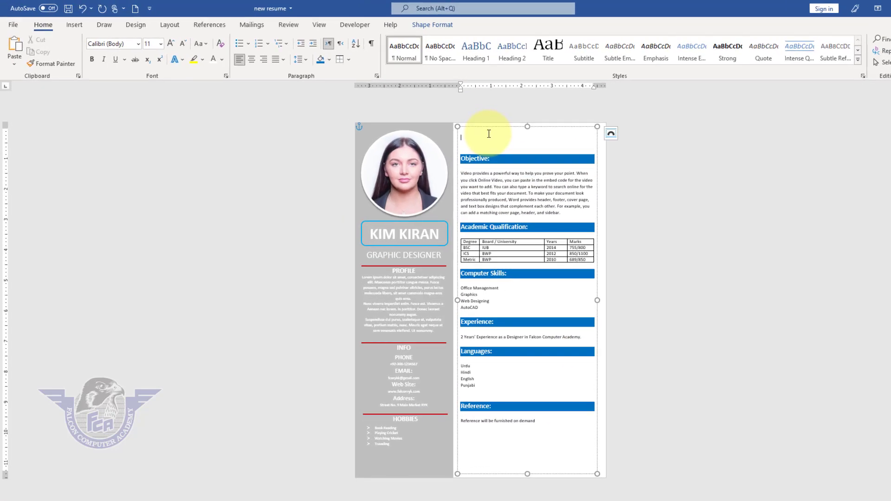
pyautogui.click(488, 174)
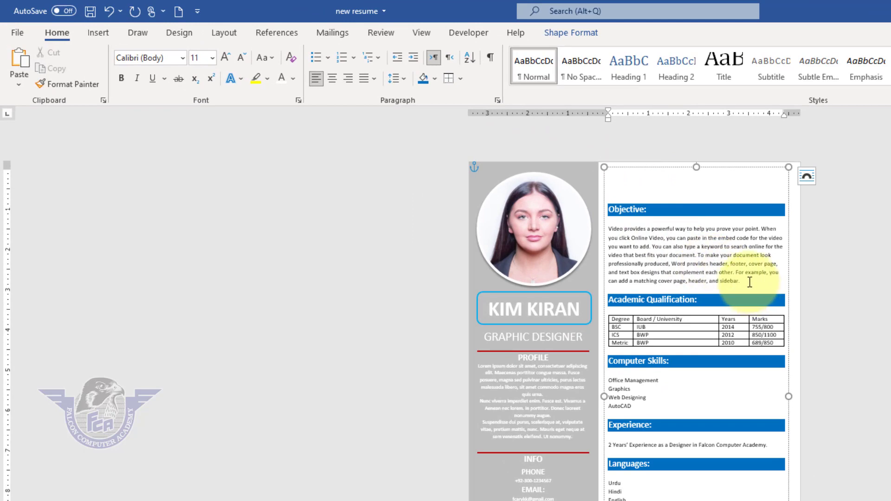
pyautogui.moveTo(743, 280); pyautogui.dragTo(608, 229)
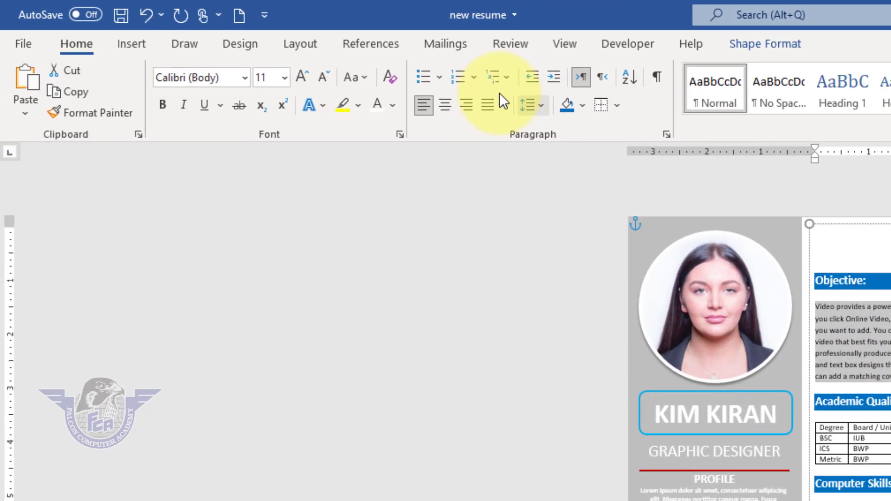
pyautogui.click(428, 84)
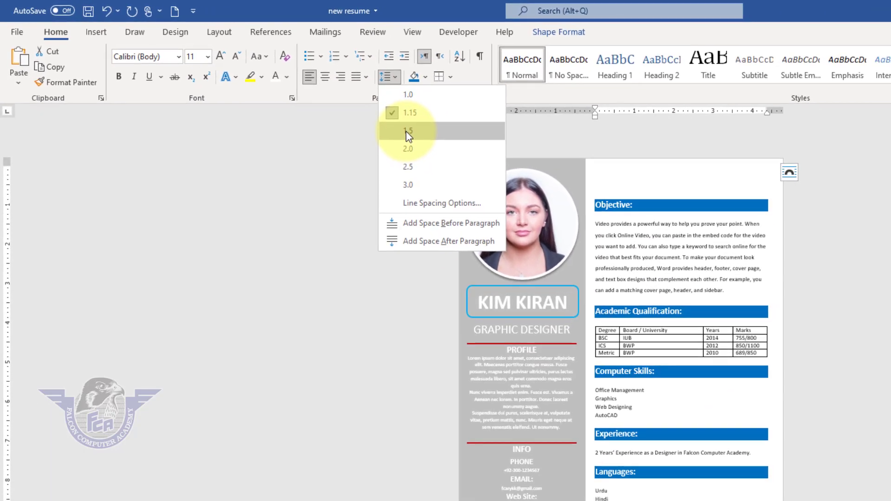
pyautogui.click(507, 164)
pyautogui.click(659, 280)
# - Turn the four Computer Skills entries, from Office Management to AutoCAD, into an arrow-bulleted list
pyautogui.moveTo(635, 415); pyautogui.dragTo(594, 389)
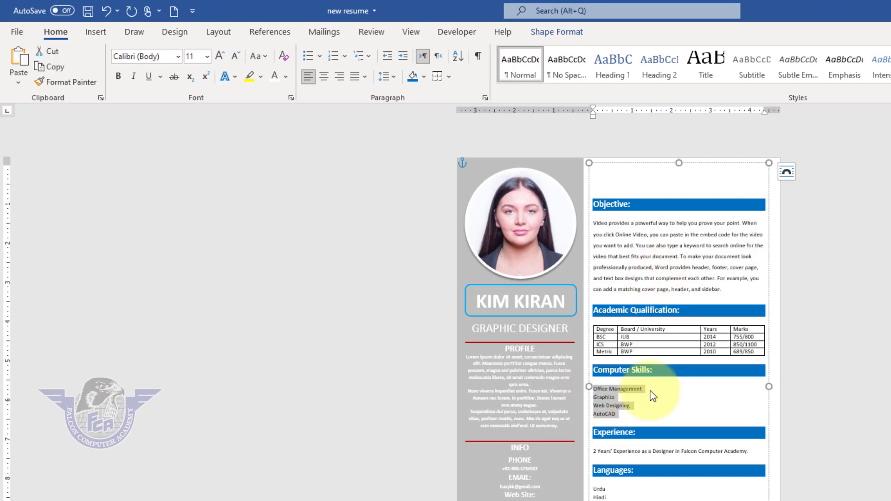
pyautogui.keyDown('ctrl'); pyautogui.scroll(10, 652, 395); pyautogui.keyUp('ctrl')
pyautogui.keyDown('ctrl'); pyautogui.scroll(4, 650, 393); pyautogui.keyUp('ctrl')
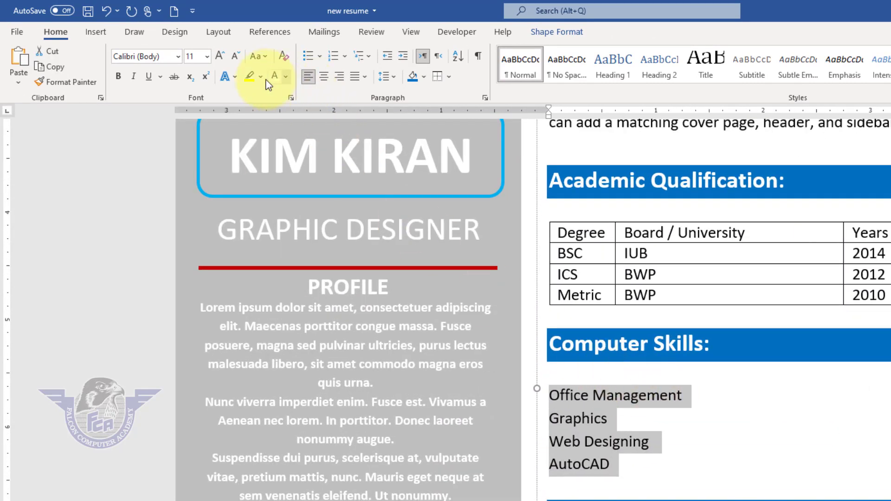
pyautogui.click(305, 60)
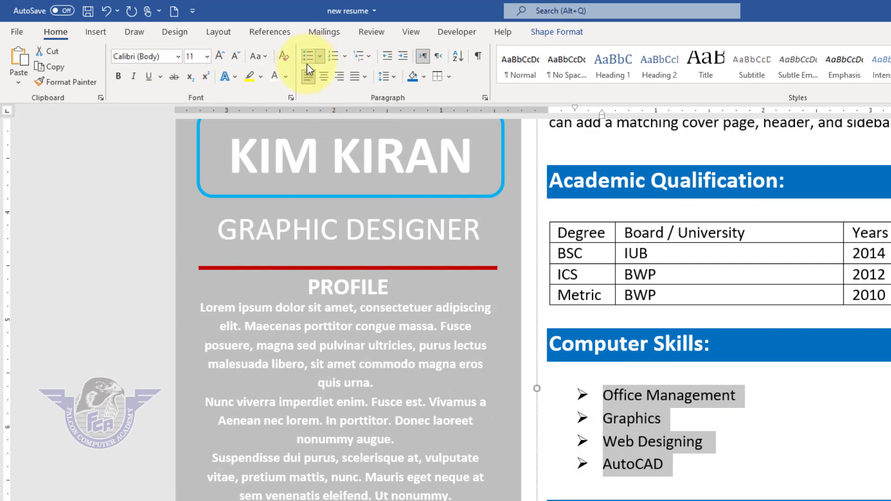
# - Turn the Experience sentence and the four language entries, from Urdu to Punjabi, into arrow-bulleted lists
pyautogui.scroll(-4, 629, 358)
pyautogui.click(683, 307)
pyautogui.tripleClick(682, 306)
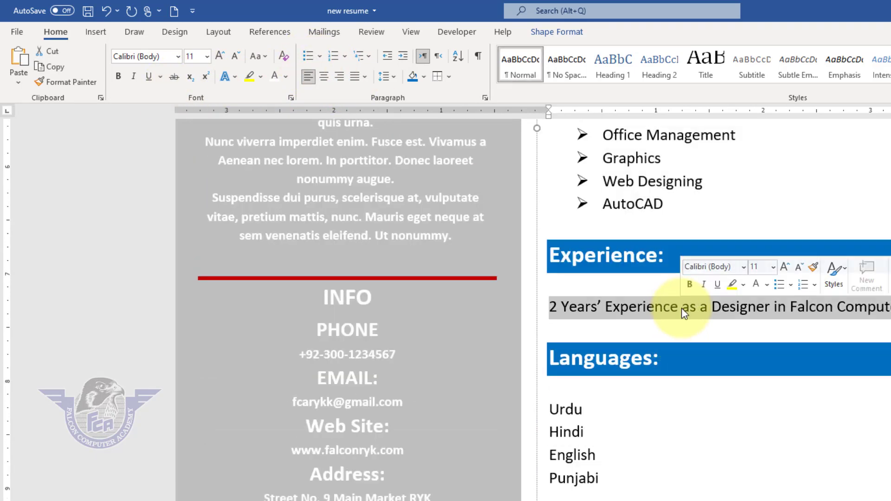
pyautogui.click(308, 62)
pyautogui.scroll(-2, 693, 389)
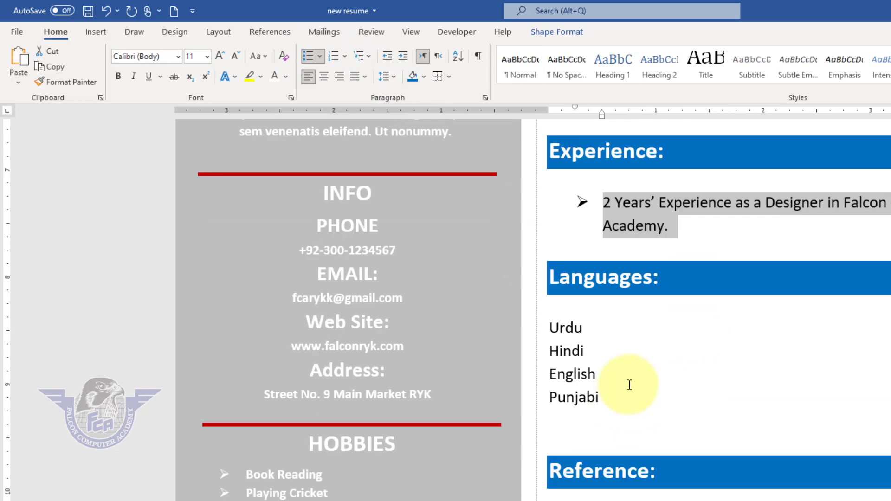
pyautogui.moveTo(592, 398); pyautogui.dragTo(552, 326)
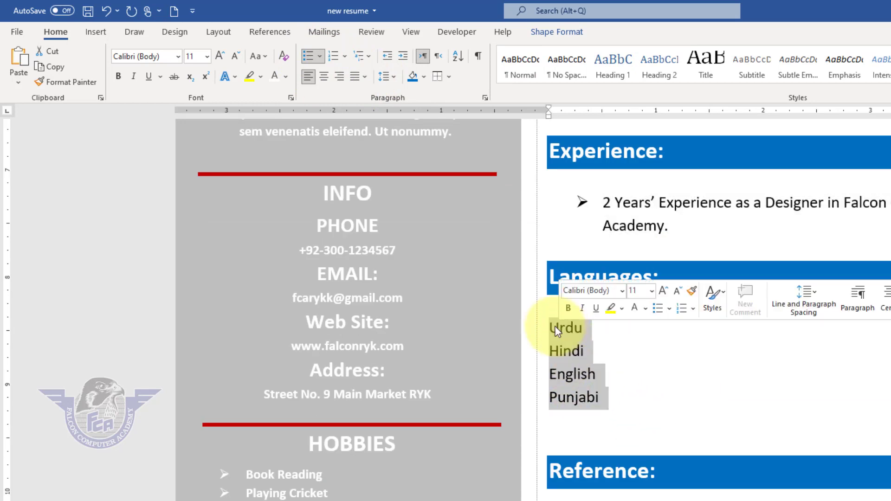
pyautogui.click(309, 59)
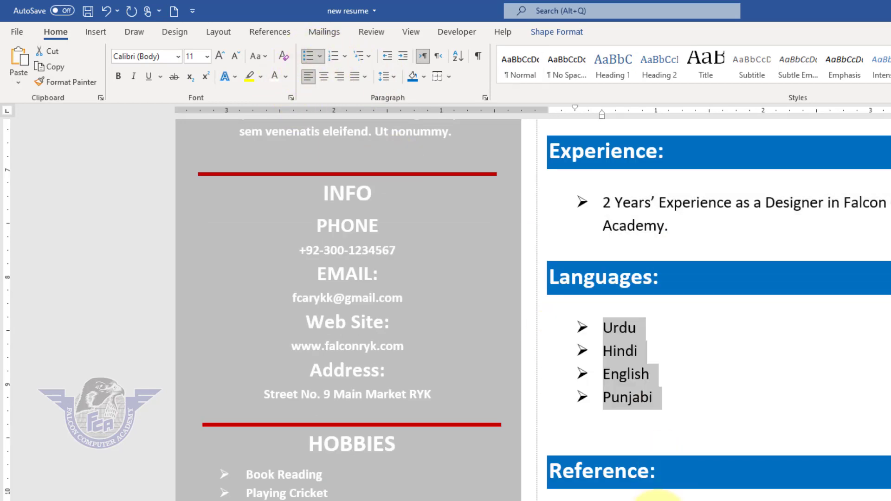
# - Add an arrow bullet to the sentence under the Reference heading and check the whole page in the print preview
pyautogui.click(652, 489)
pyautogui.click(308, 57)
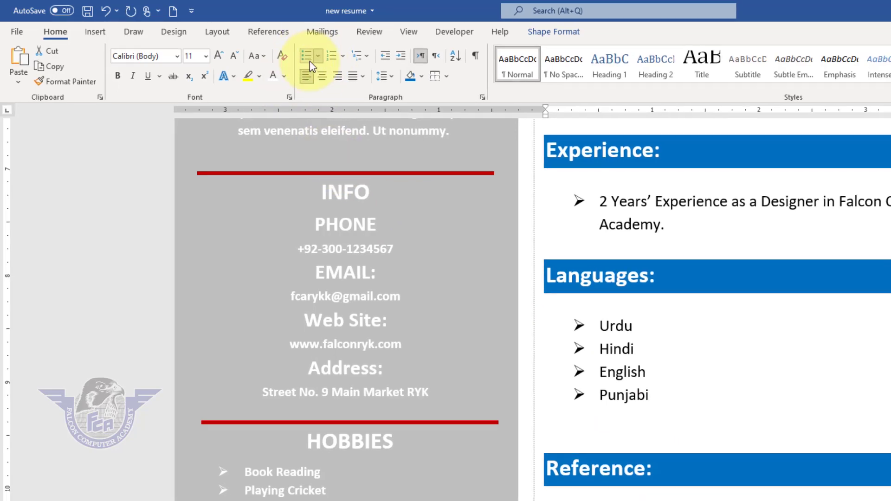
pyautogui.click(583, 478)
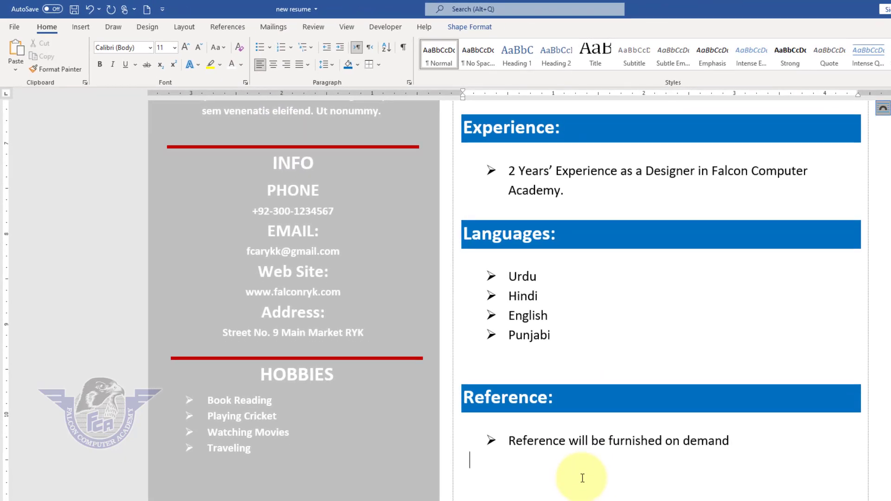
pyautogui.hotkey('ctrl', 'p')
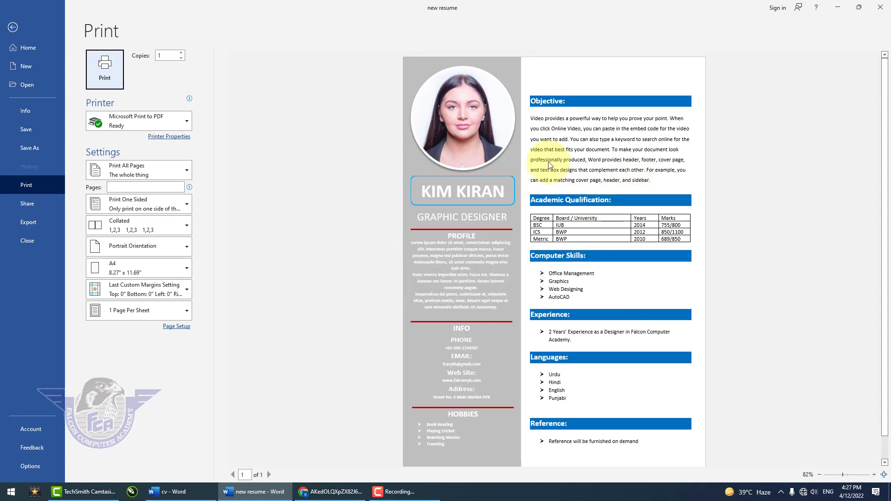
pyautogui.press('Escape')
# - Fill the sidebar shape with the darkest grey of the white theme color and check the page in the print preview
pyautogui.scroll(5, 500, 150)
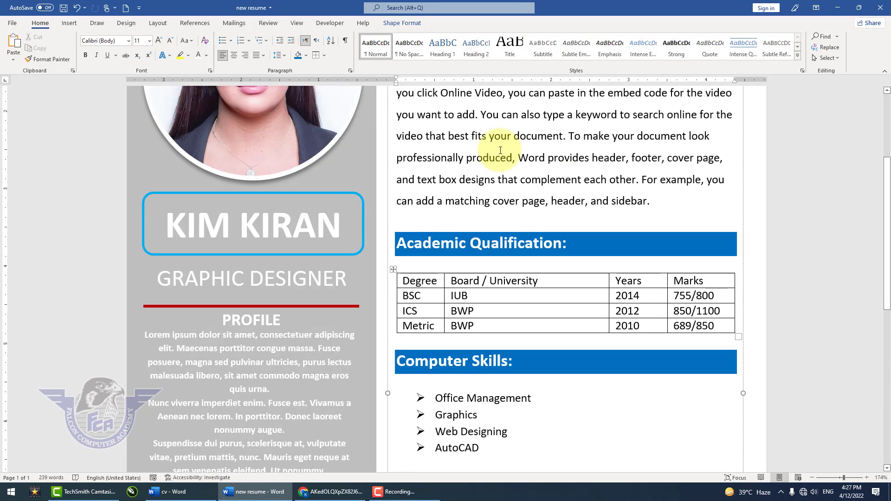
pyautogui.scroll(2, 500, 150)
pyautogui.click(369, 241)
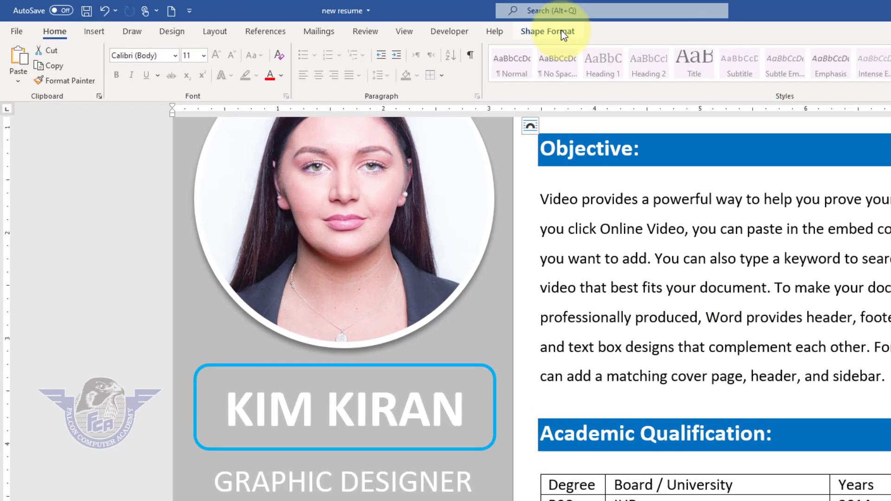
pyautogui.click(404, 22)
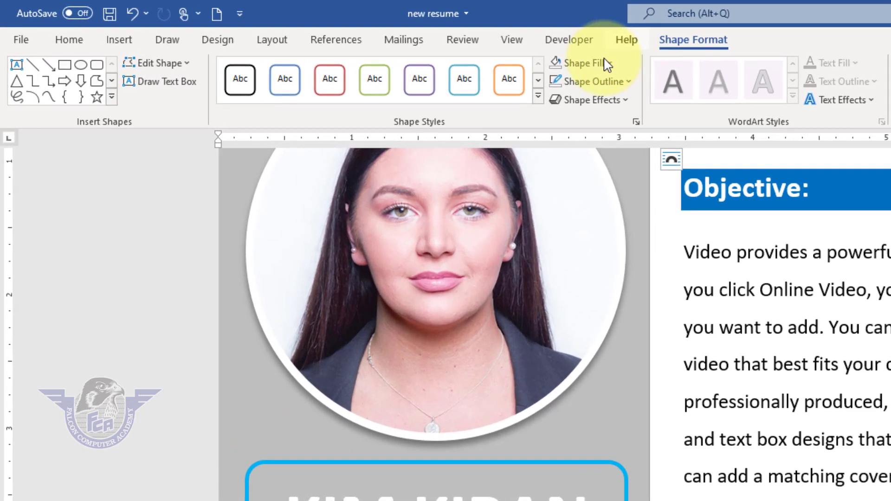
pyautogui.click(608, 63)
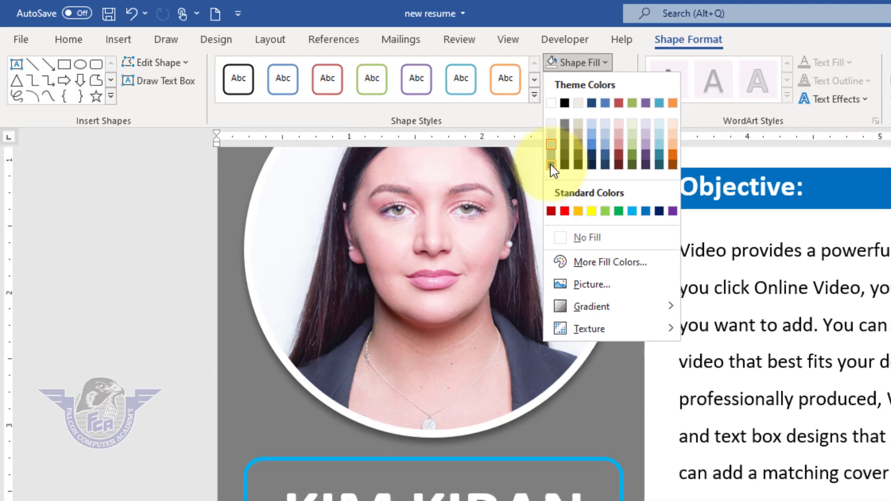
pyautogui.click(551, 169)
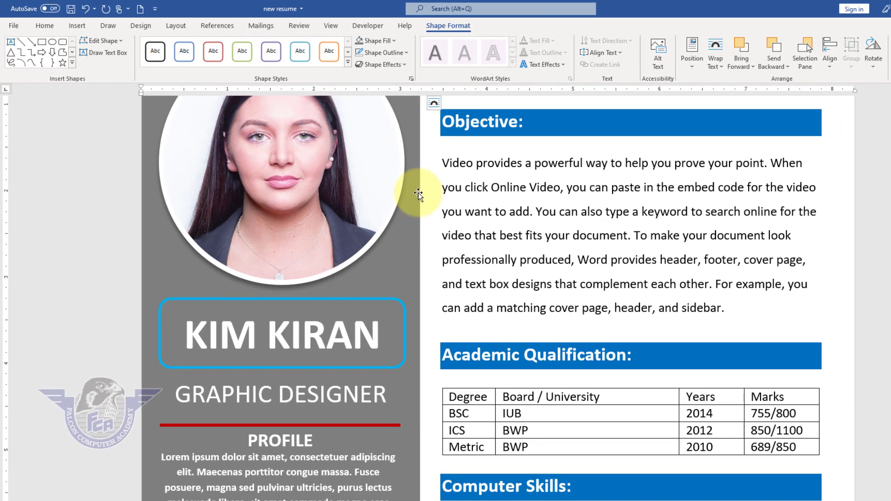
pyautogui.hotkey('ctrl', 'p')
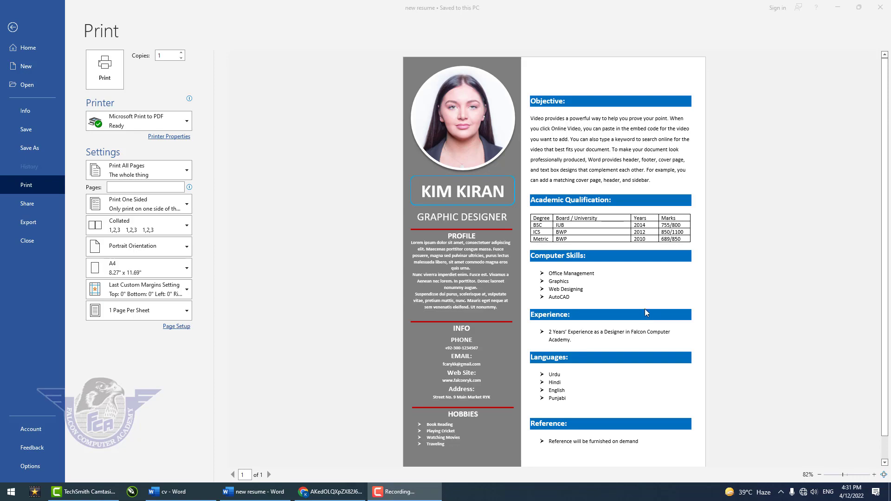
pyautogui.press('Escape')
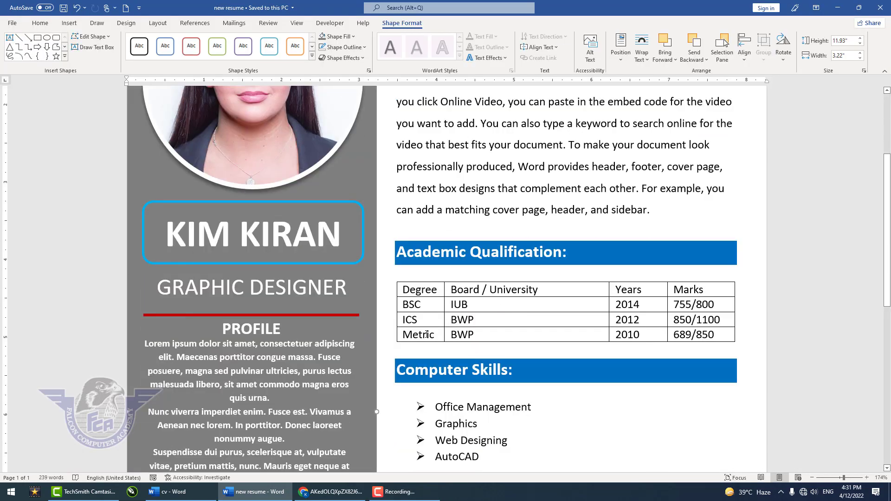
# - Center the text in all cells of the Academic Qualification table, both ways, and remove all the table's borders
pyautogui.click(393, 277)
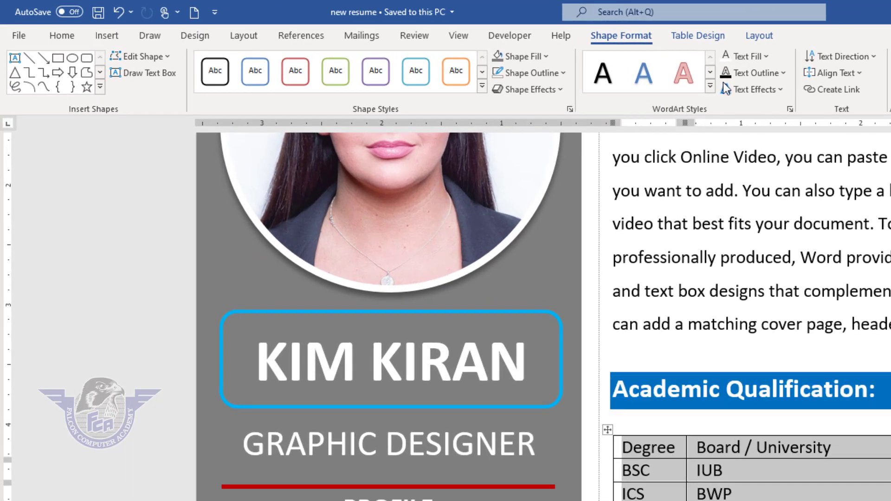
pyautogui.click(750, 42)
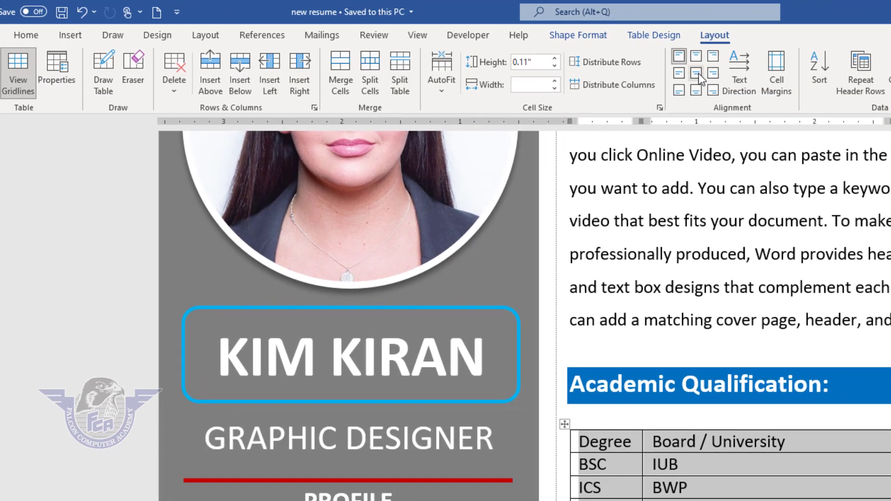
pyautogui.click(742, 75)
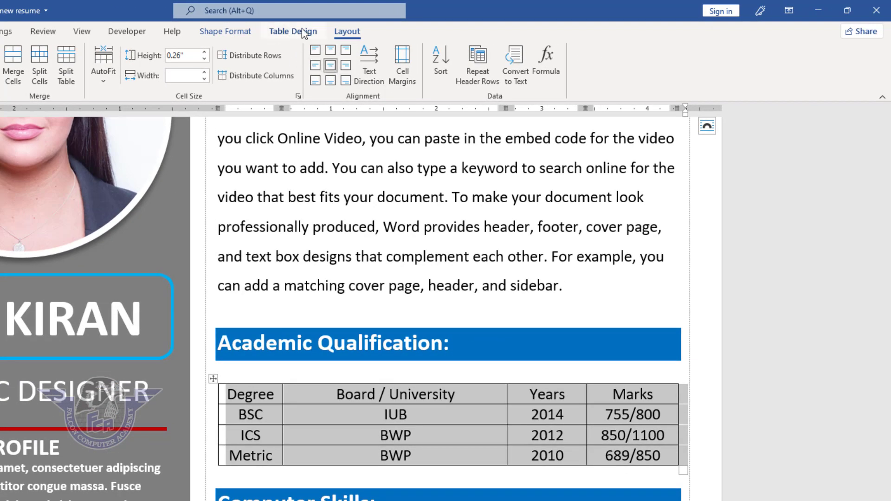
pyautogui.click(299, 32)
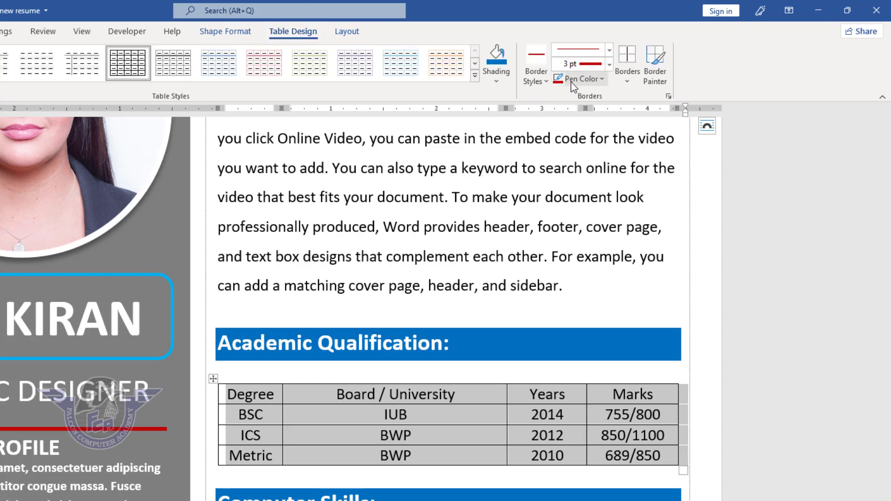
pyautogui.click(628, 81)
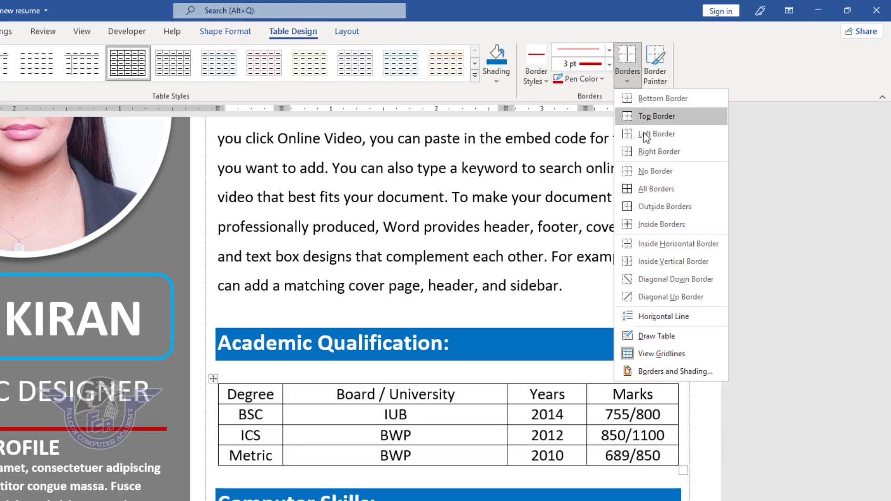
pyautogui.click(650, 167)
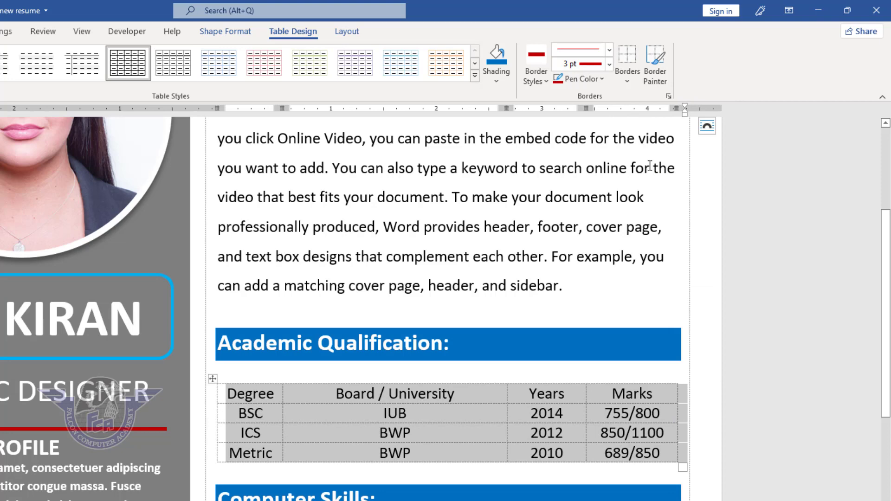
# - Make the header row of the Academic Qualification table bold and increase its font size to 12
pyautogui.click(257, 398)
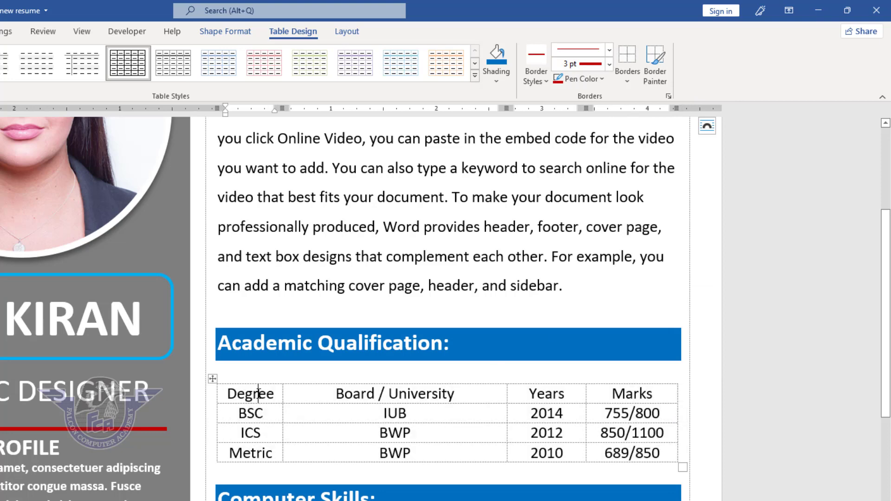
pyautogui.moveTo(255, 393); pyautogui.dragTo(615, 394)
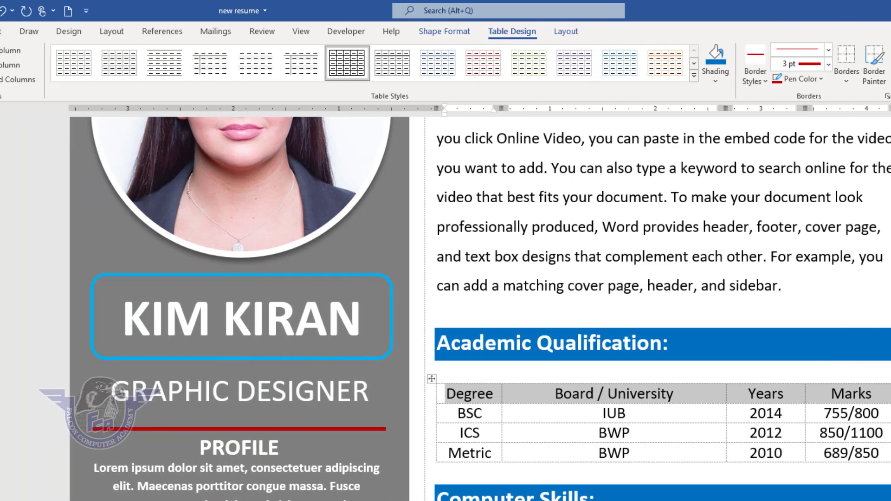
pyautogui.click(55, 32)
pyautogui.click(117, 75)
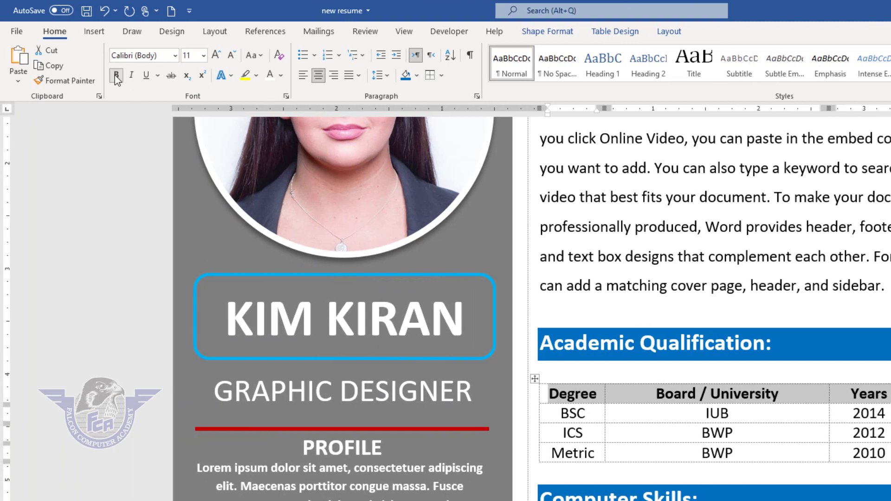
pyautogui.click(216, 57)
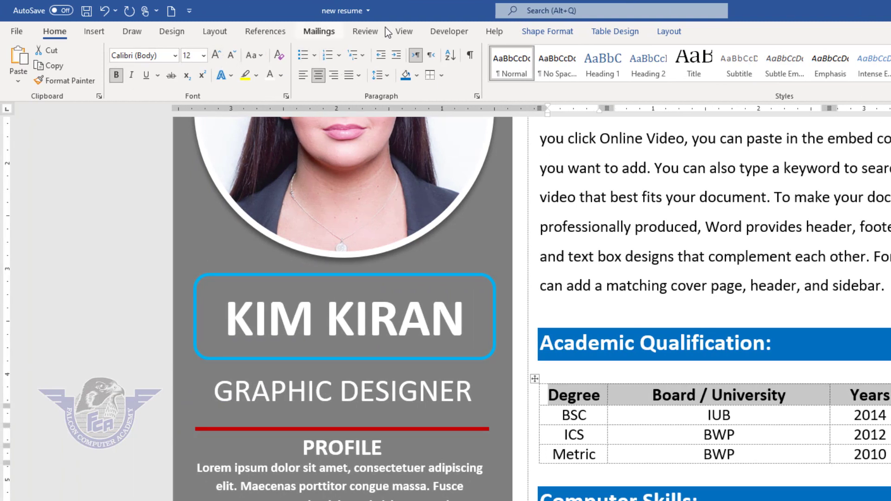
# - Shade the table's header row with the darkest grey of the white theme color and make its text white
pyautogui.click(616, 33)
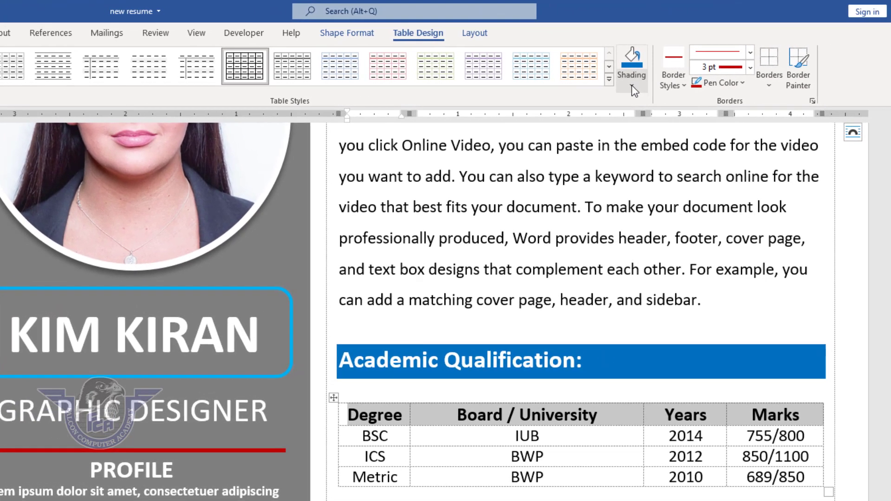
pyautogui.click(632, 86)
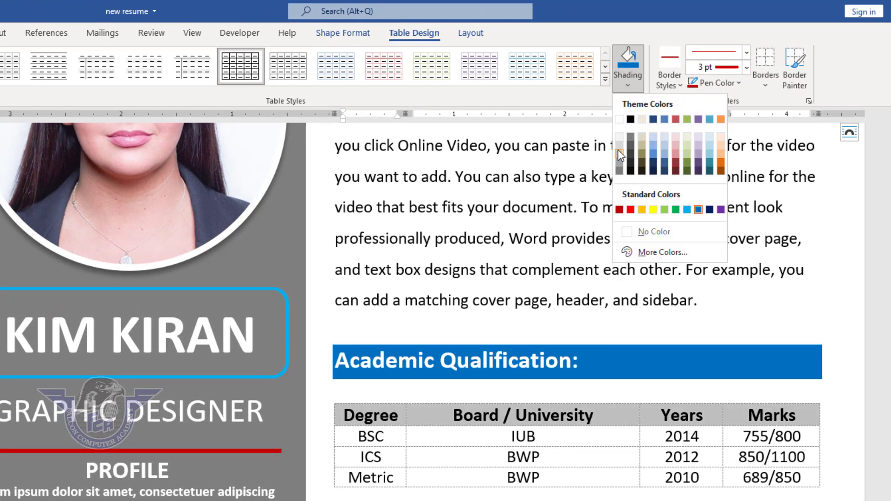
pyautogui.click(630, 163)
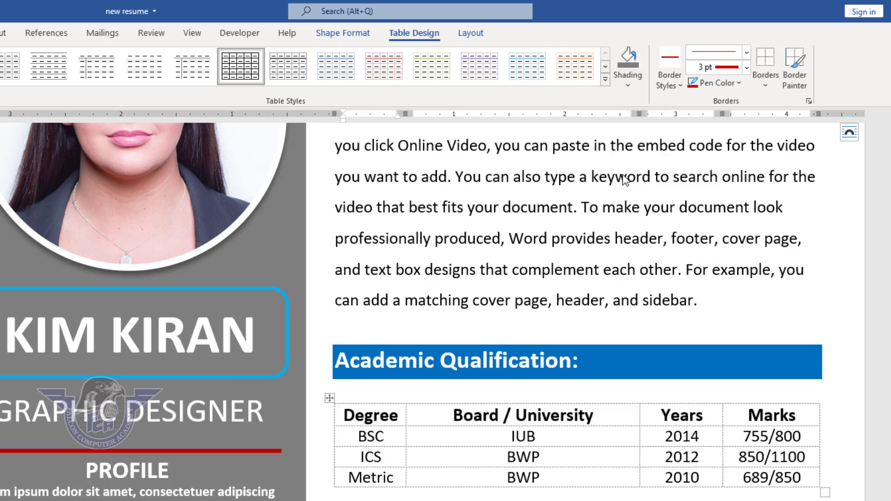
pyautogui.click(0, 33)
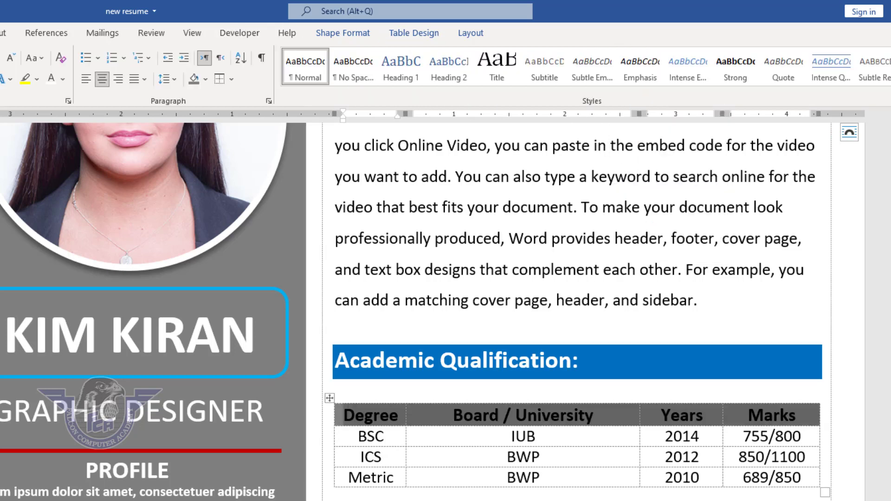
pyautogui.click(51, 78)
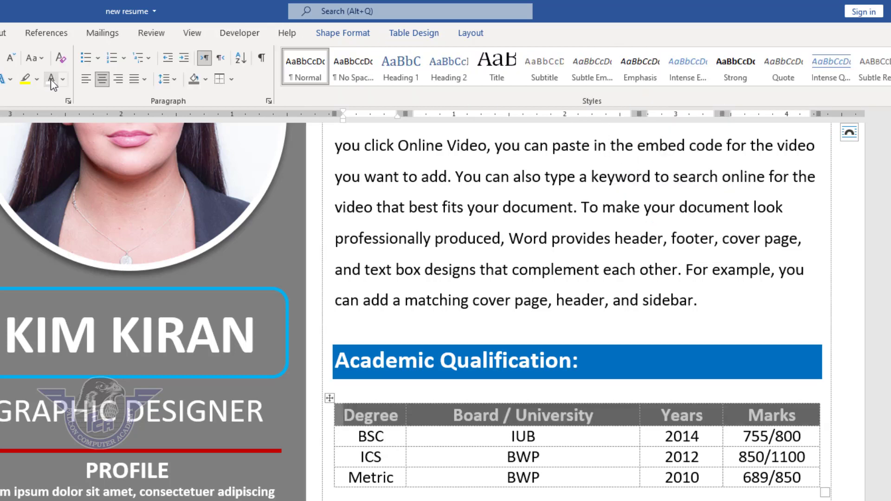
pyautogui.click(384, 419)
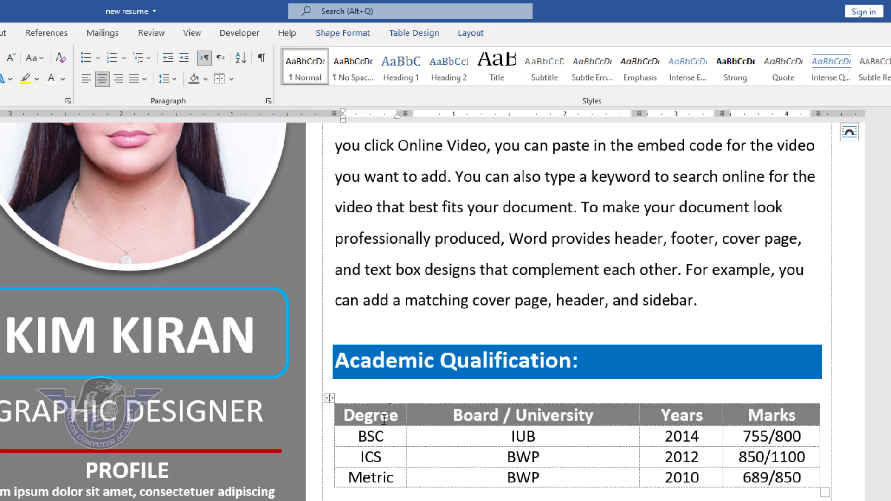
# - Add red 3 pt inside vertical borders to the whole Academic Qualification table and open the print preview
pyautogui.moveTo(419, 425); pyautogui.dragTo(808, 483)
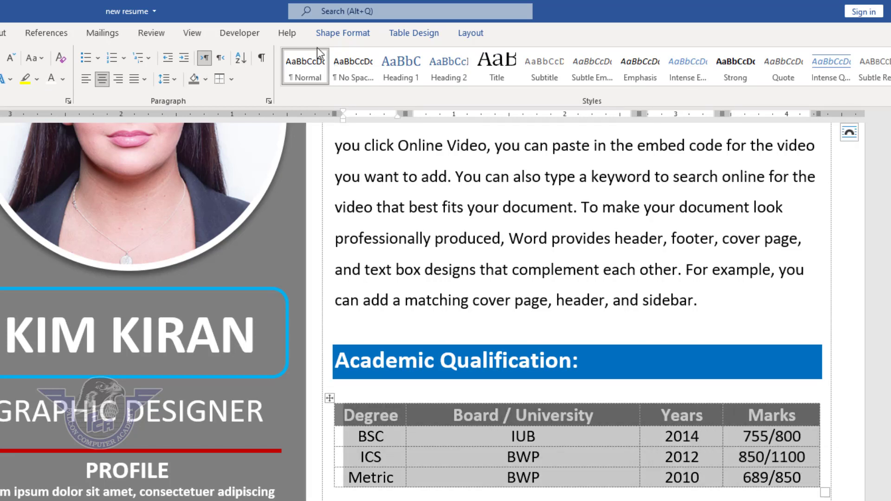
pyautogui.click(417, 36)
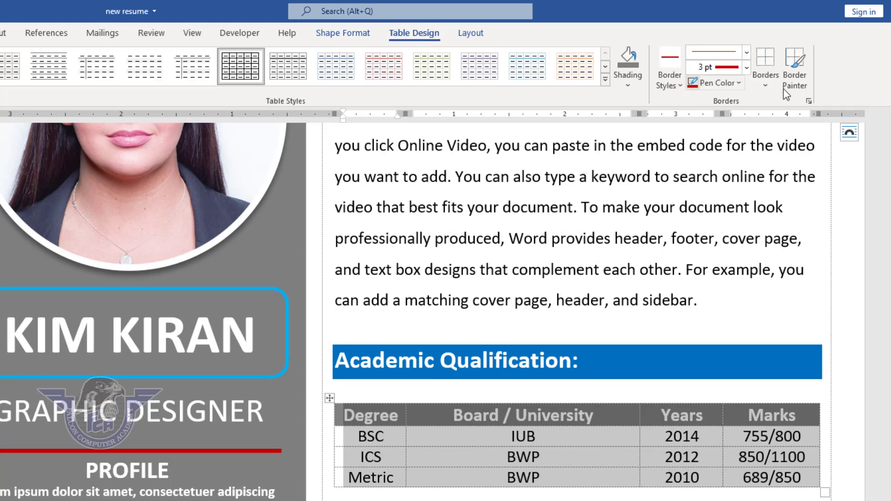
pyautogui.click(766, 87)
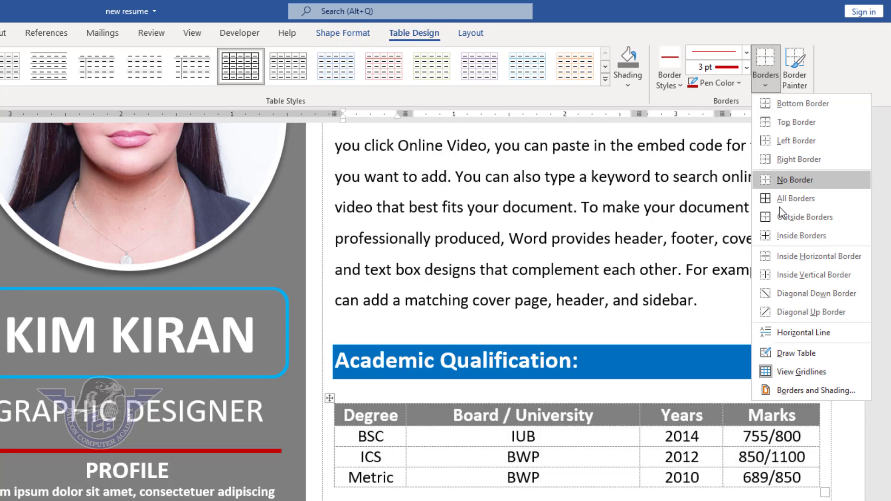
pyautogui.click(802, 276)
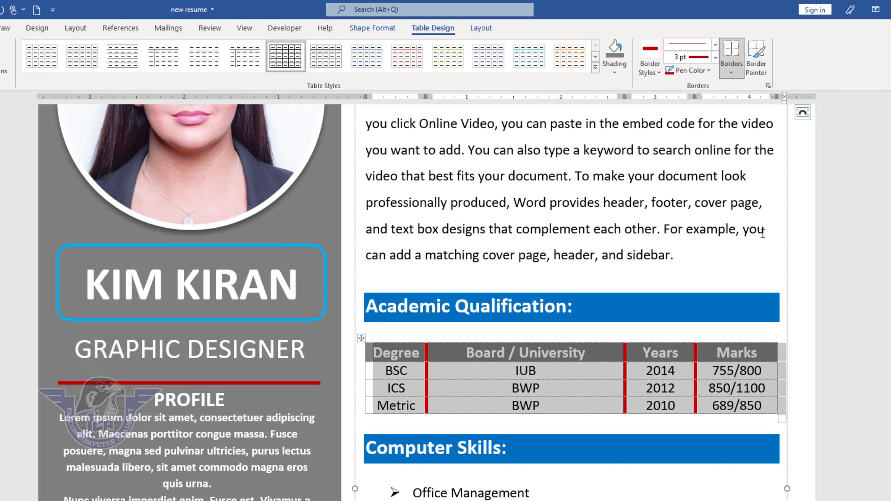
pyautogui.hotkey('ctrl', 'p')
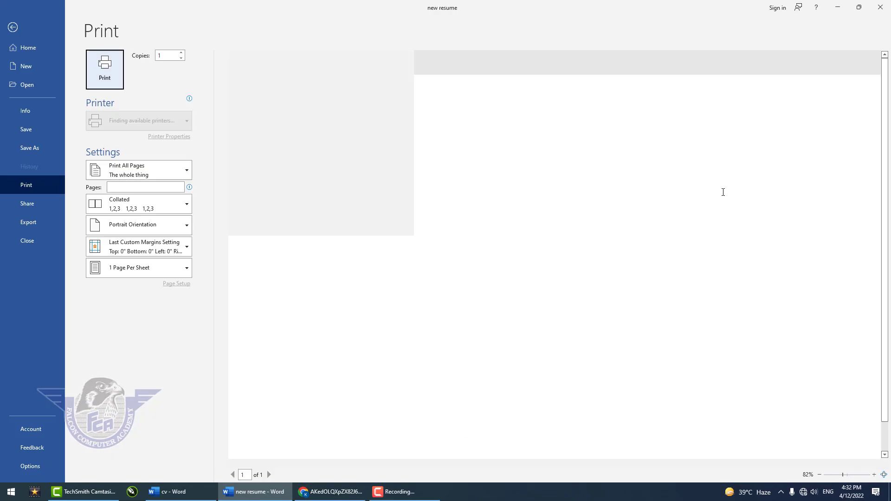